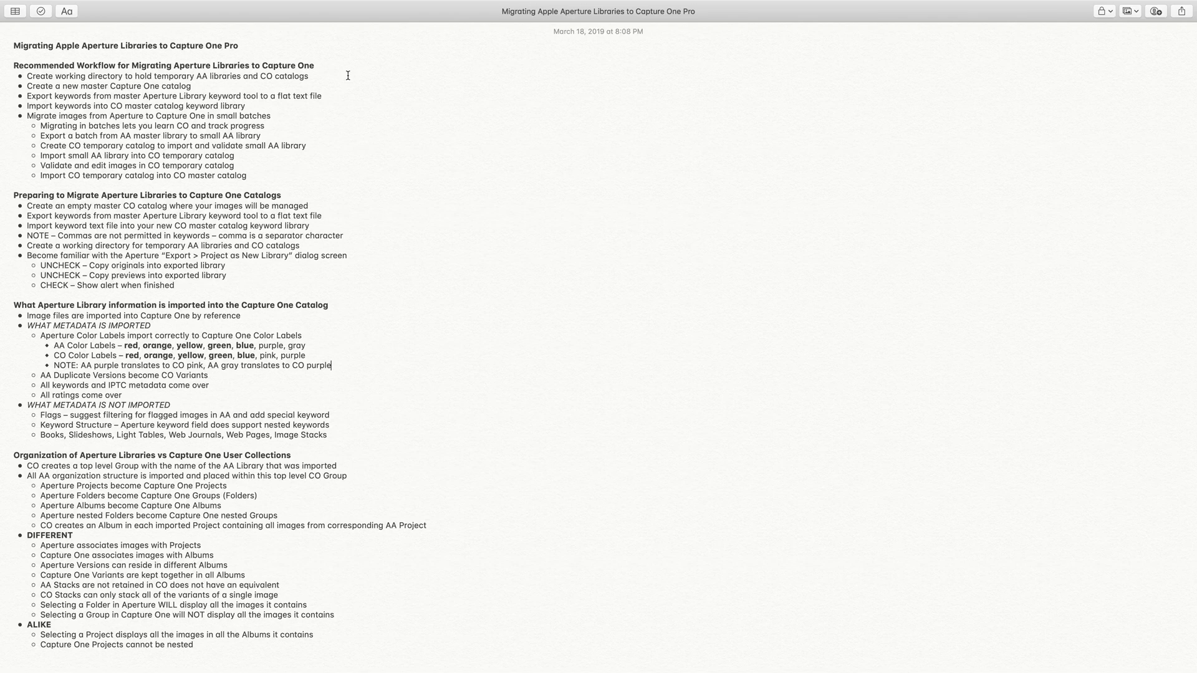
# Leave the migration notes and bring Aperture's library, open to its three projects, to the front.
pyautogui.press('super+Tab')
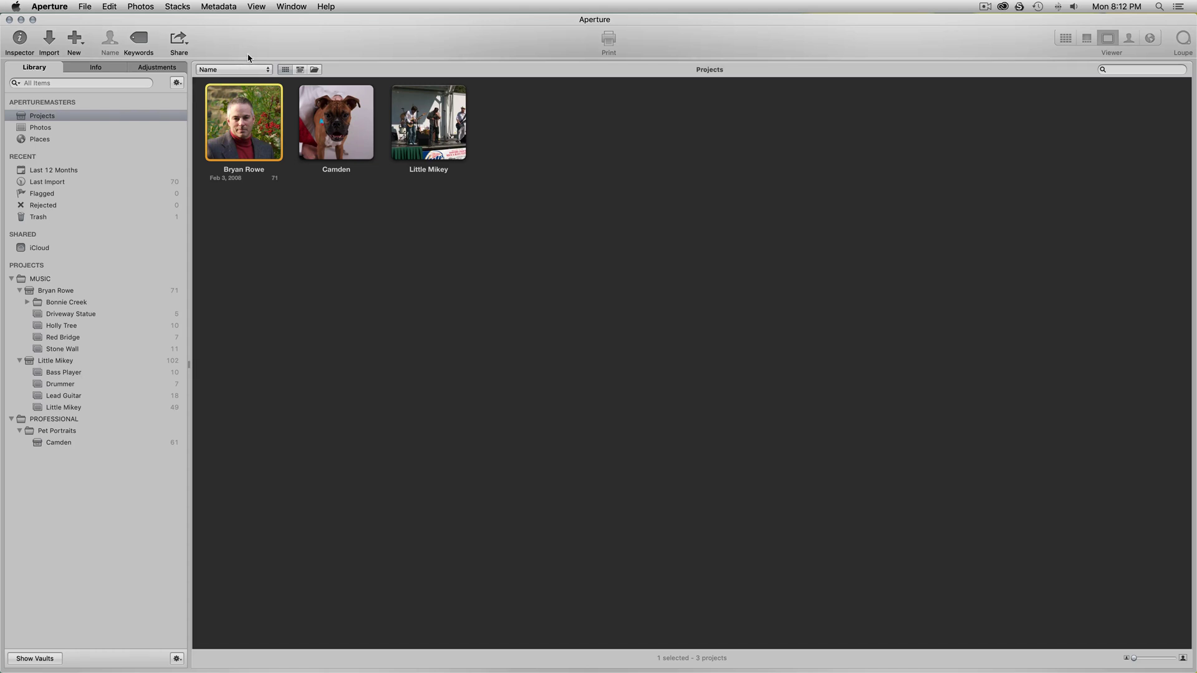
# In Capture One 12, create a new blank catalog 'PhotoMasters' saved in the AA-to-CO folder.
pyautogui.press('super+Tab')
pyautogui.press('super+Tab')
pyautogui.press('super+Tab')
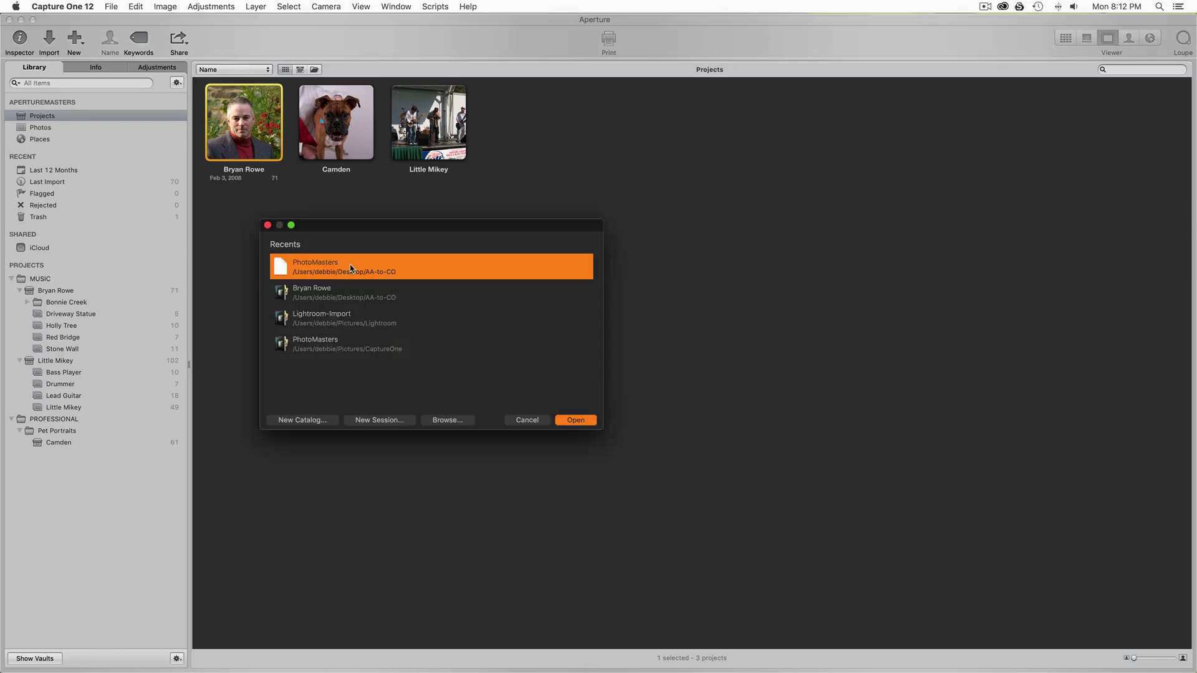
pyautogui.click(303, 420)
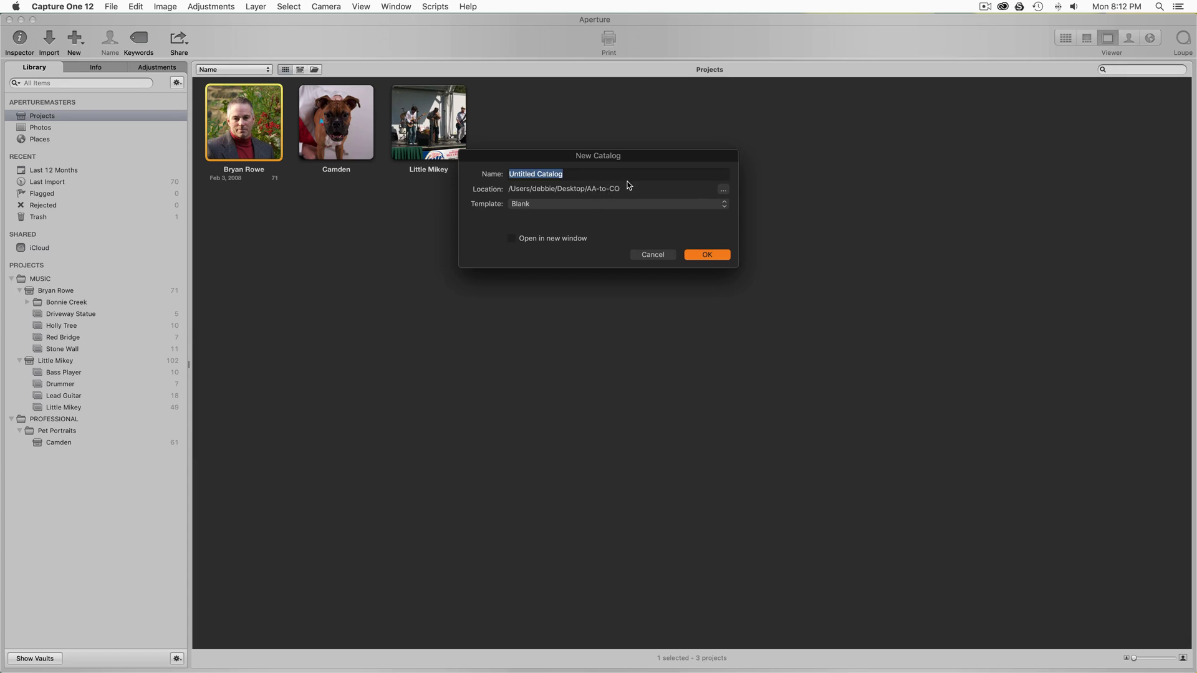
pyautogui.click(628, 176)
pyautogui.hotkey('alt', 'shift', 'Left')
pyautogui.hotkey('alt', 'shift', 'Left')
pyautogui.write('PhotMasters')
pyautogui.click(527, 174)
pyautogui.write('o')
pyautogui.click(705, 255)
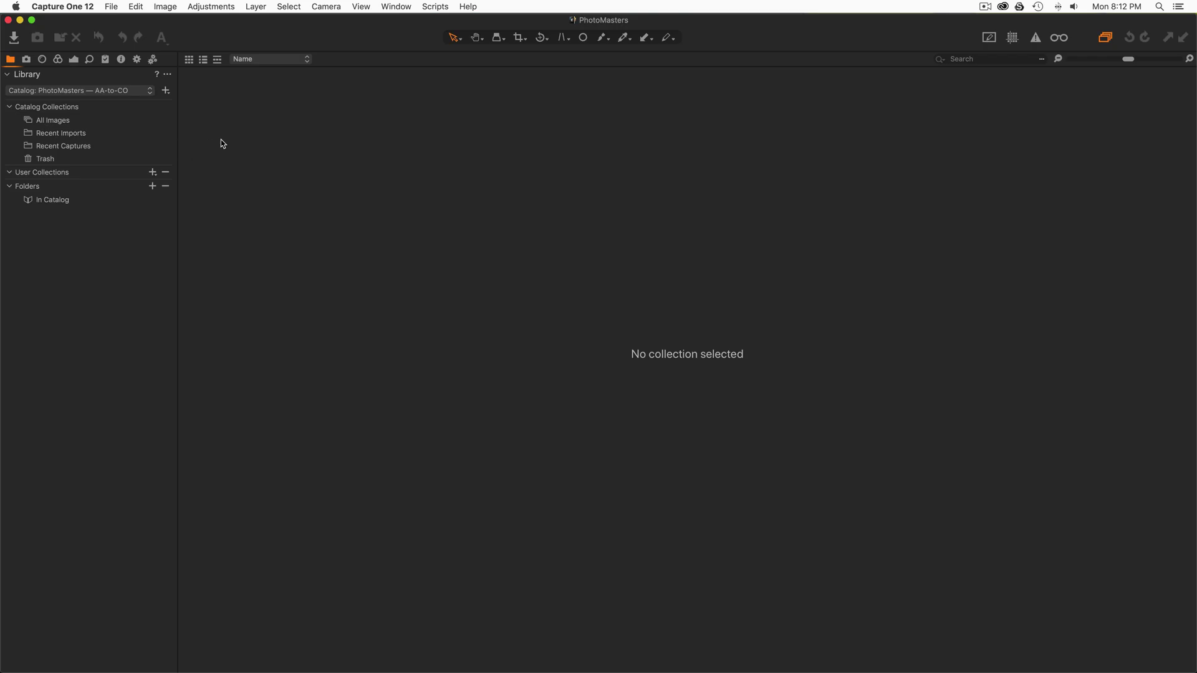
# In Aperture's Keywords window, expand United States › Maryland down to Bonnie Branch and Rockfield Manor.
pyautogui.press('super+Tab')
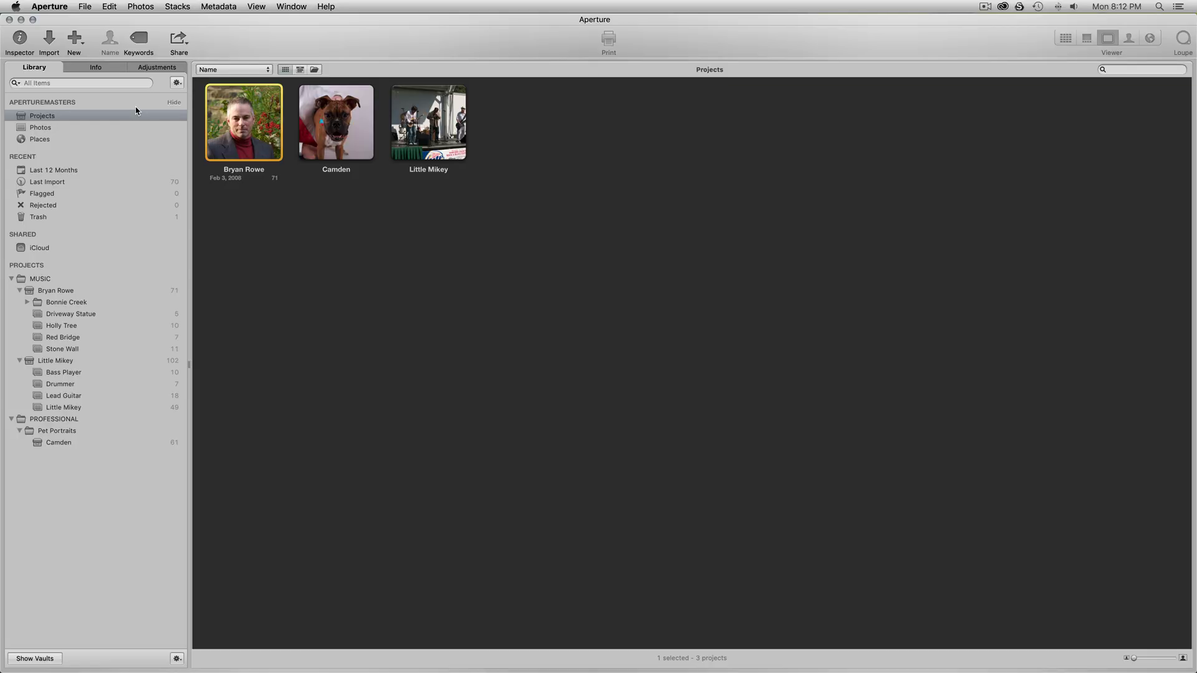
pyautogui.click(143, 43)
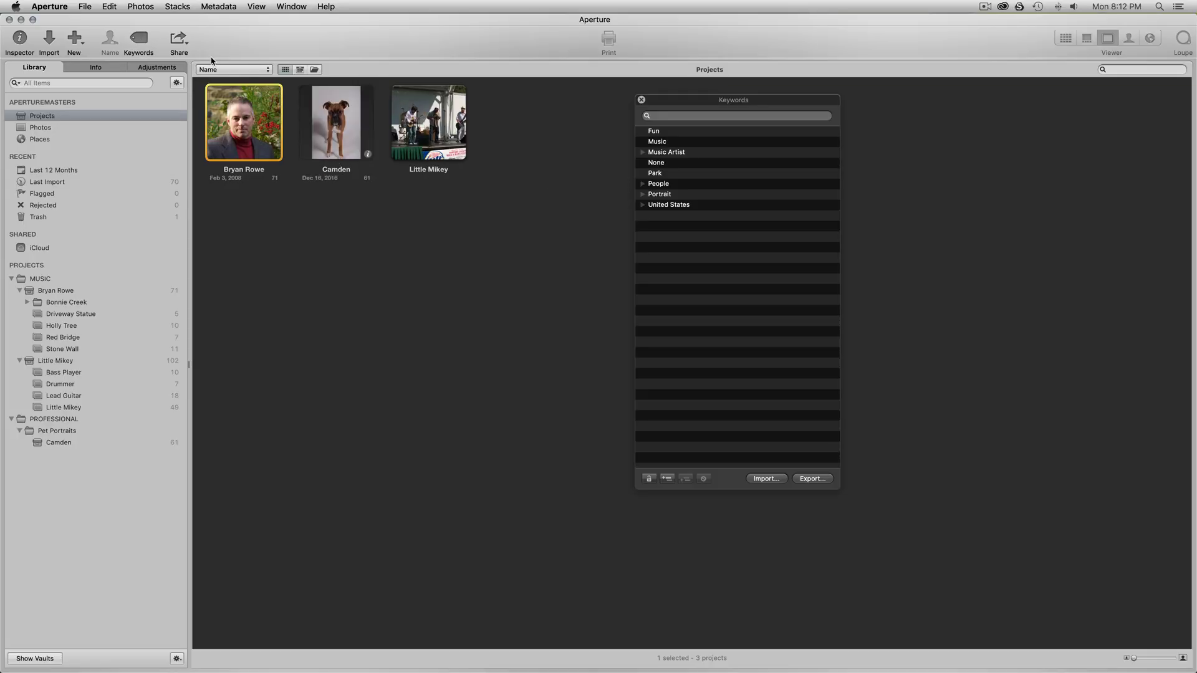
pyautogui.click(643, 204)
pyautogui.click(652, 216)
pyautogui.click(662, 233)
pyautogui.click(662, 226)
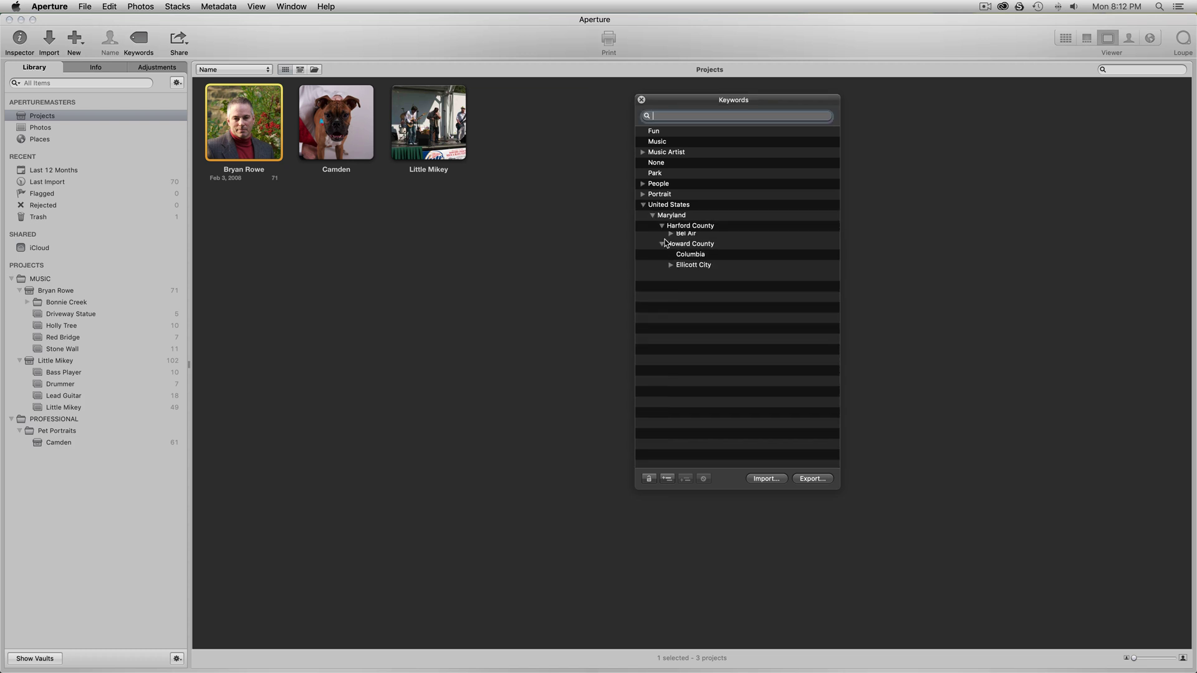
pyautogui.click(671, 268)
pyautogui.click(671, 236)
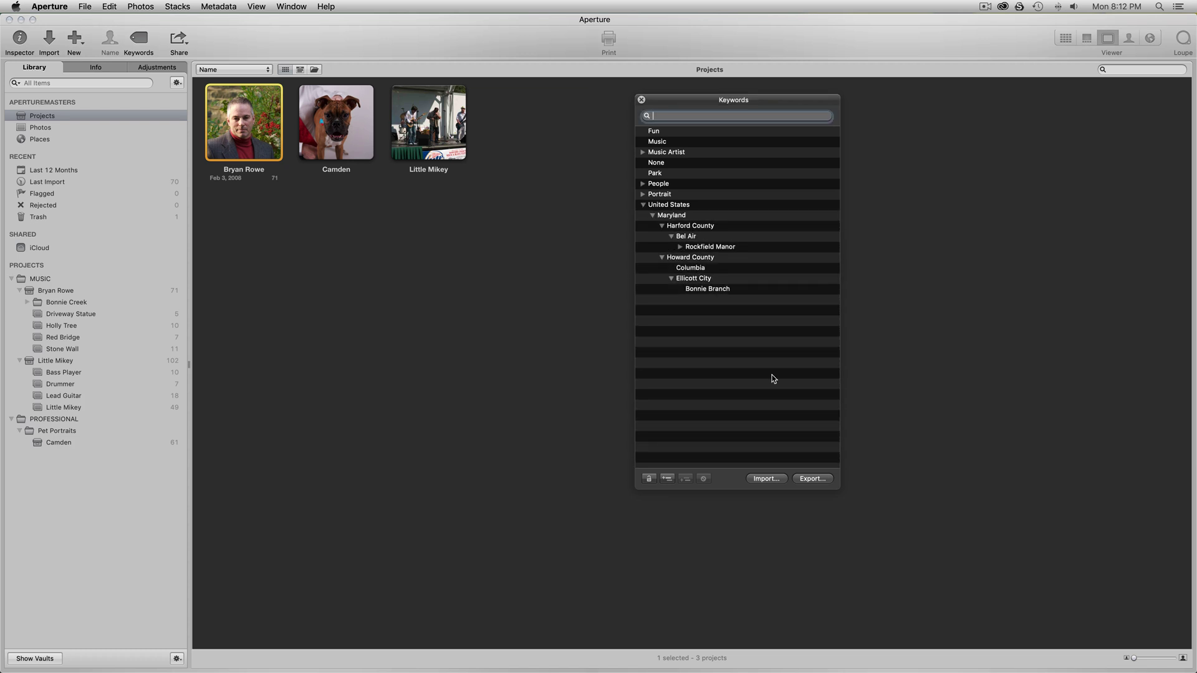
# Export the keyword list as Keyword List.txt to Desktop › AA-to-CO and close the Keywords window.
pyautogui.click(814, 479)
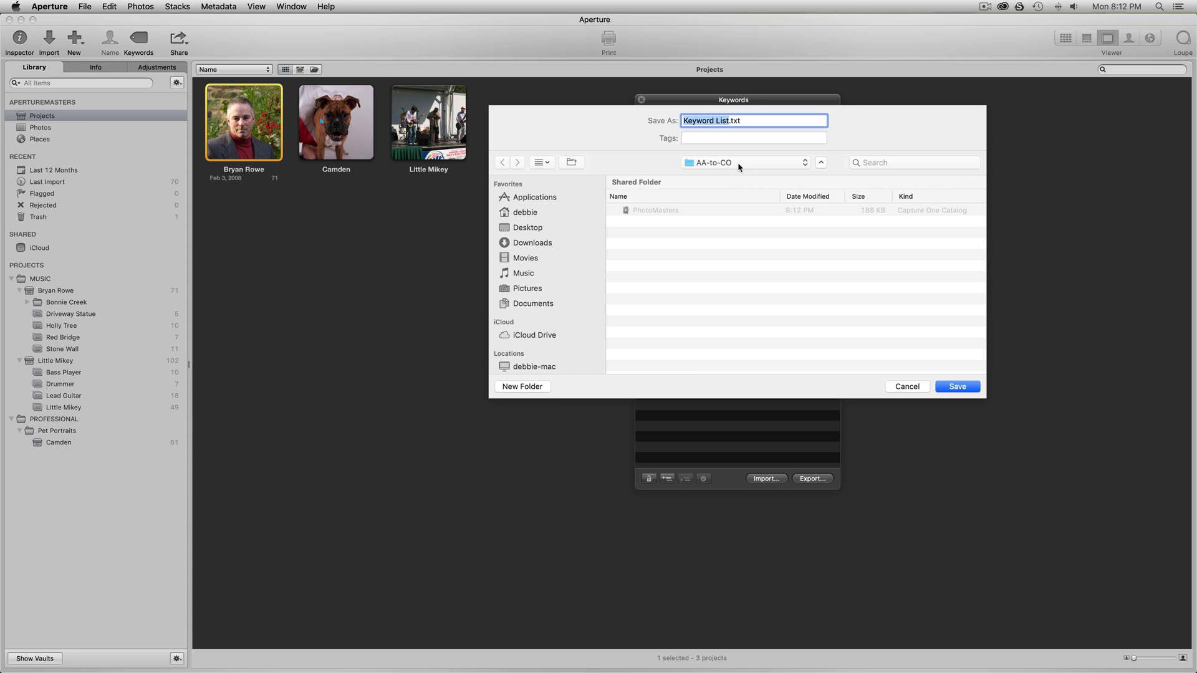
pyautogui.click(520, 228)
pyautogui.doubleClick(646, 213)
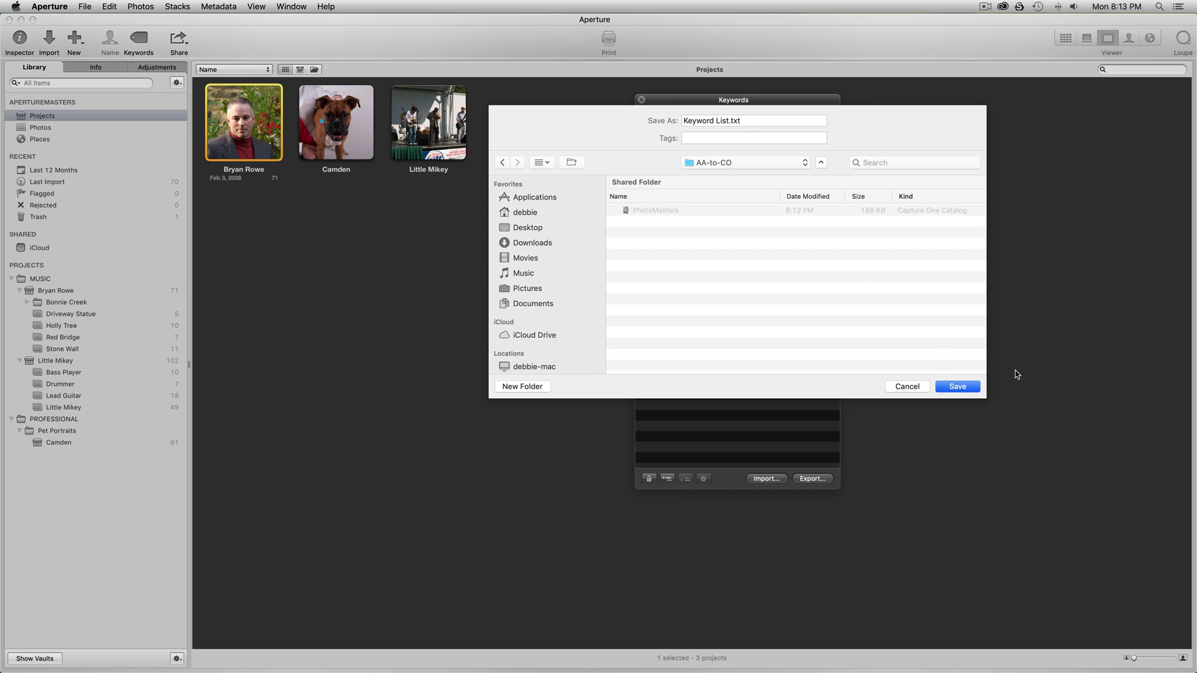
pyautogui.click(956, 389)
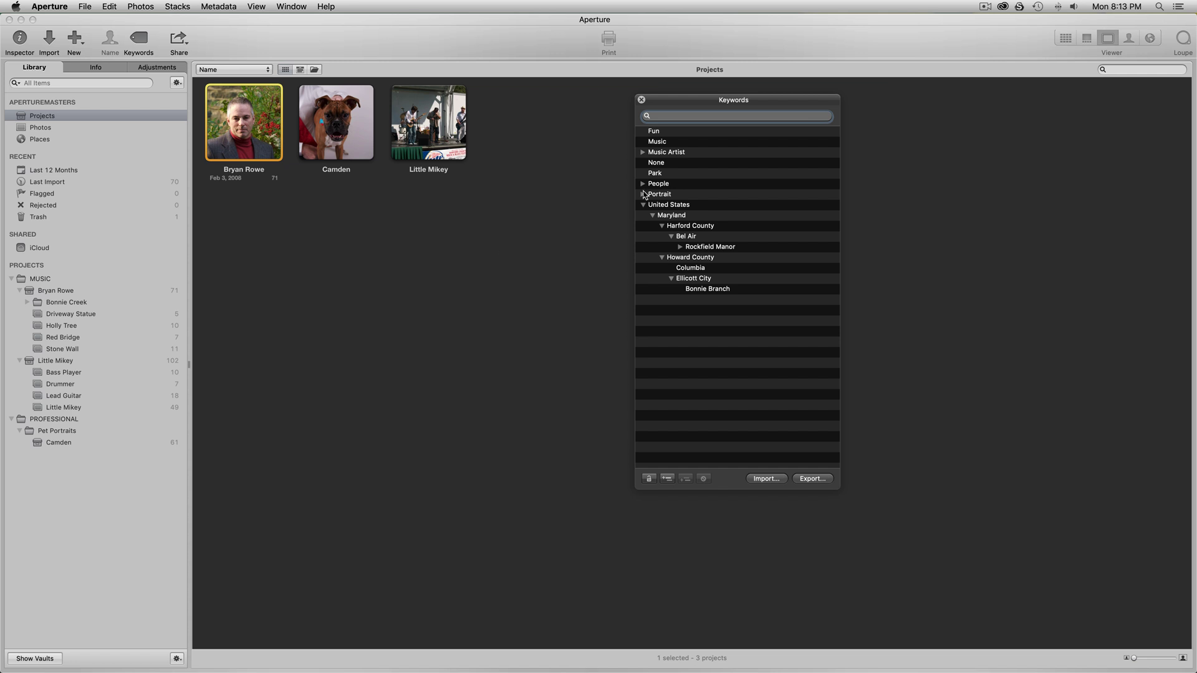
pyautogui.click(641, 99)
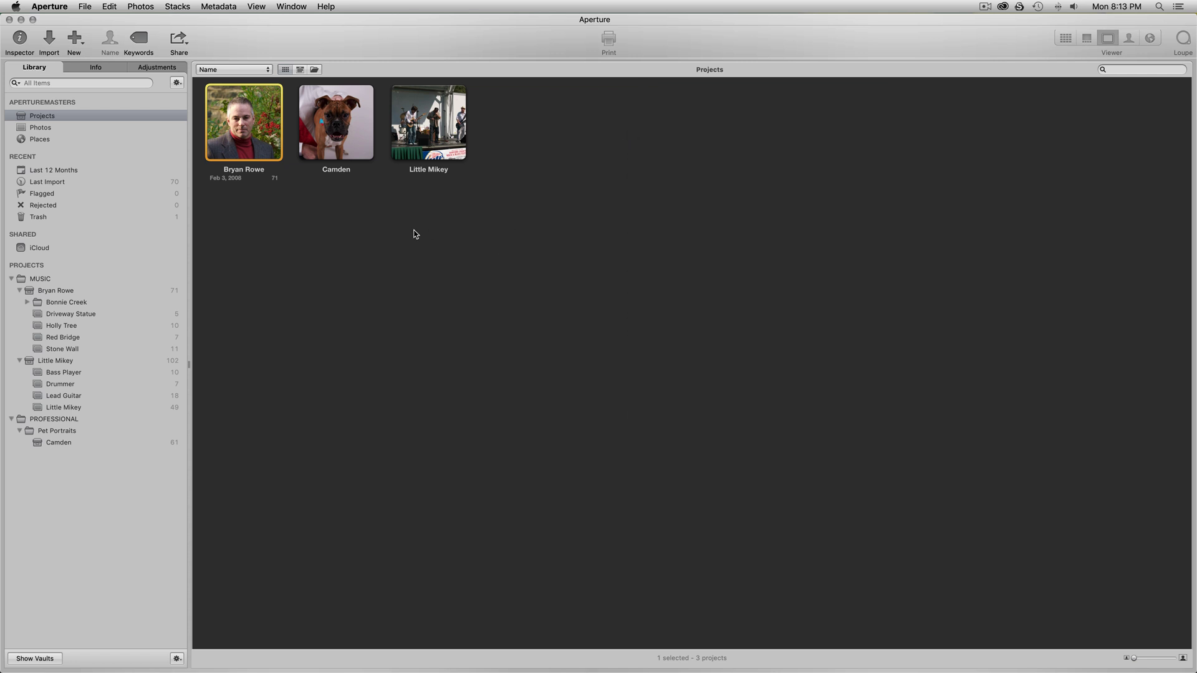
pyautogui.press('super+Tab')
pyautogui.press('super+Tab')
pyautogui.press('super+Tab')
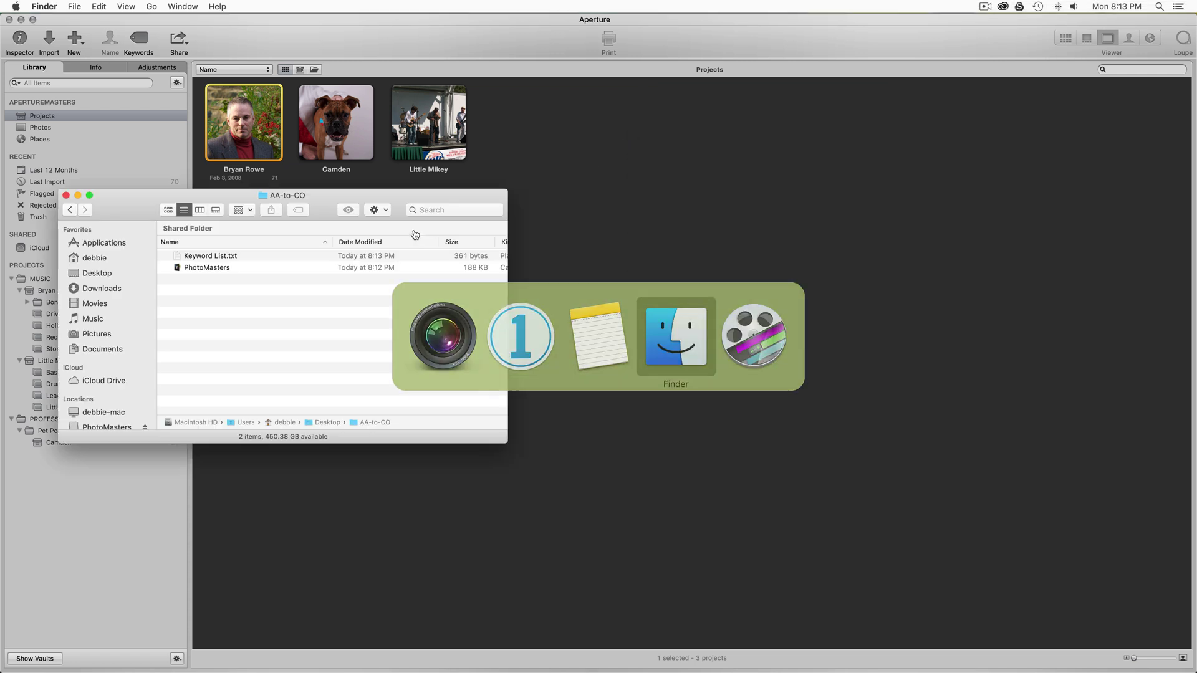
pyautogui.click(226, 258)
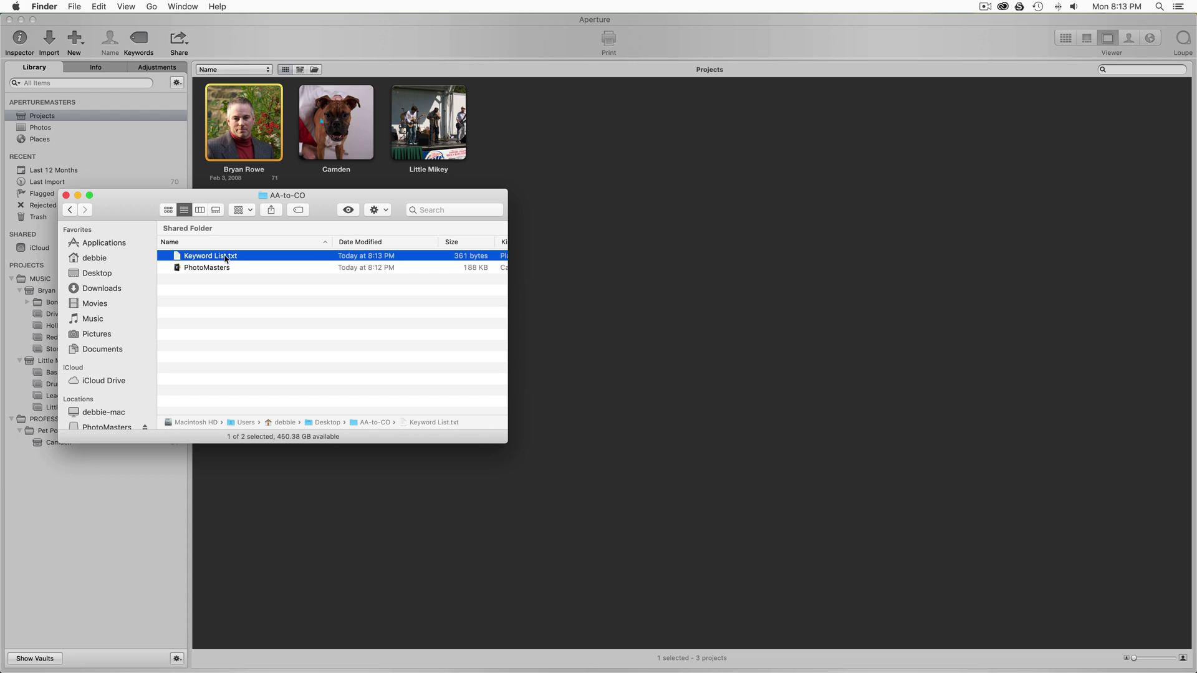
pyautogui.doubleClick(226, 259)
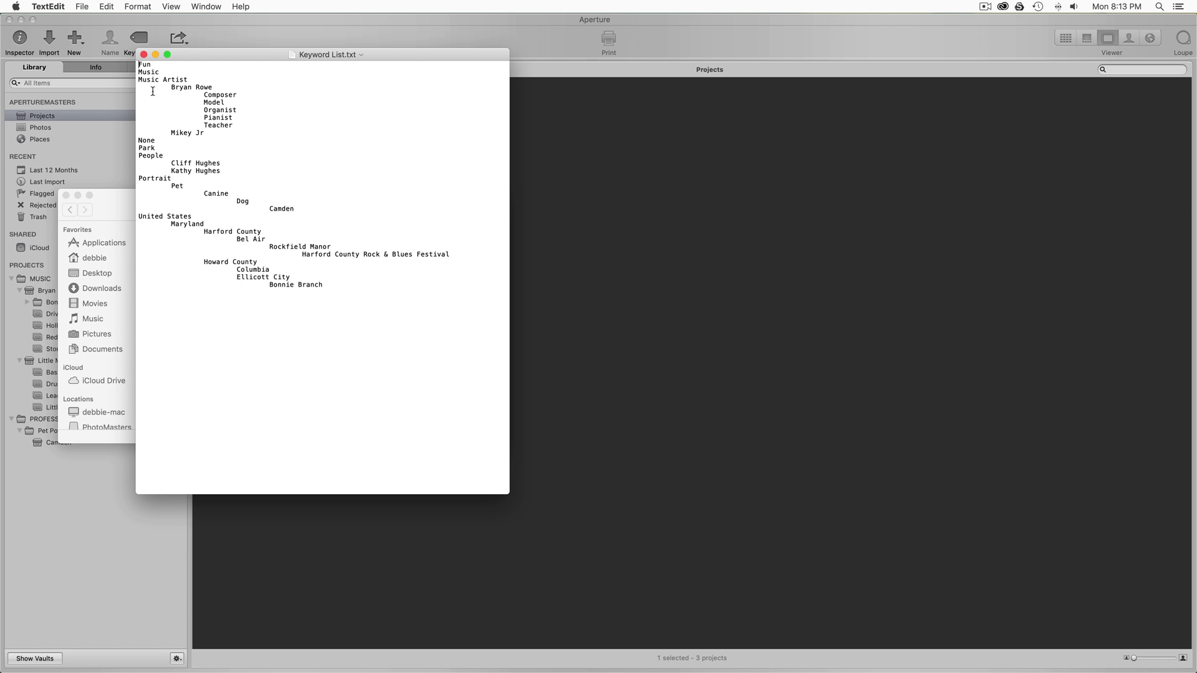
pyautogui.click(172, 87)
pyautogui.press('super+q')
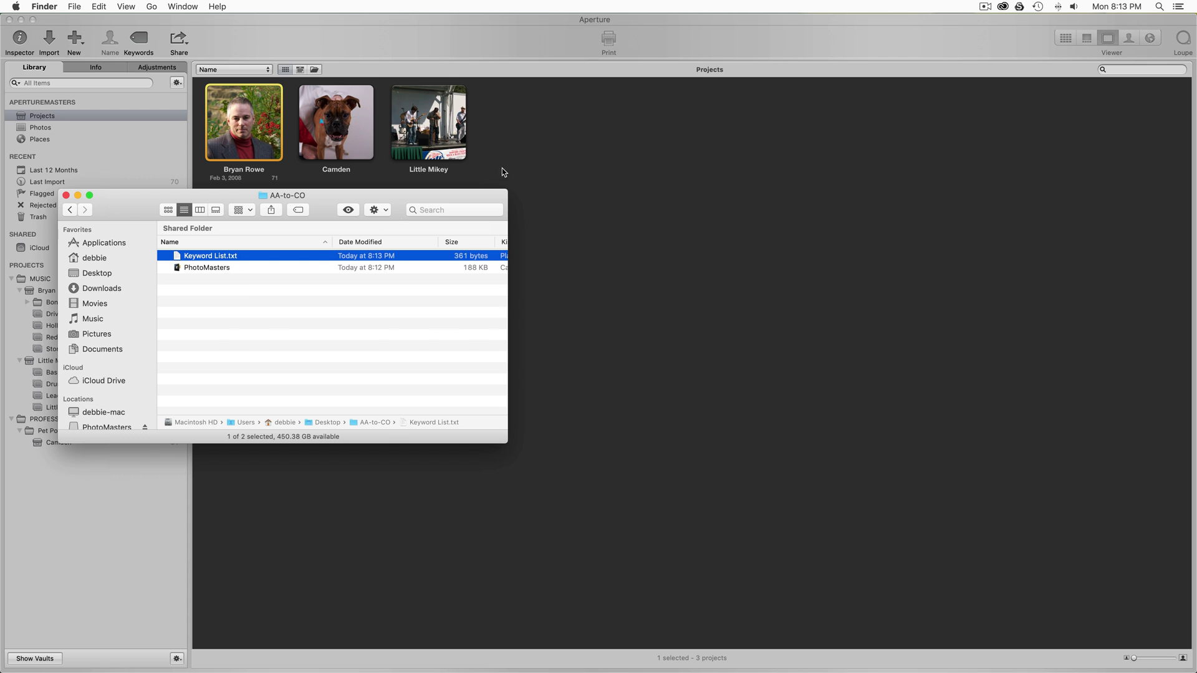
pyautogui.press('super+Tab')
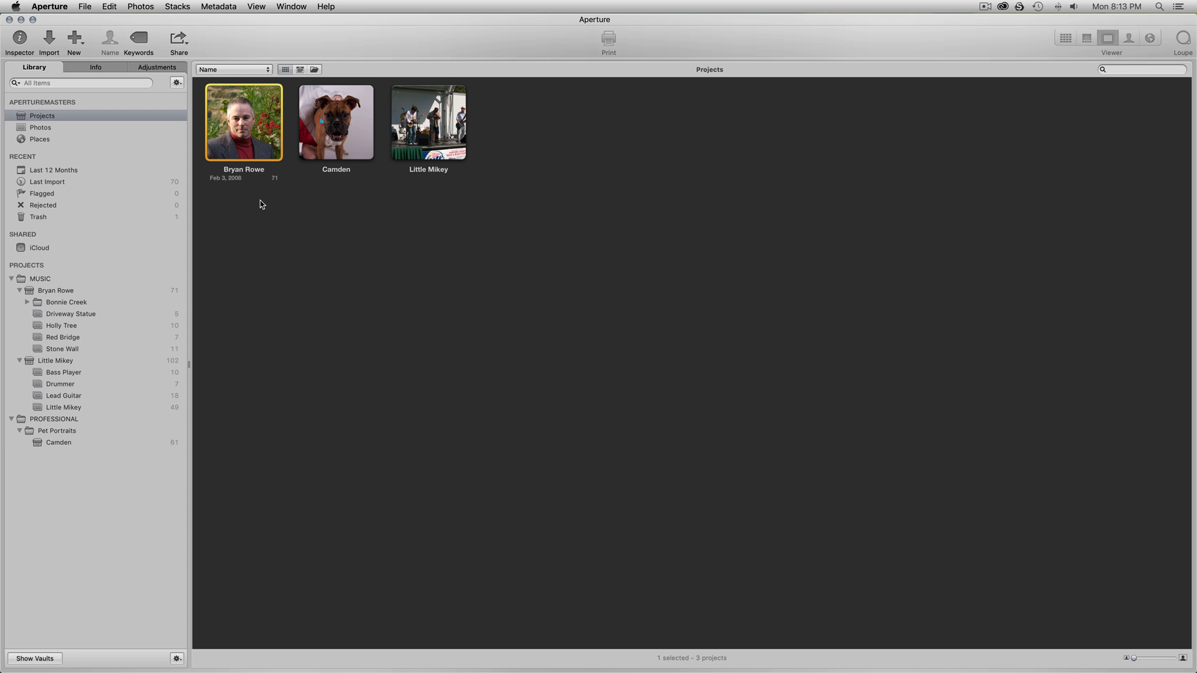
# In Capture One's Metadata tab, choose Import Keywords Into Library › Keyword Text File for Catalog Keywords.
pyautogui.press('super+Tab')
pyautogui.press('super+Tab')
pyautogui.press('super+Tab')
pyautogui.press('super+Tab')
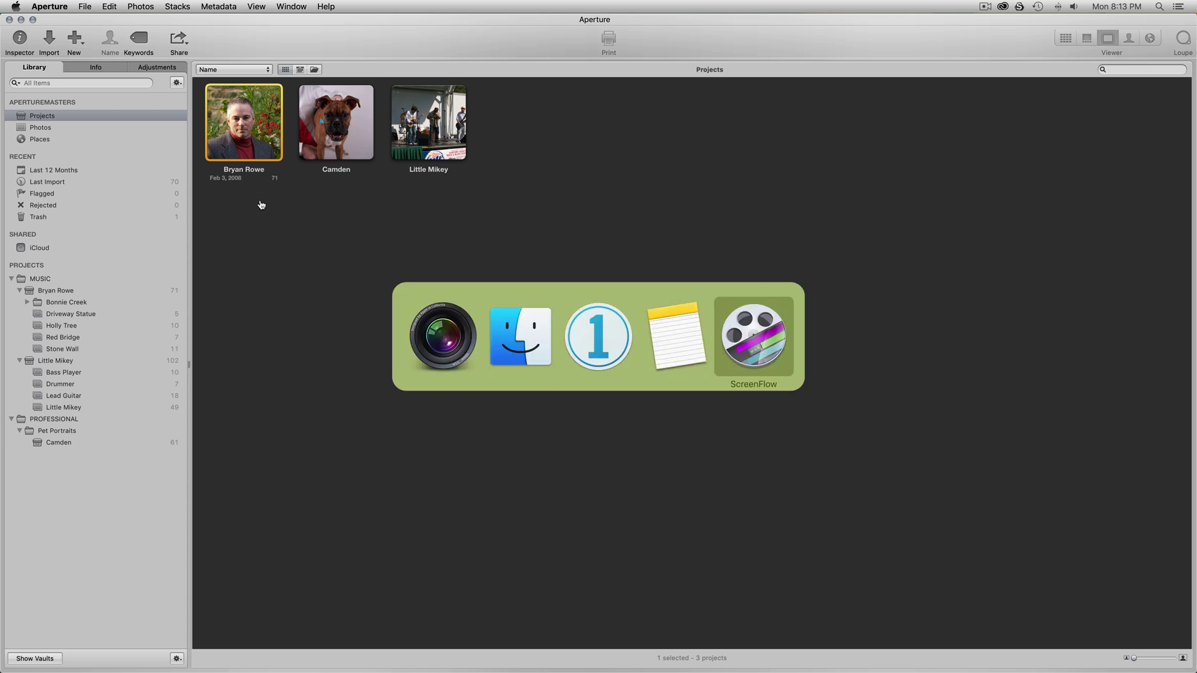
pyautogui.press('super+Tab')
pyautogui.press('super+Tab')
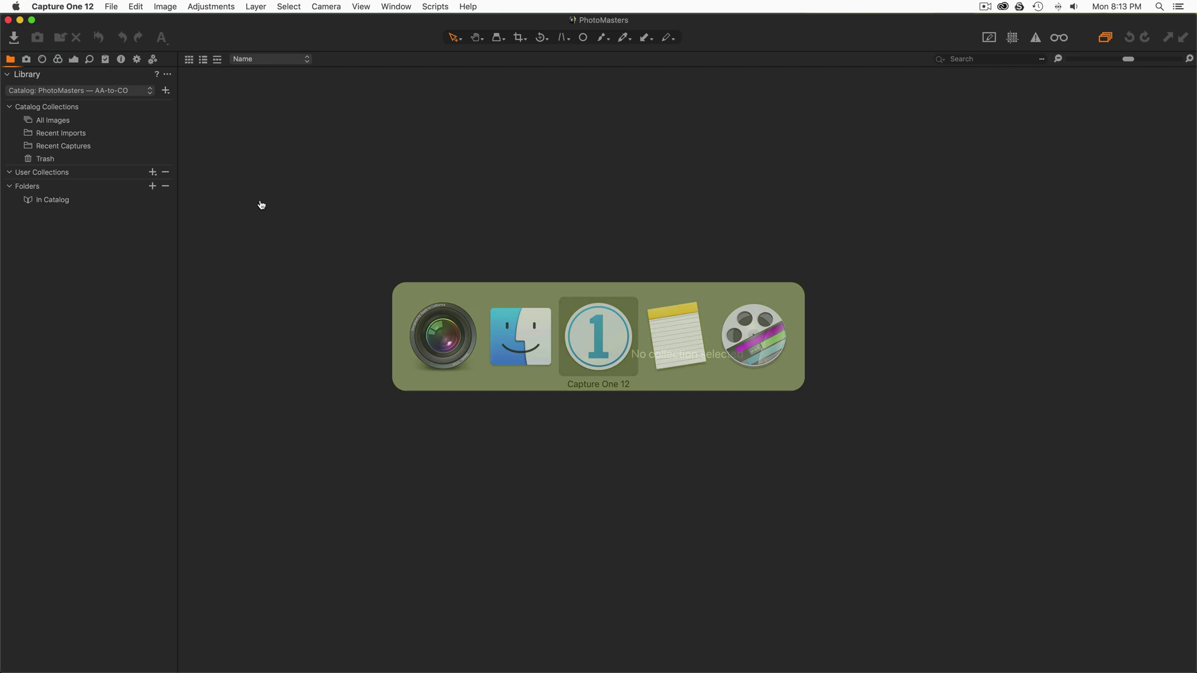
pyautogui.click(122, 61)
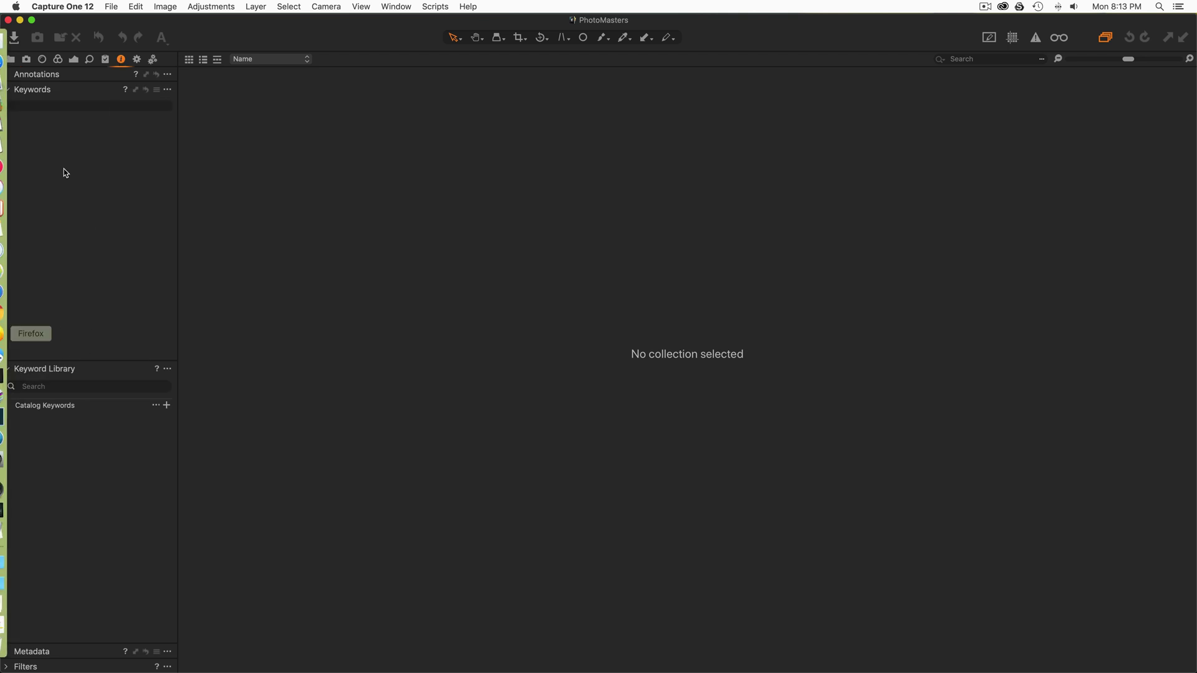
pyautogui.click(8, 90)
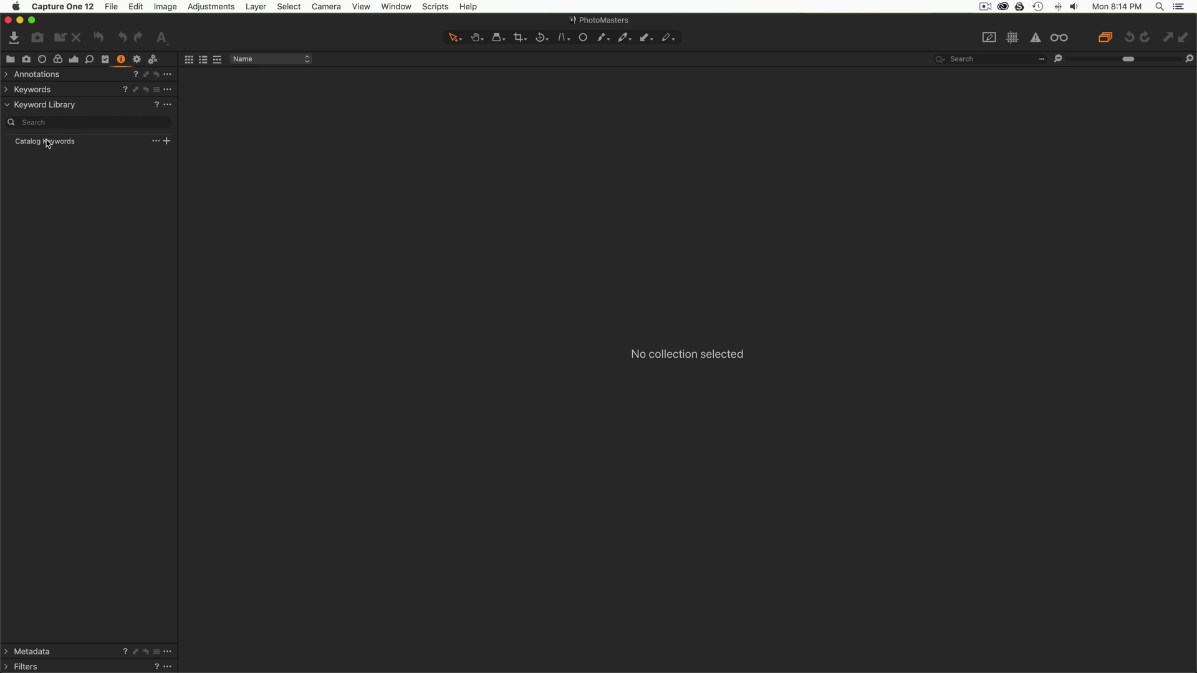
pyautogui.click(156, 142)
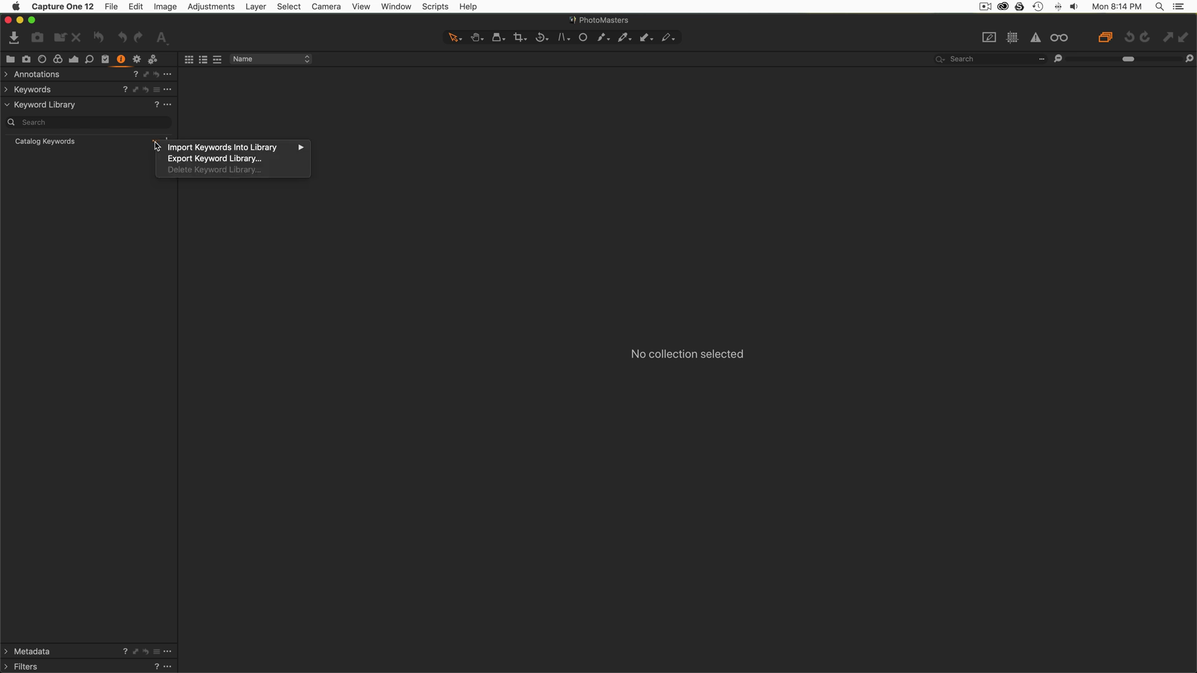
pyautogui.moveTo(181, 152)
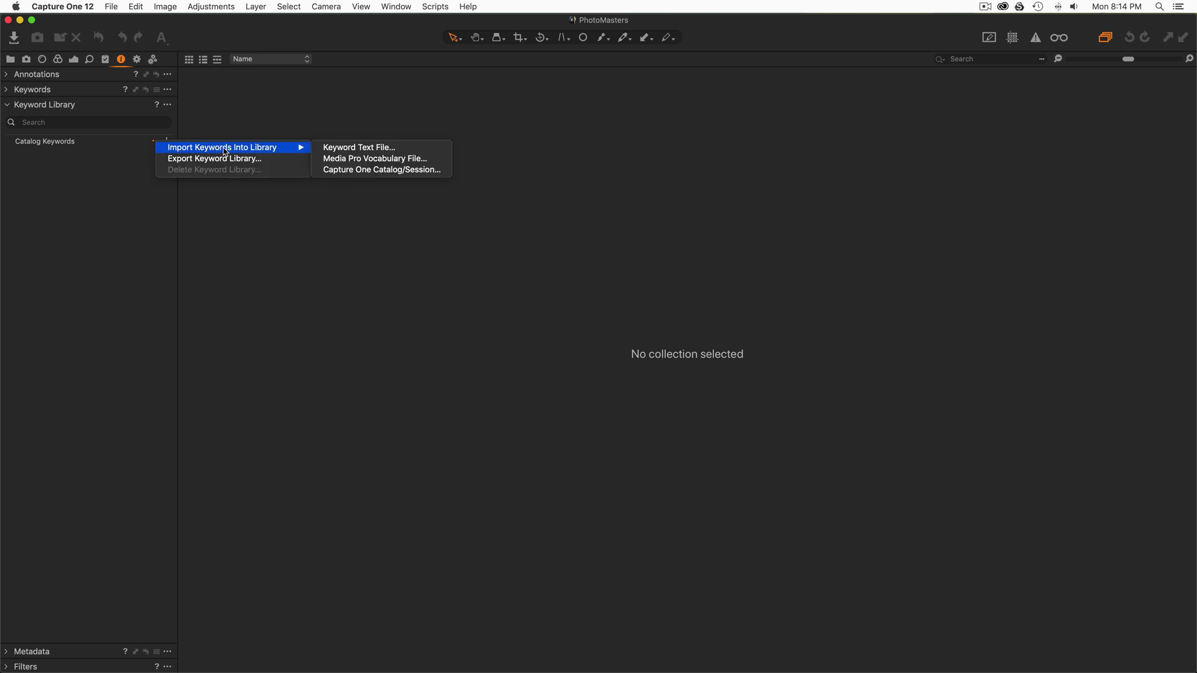
pyautogui.click(350, 150)
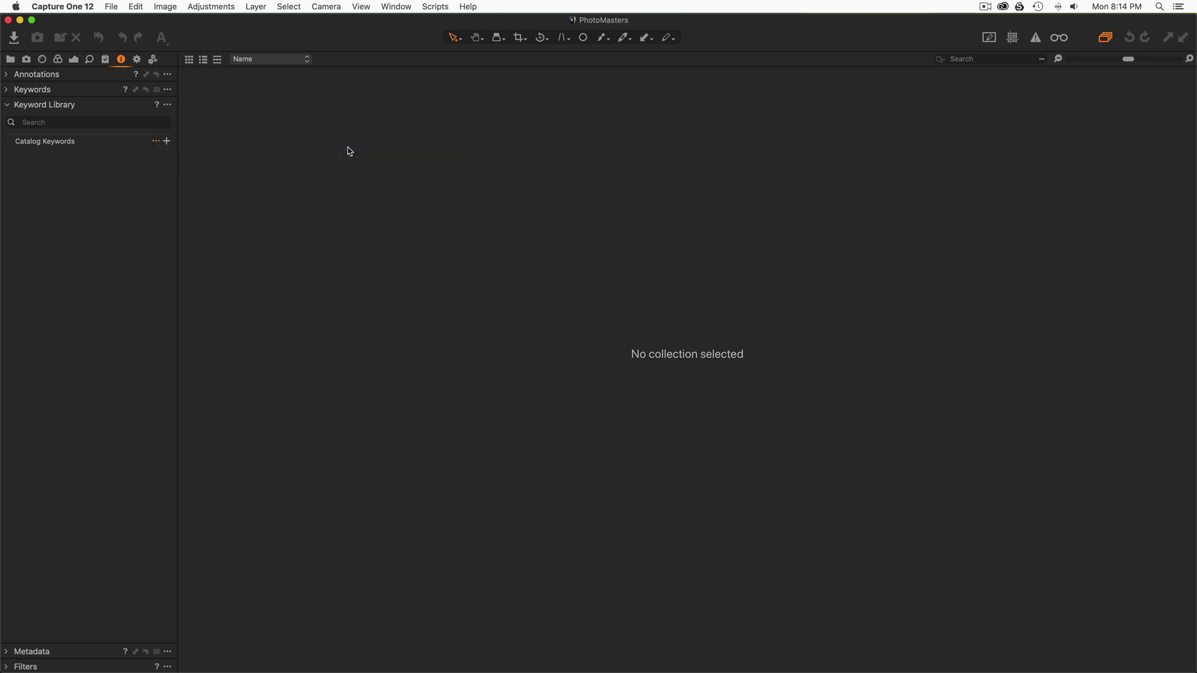
# Import Keyword List.txt into the Catalog Keywords library and expand it.
pyautogui.click(457, 183)
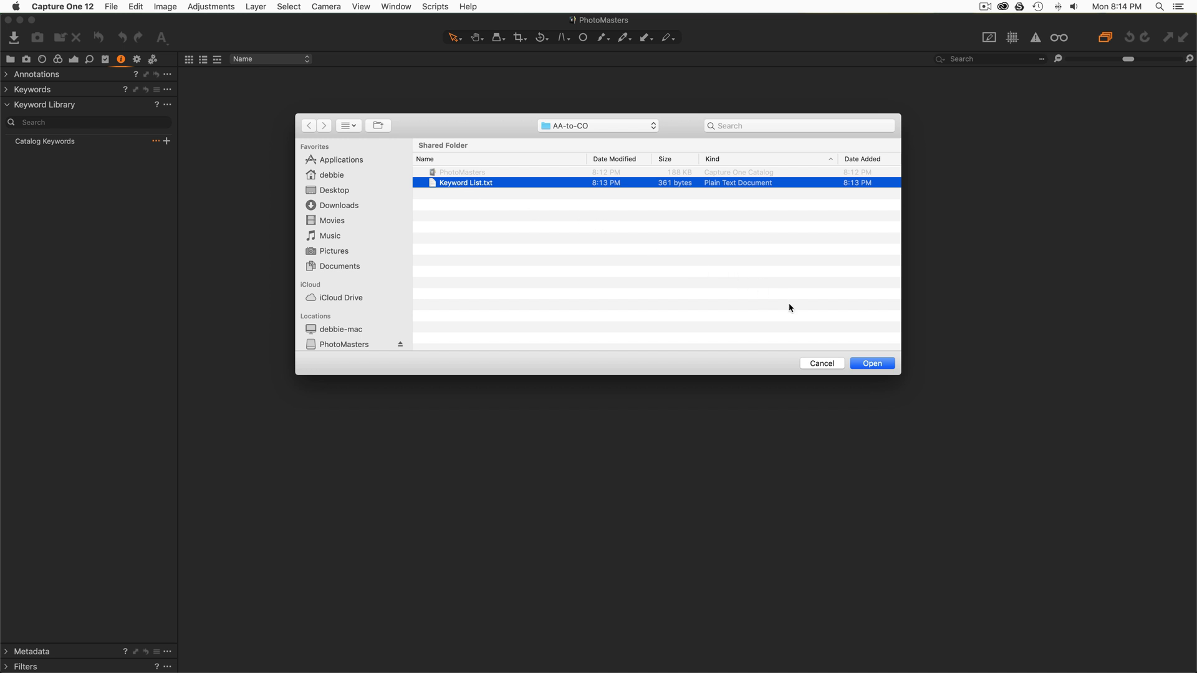
pyautogui.click(873, 363)
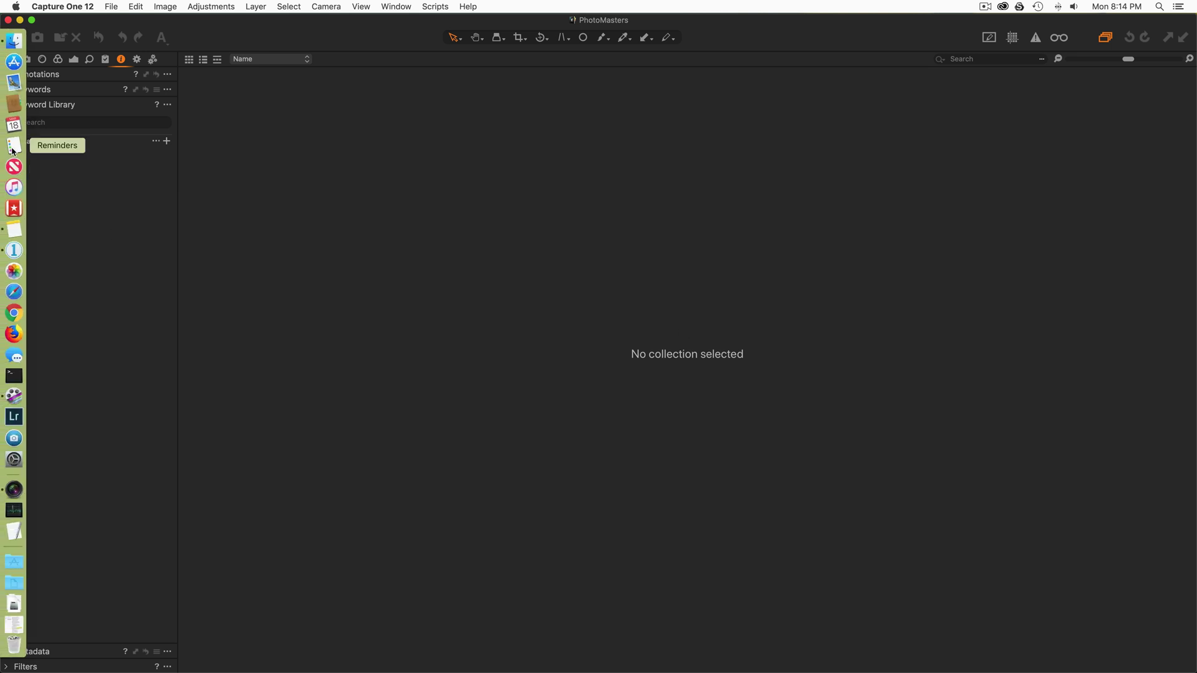
pyautogui.click(8, 142)
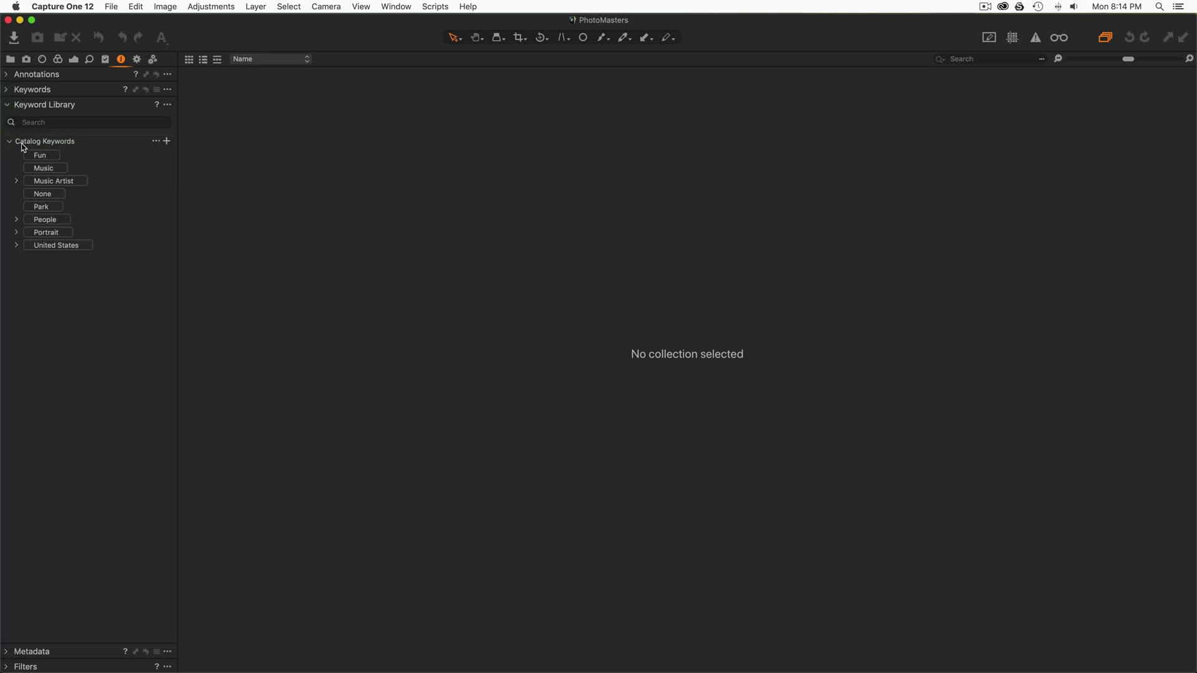
# Expand United States › Maryland to Howard and Harford counties, Bel Air and Rockfield Manor, then return to Aperture.
pyautogui.click(16, 245)
pyautogui.click(25, 258)
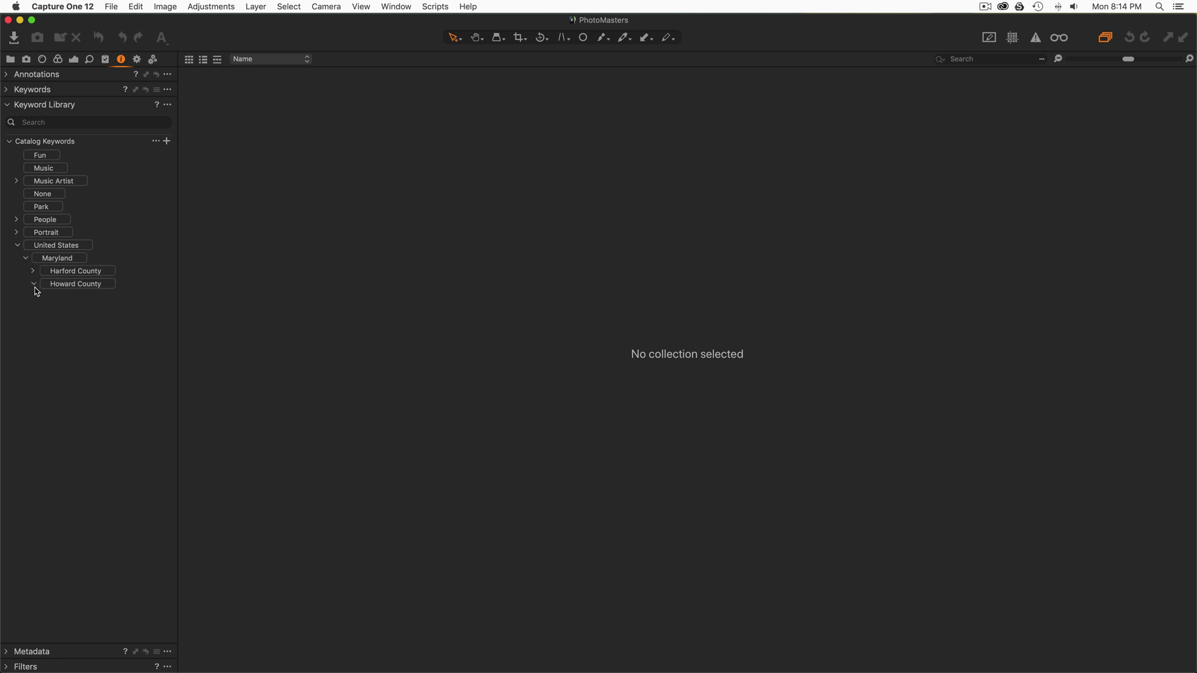
pyautogui.click(42, 315)
pyautogui.click(35, 273)
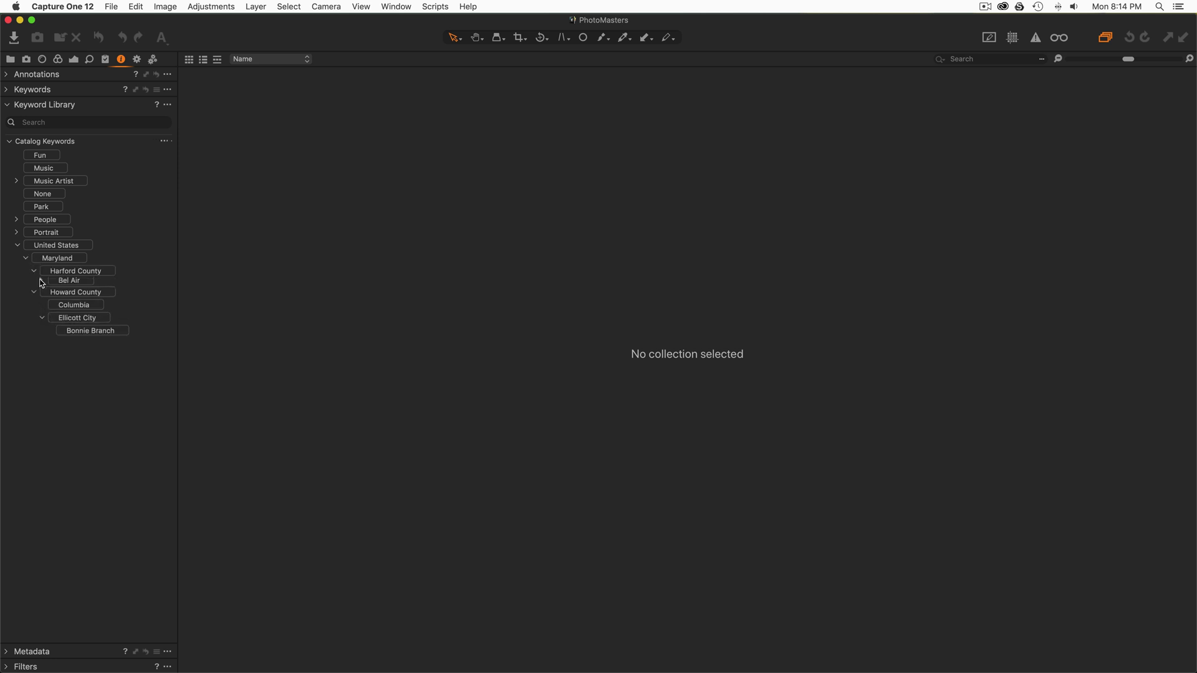
pyautogui.click(42, 283)
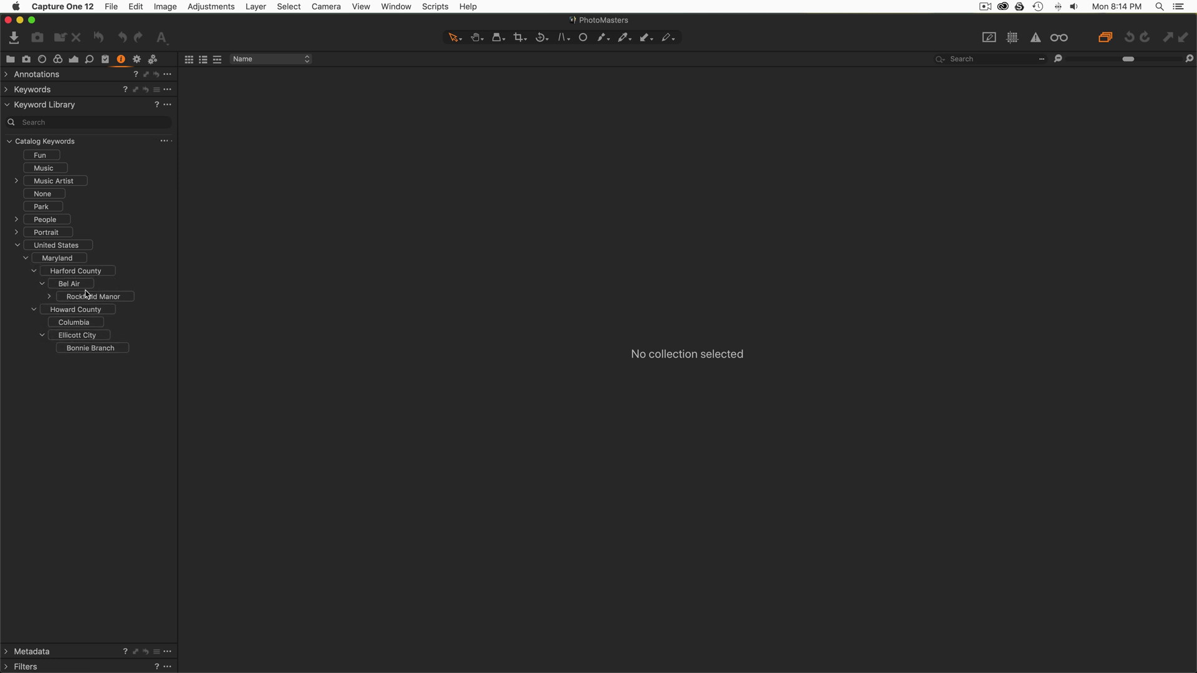
pyautogui.click(49, 297)
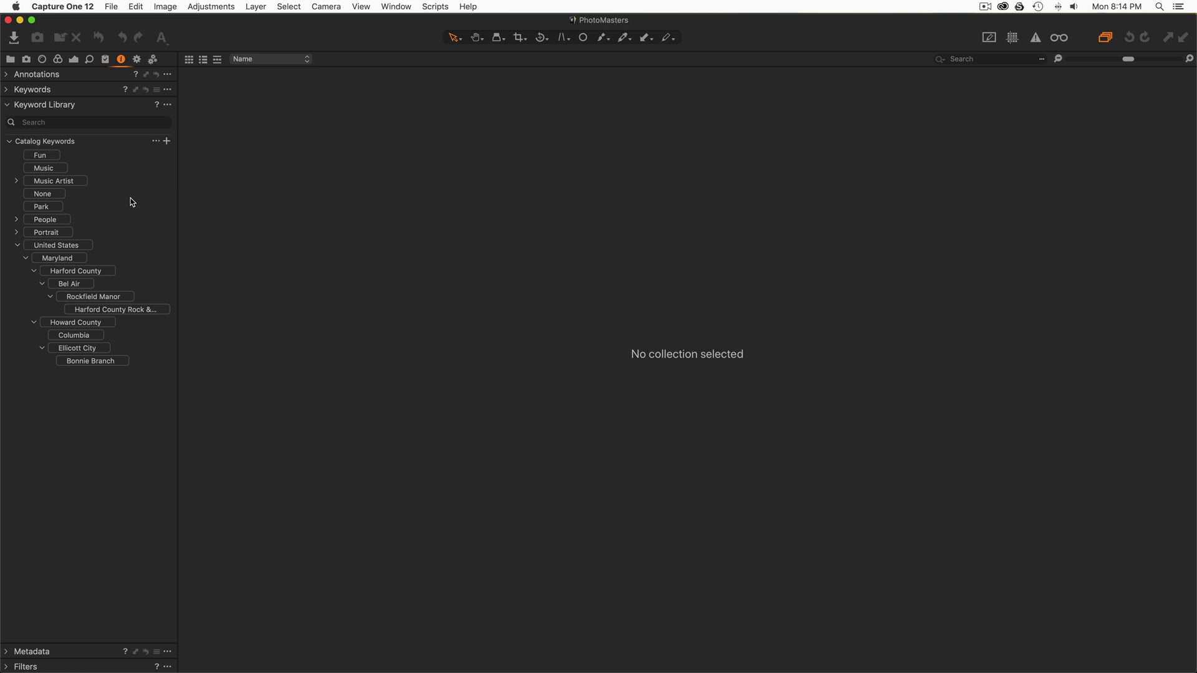
pyautogui.press('super+Tab')
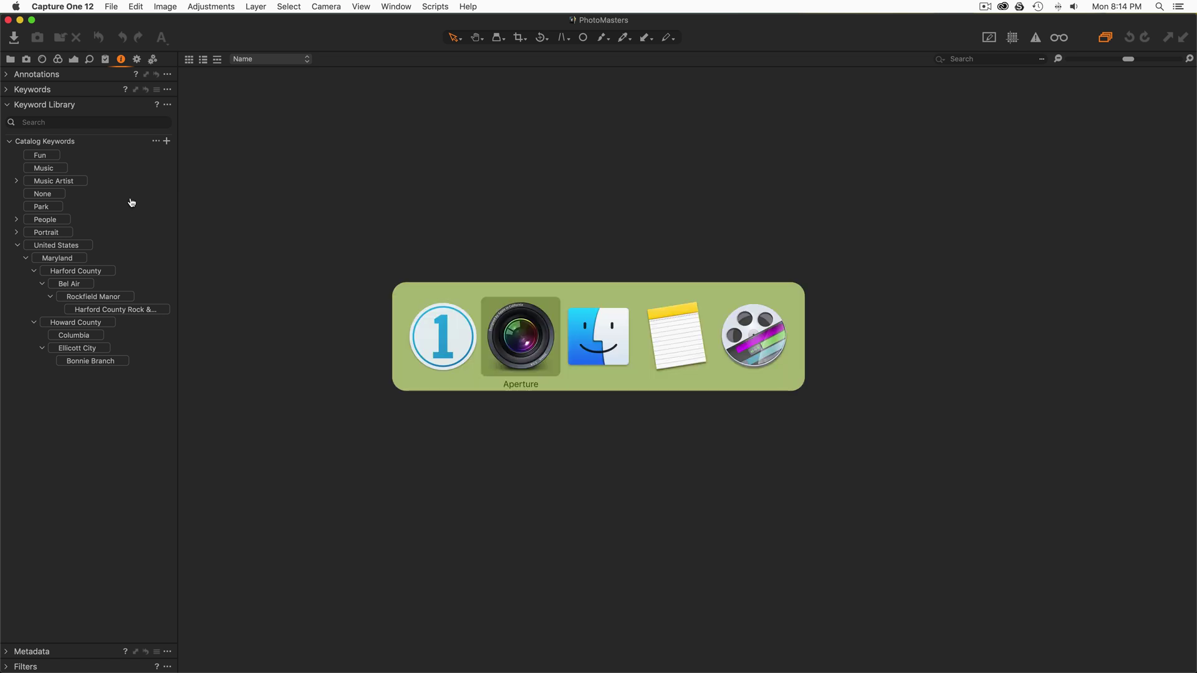
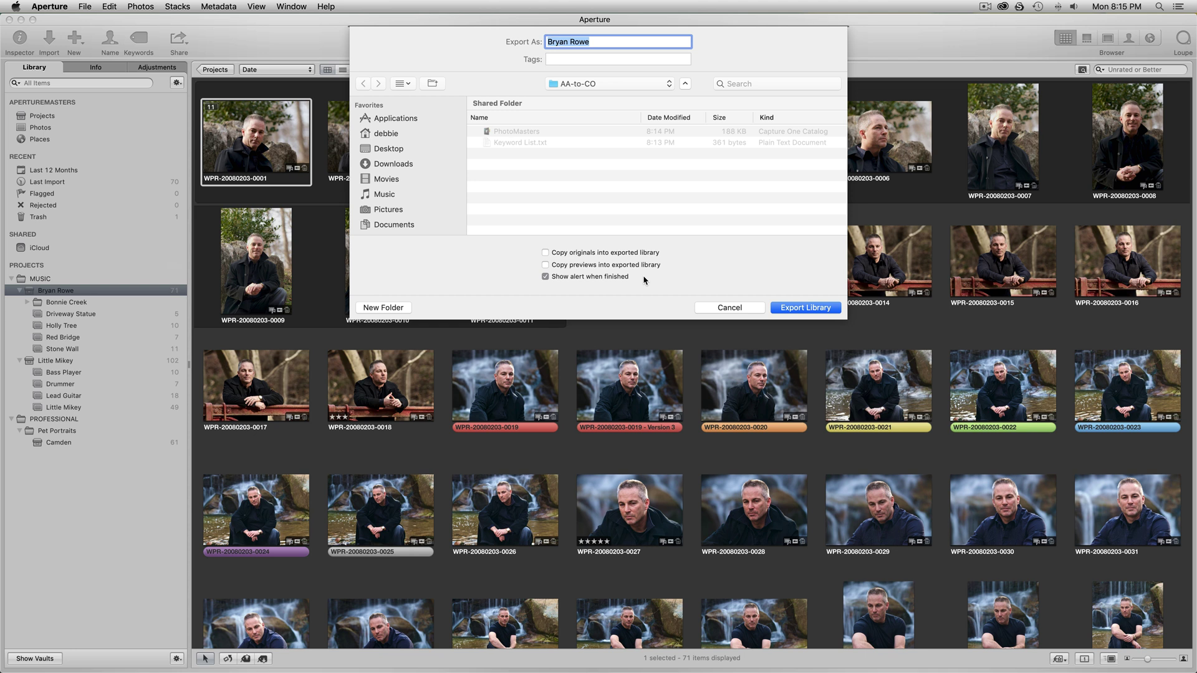
# Finish exporting the project as a library, then open the exported library to verify its single 71-image project.
pyautogui.click(801, 309)
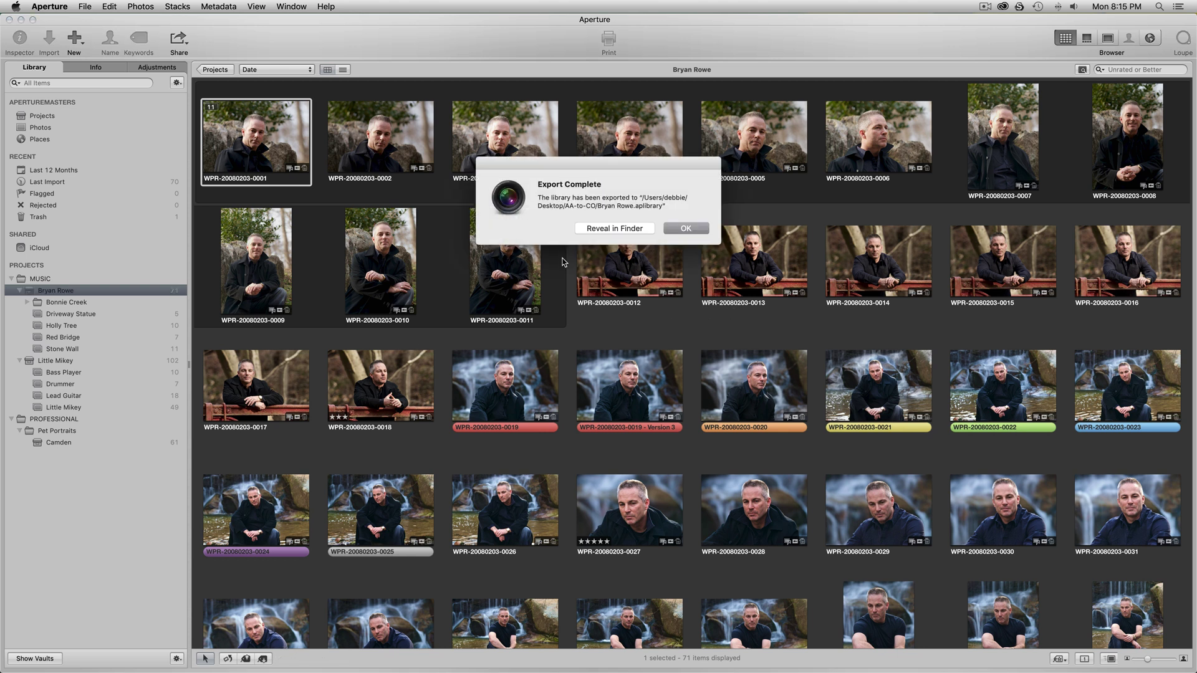
pyautogui.click(685, 230)
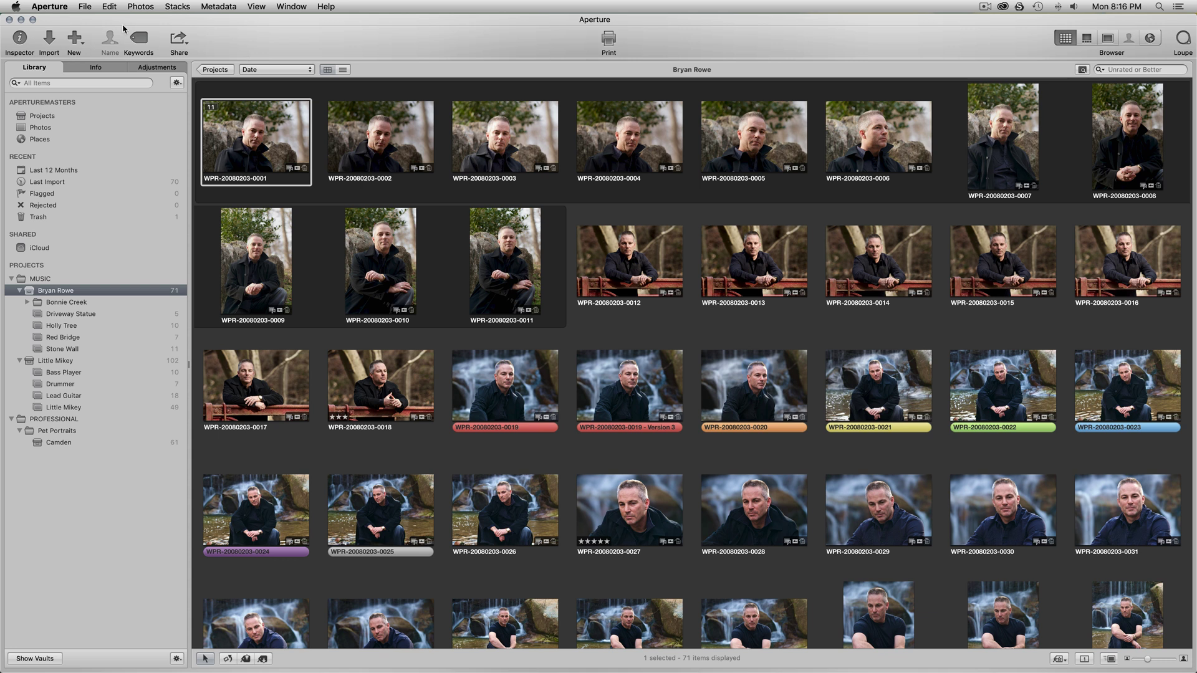
pyautogui.click(86, 6)
pyautogui.moveTo(87, 38)
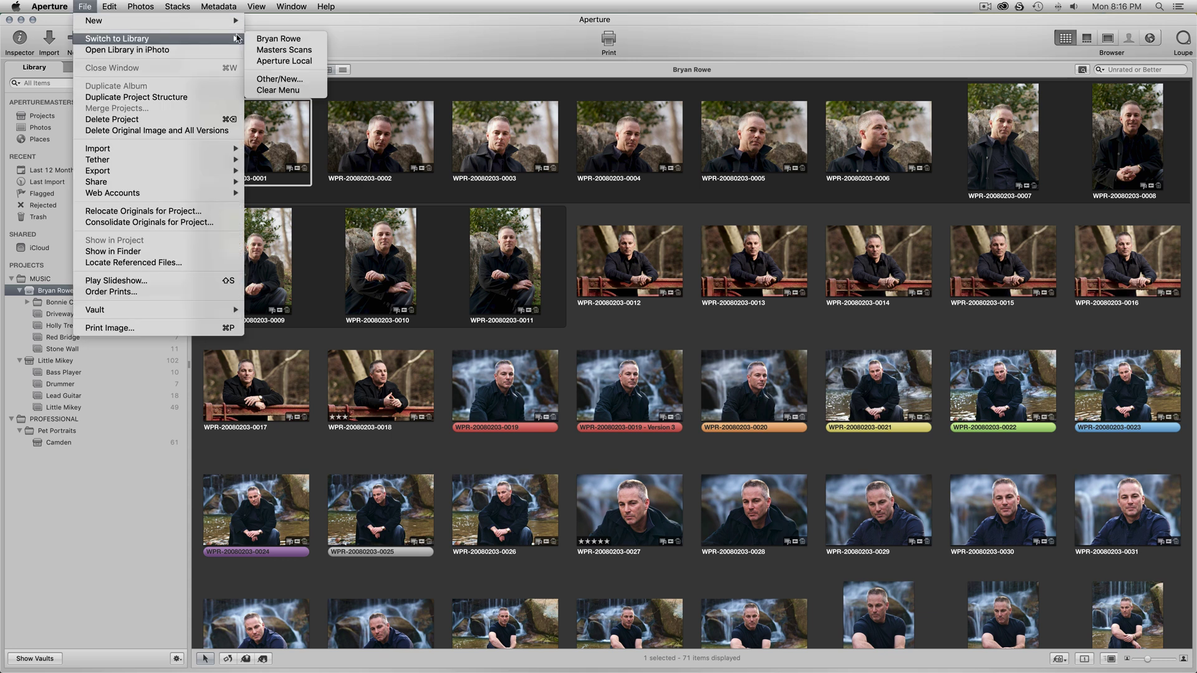
pyautogui.click(272, 39)
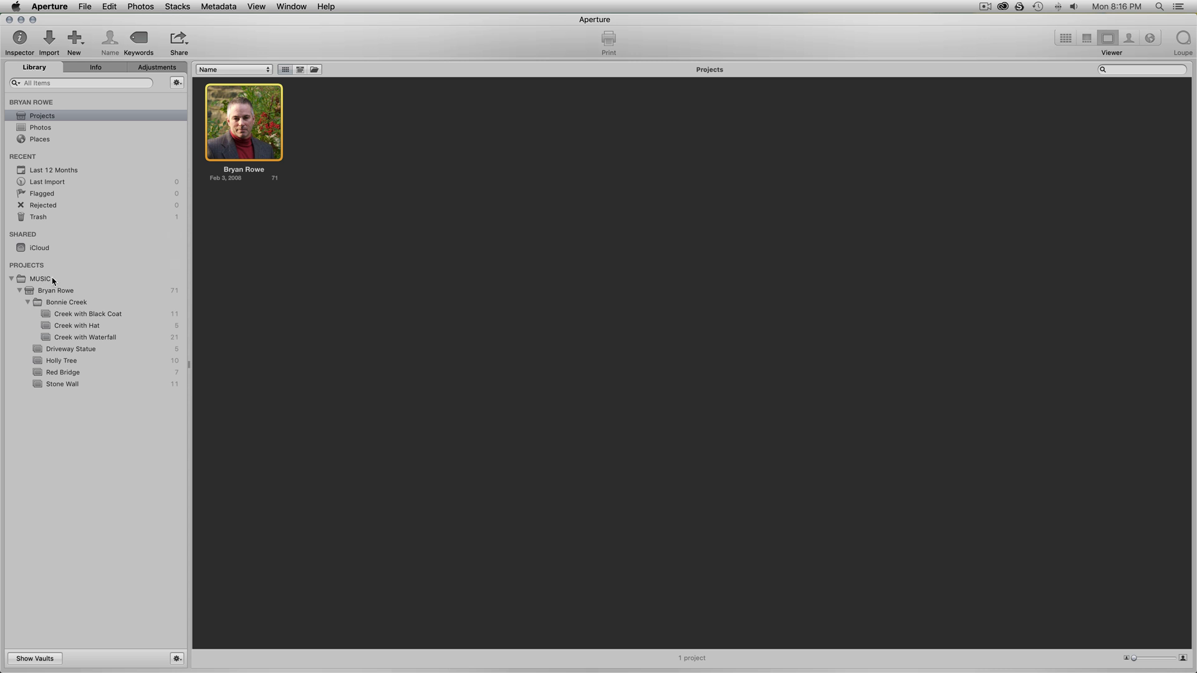
# Switch back to the ApertureMasters library with its three projects, then go to Capture One 12.
pyautogui.click(89, 8)
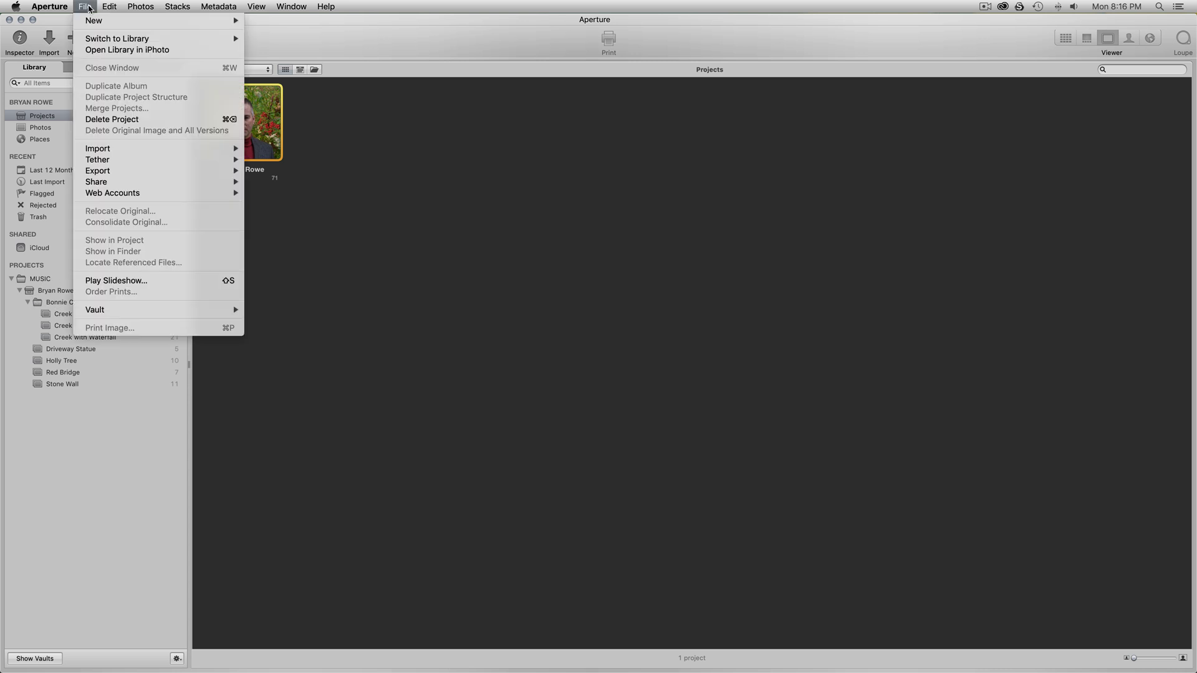
pyautogui.moveTo(181, 39)
pyautogui.click(277, 40)
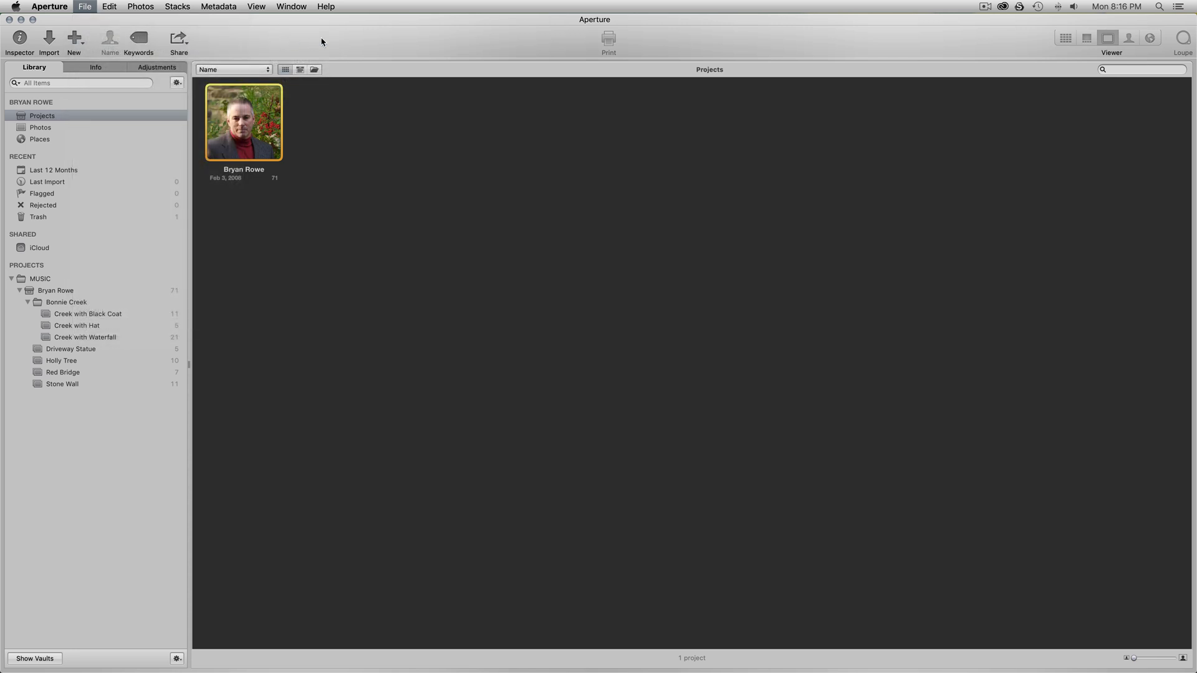
pyautogui.press('super+Tab')
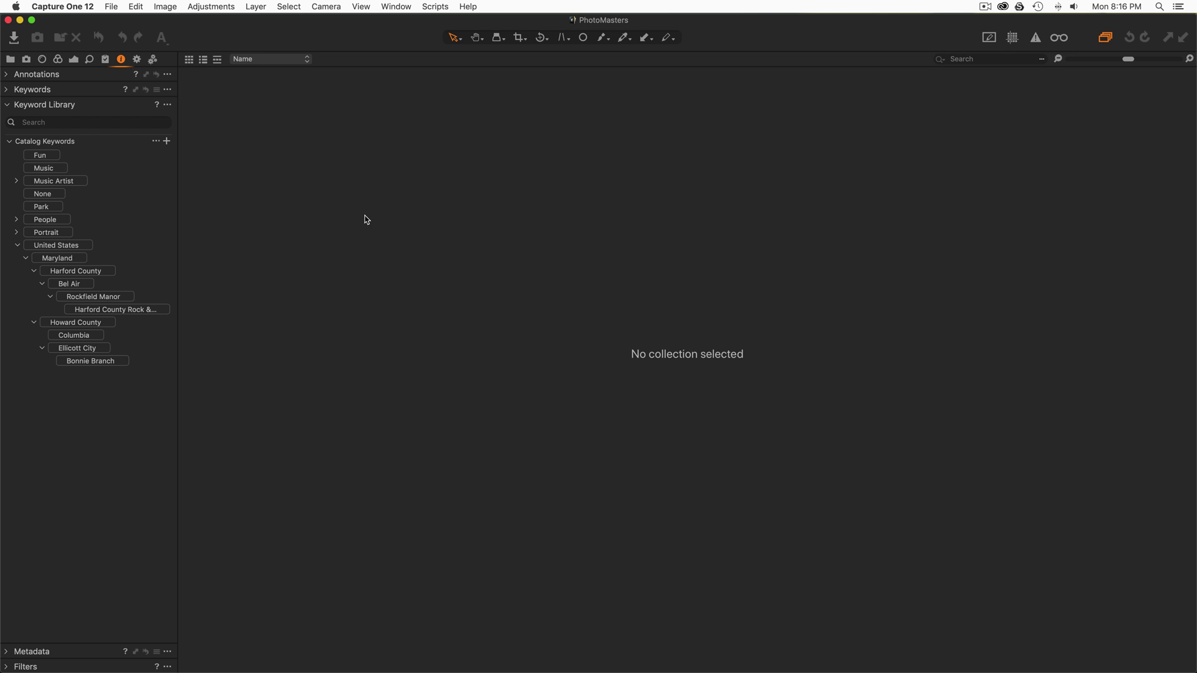
# Start a new catalog saved in the Desktop/AA-to-CO folder.
pyautogui.click(10, 59)
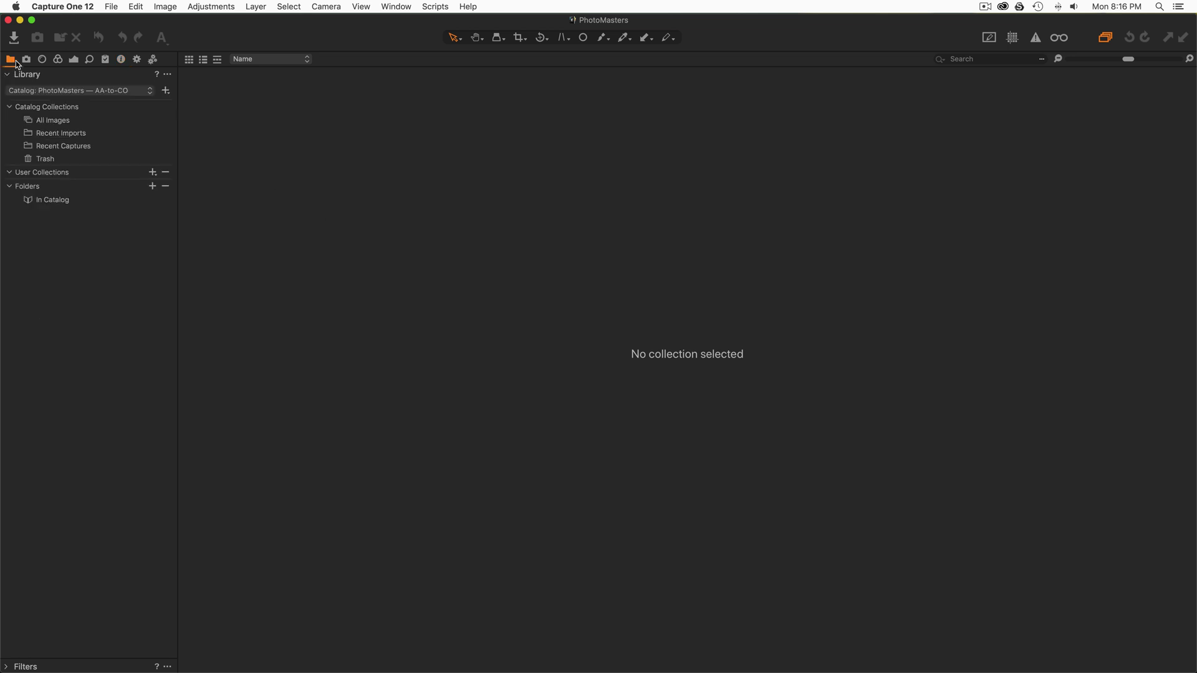
pyautogui.click(111, 6)
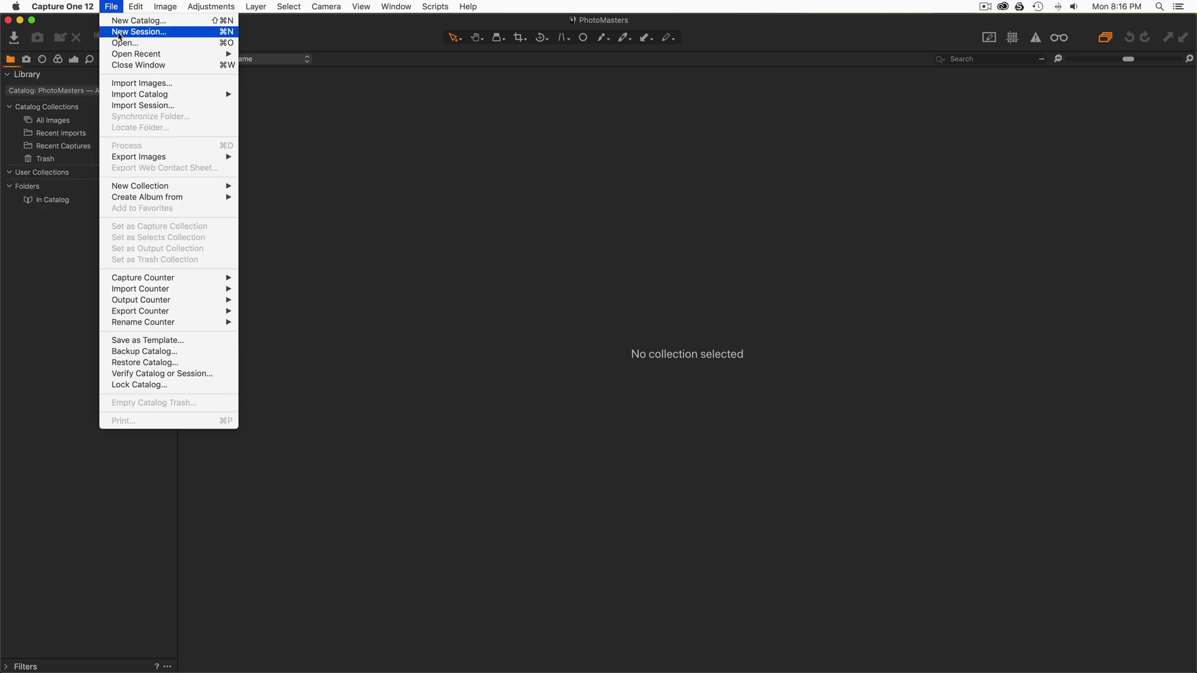
pyautogui.click(122, 20)
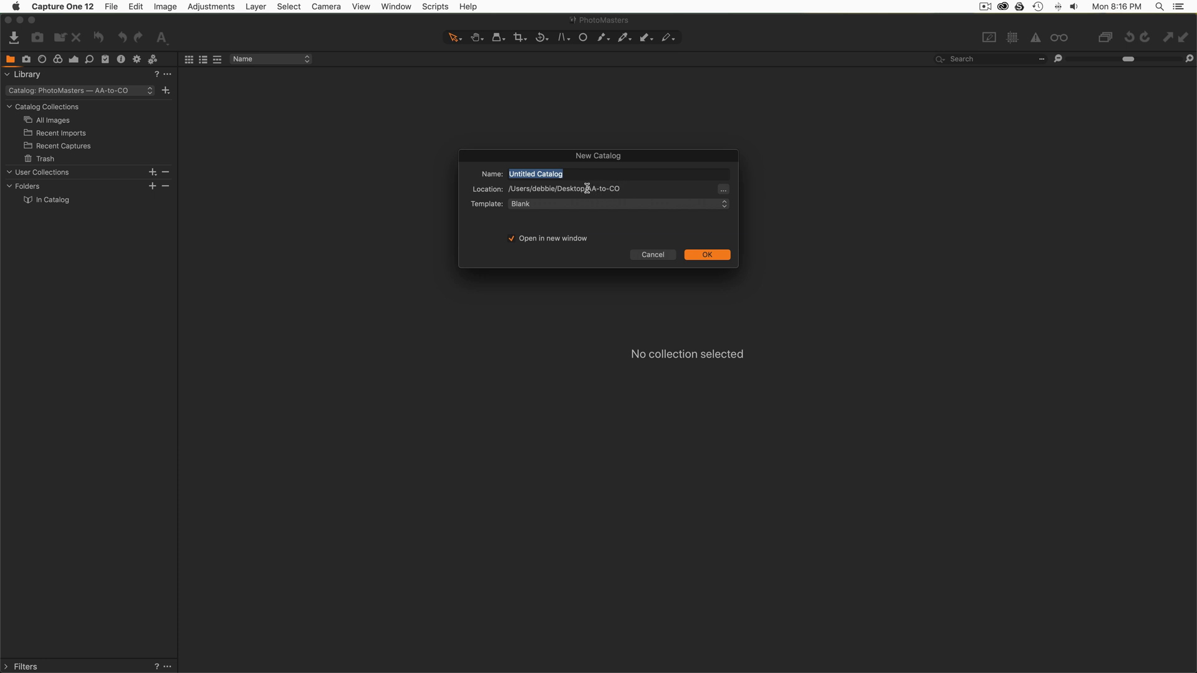
pyautogui.click(723, 189)
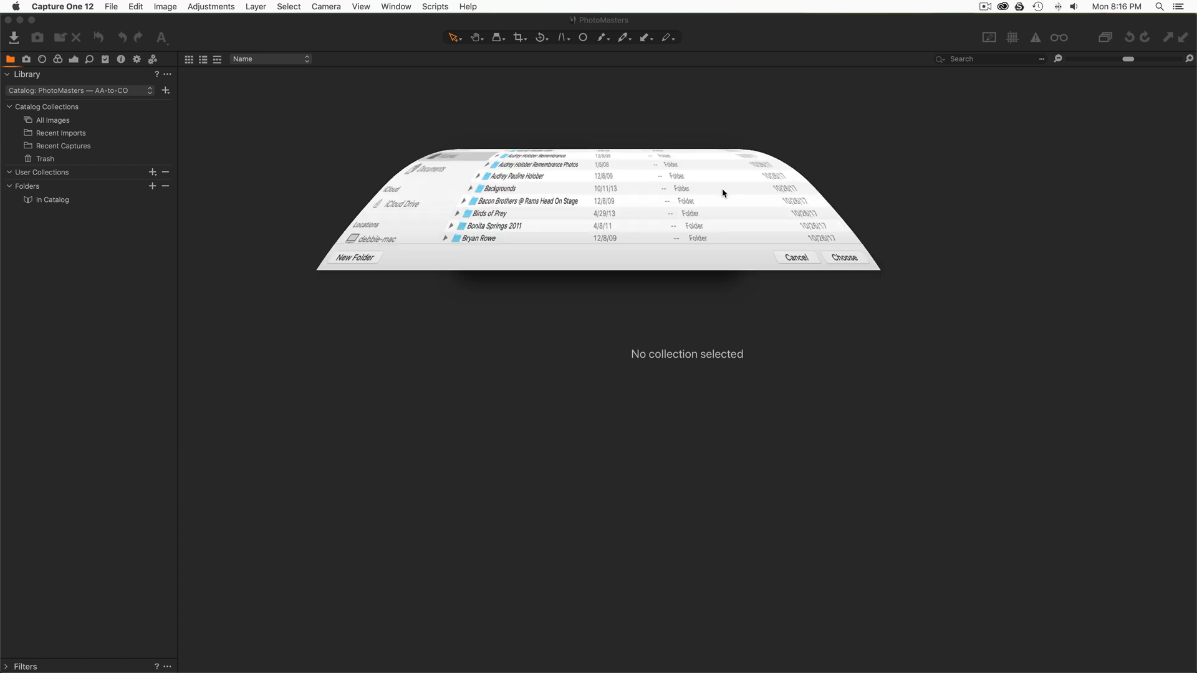
pyautogui.click(337, 245)
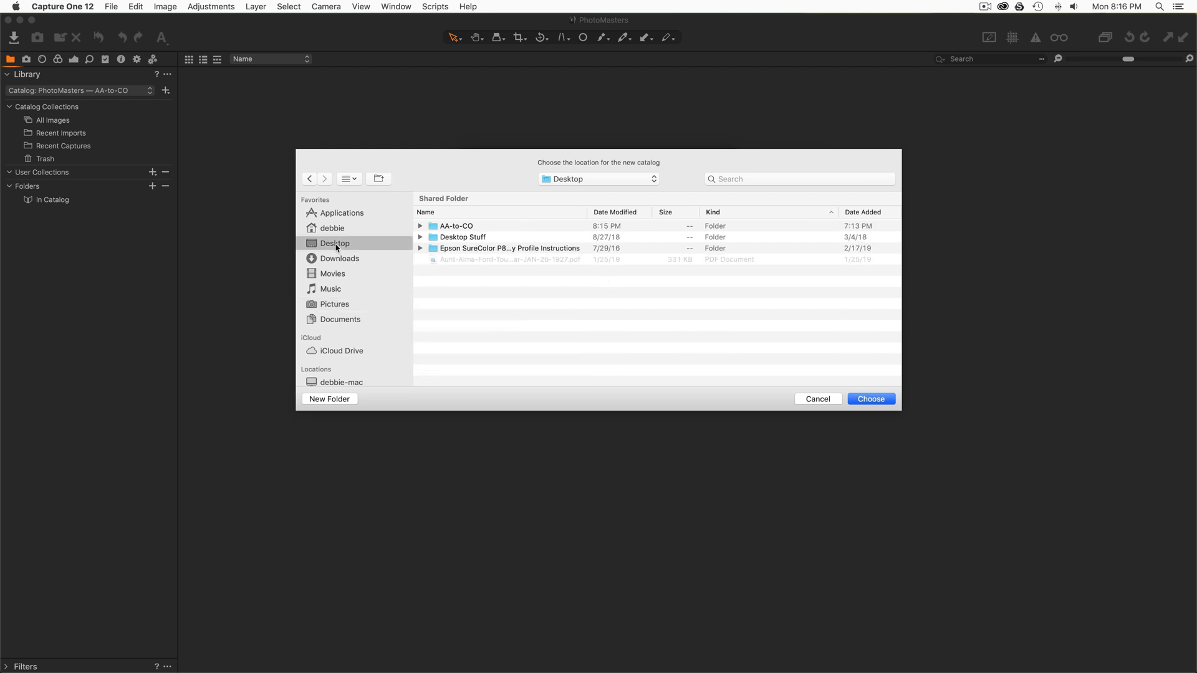
pyautogui.doubleClick(456, 228)
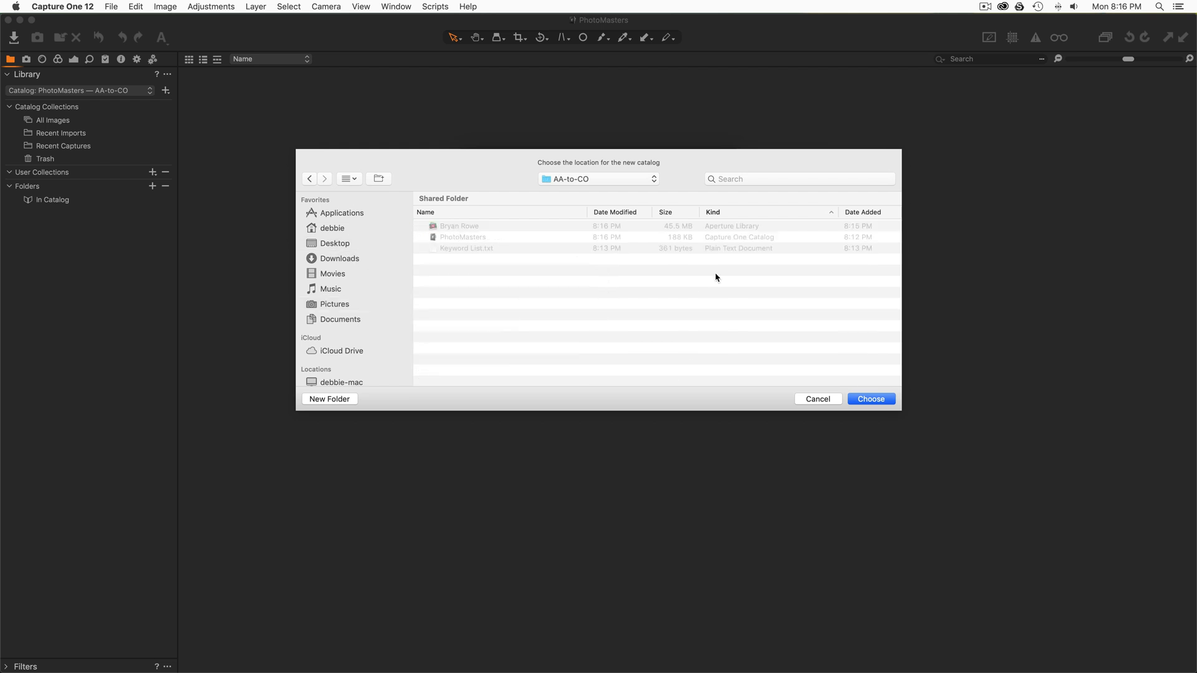
pyautogui.click(871, 399)
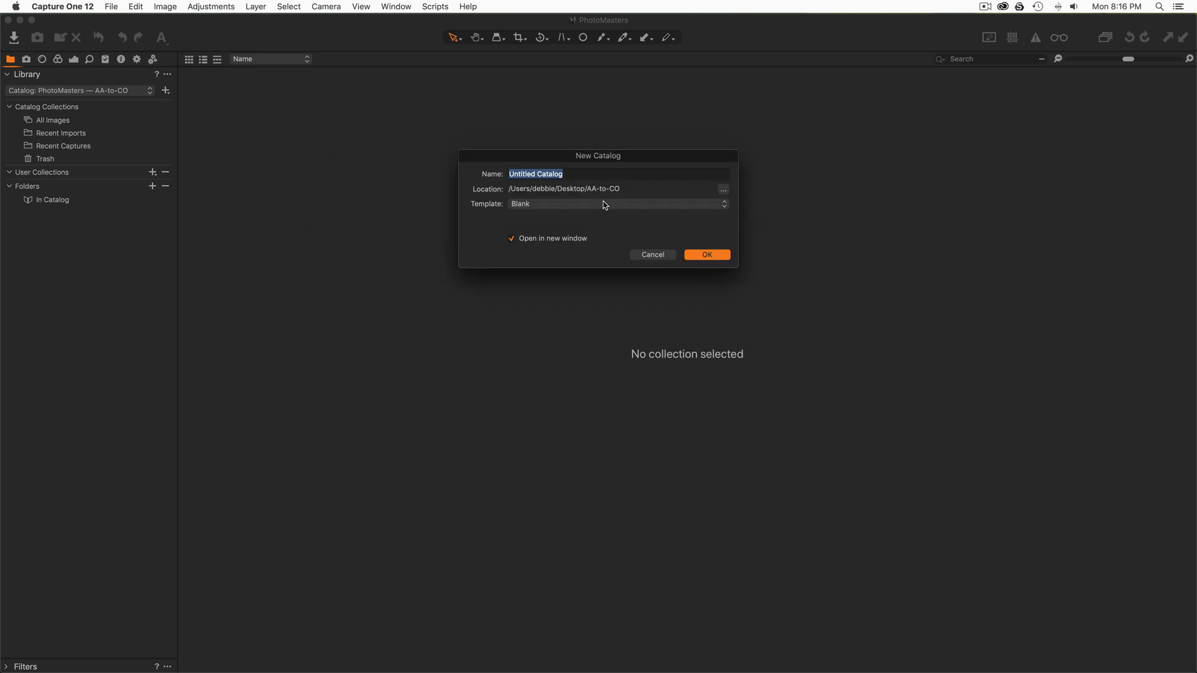
# Name the new catalog after the portrait project, create it, and check the open catalog windows.
pyautogui.doubleClick(581, 174)
pyautogui.tripleClick(581, 174)
pyautogui.click(707, 256)
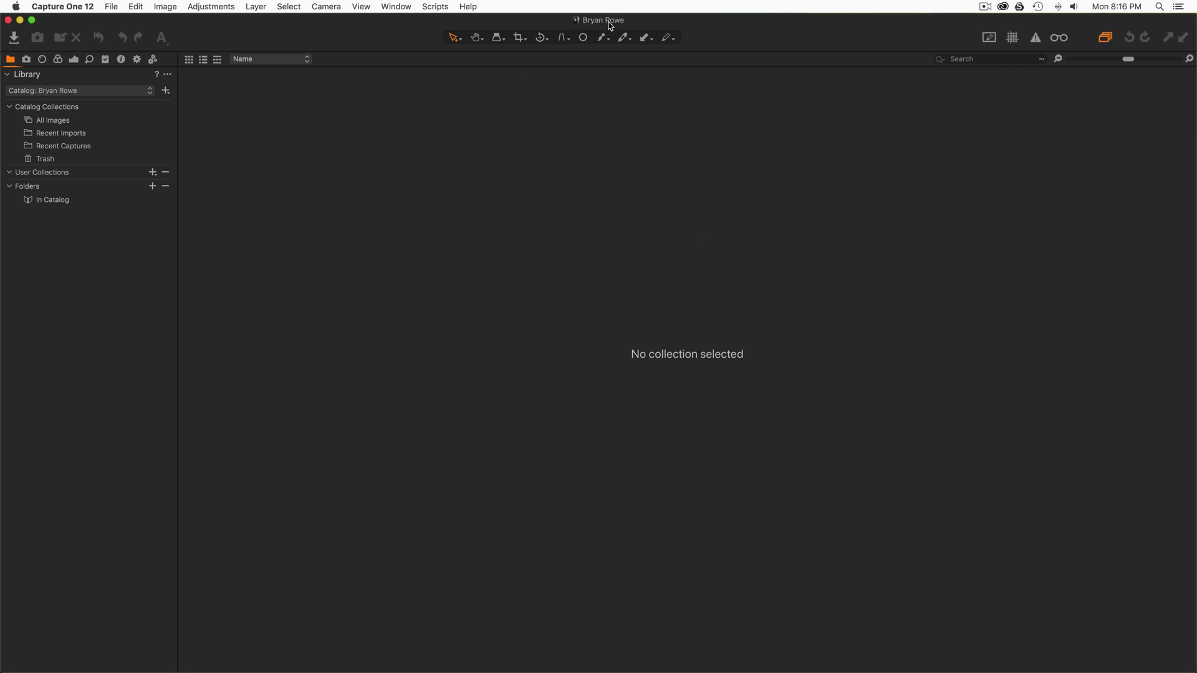
pyautogui.click(403, 8)
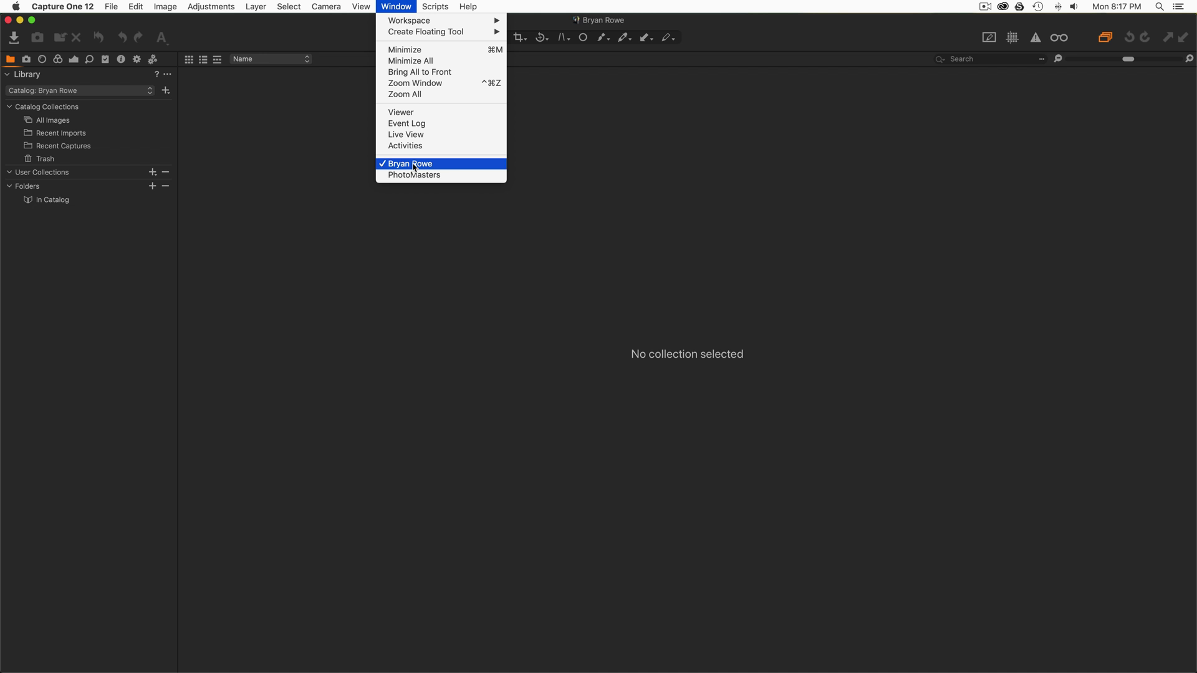
pyautogui.click(393, 7)
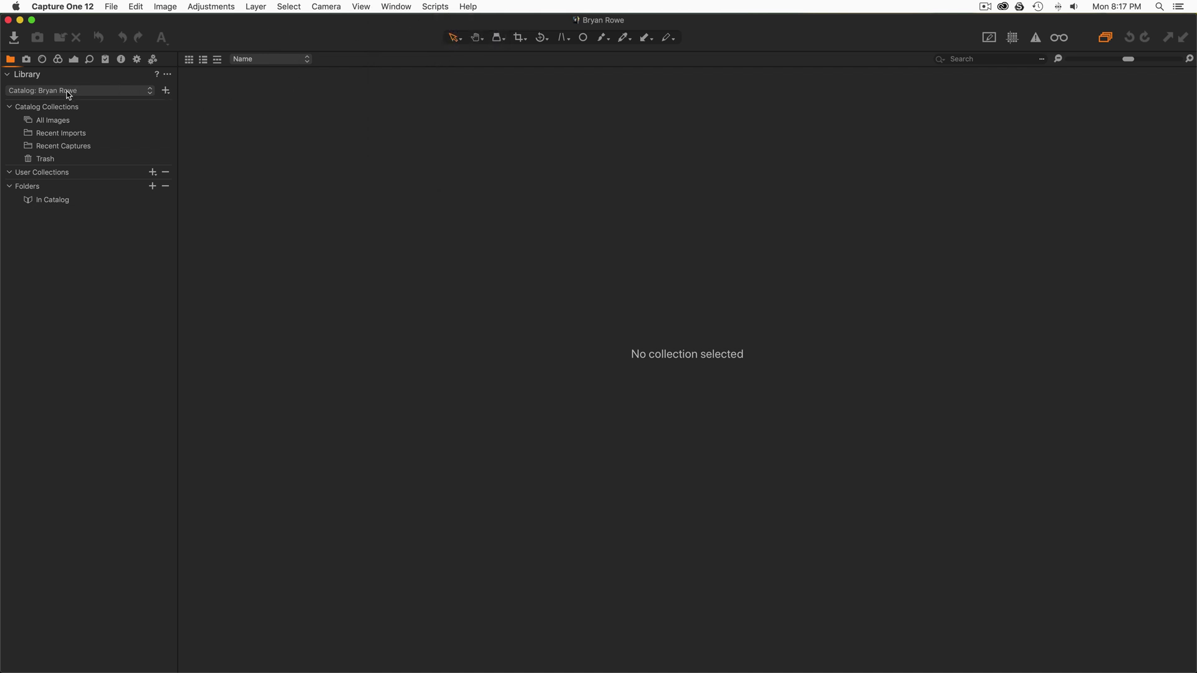
pyautogui.press('super+Tab')
pyautogui.press('super+Tab')
pyautogui.press('super+Tab')
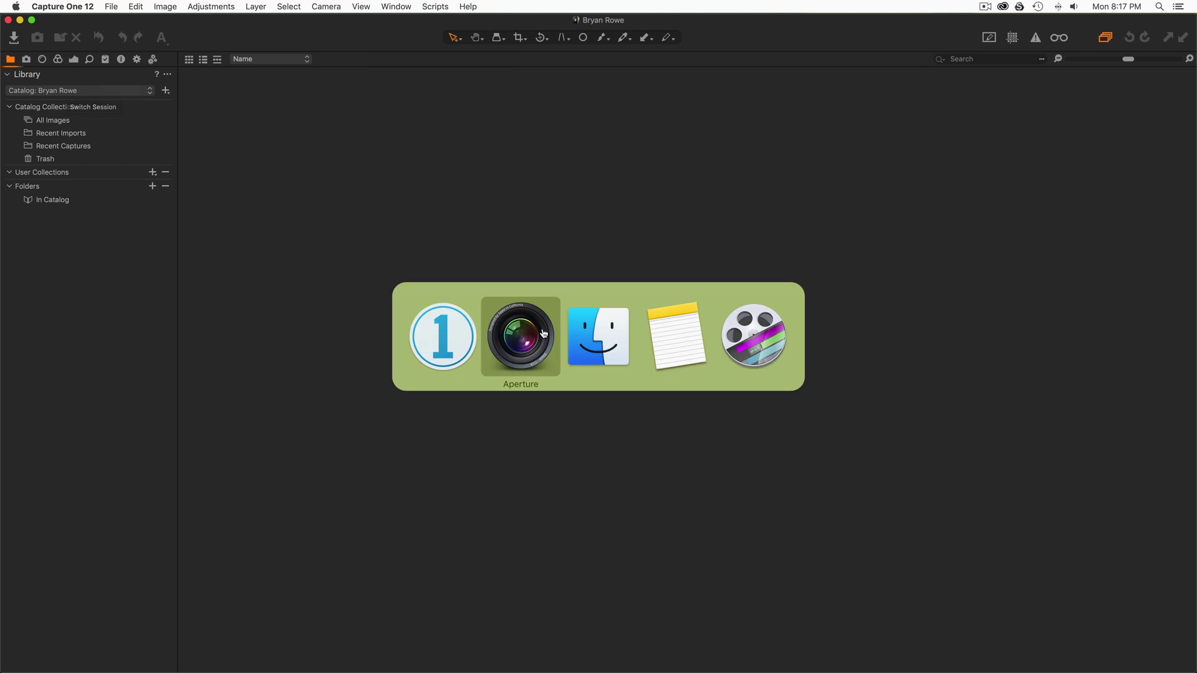
# Widen the Finder window and its Name/Kind columns to confirm the new catalog beside the Aperture library in AA-to-CO.
pyautogui.press('super+Tab')
pyautogui.press('super+Tab')
pyautogui.press('super+Tab')
pyautogui.press('super+Tab')
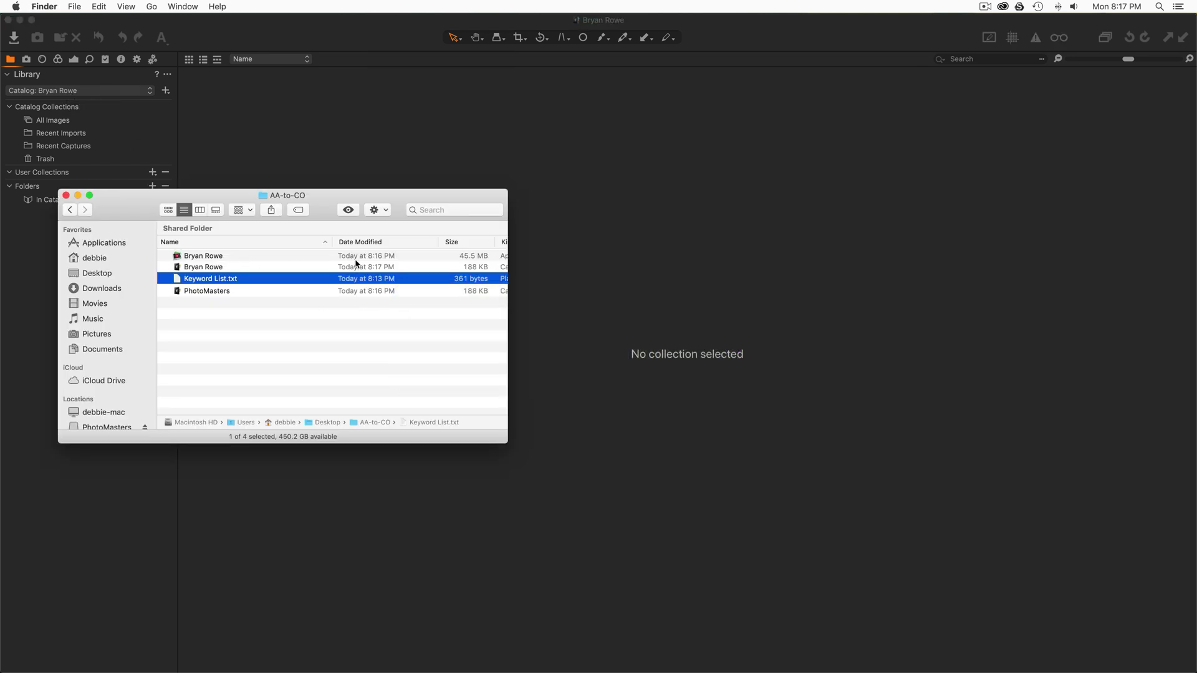
pyautogui.moveTo(508, 262); pyautogui.dragTo(628, 265)
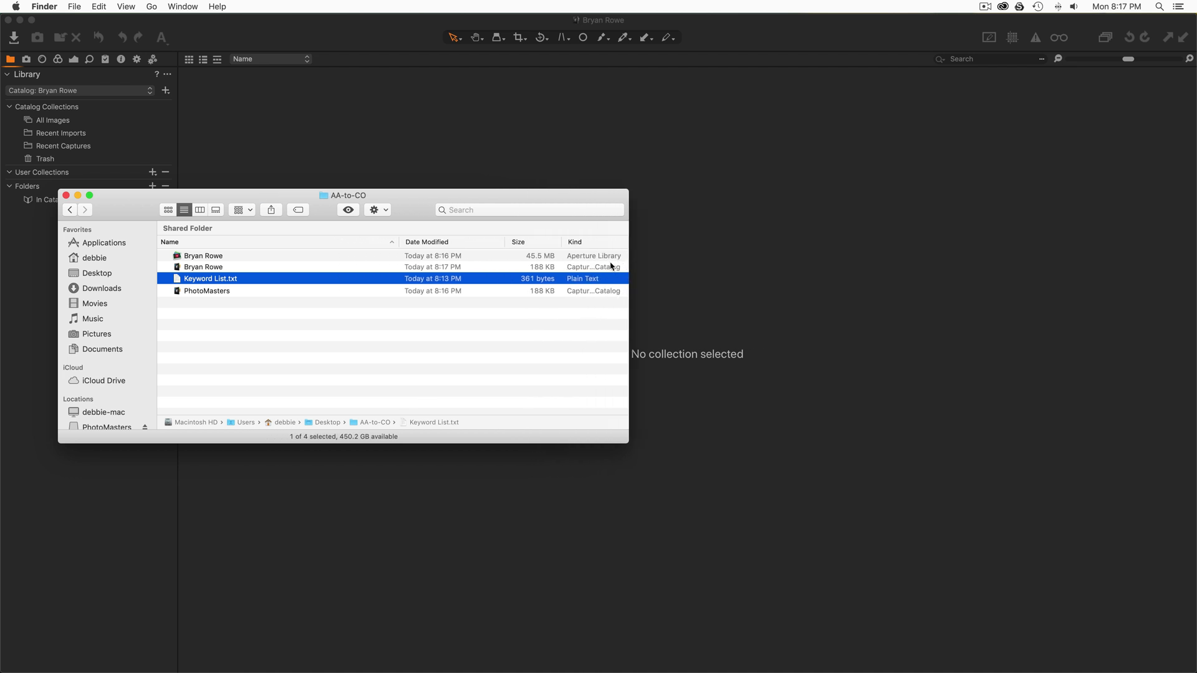
pyautogui.moveTo(398, 242); pyautogui.dragTo(300, 243)
pyautogui.moveTo(530, 245); pyautogui.dragTo(583, 244)
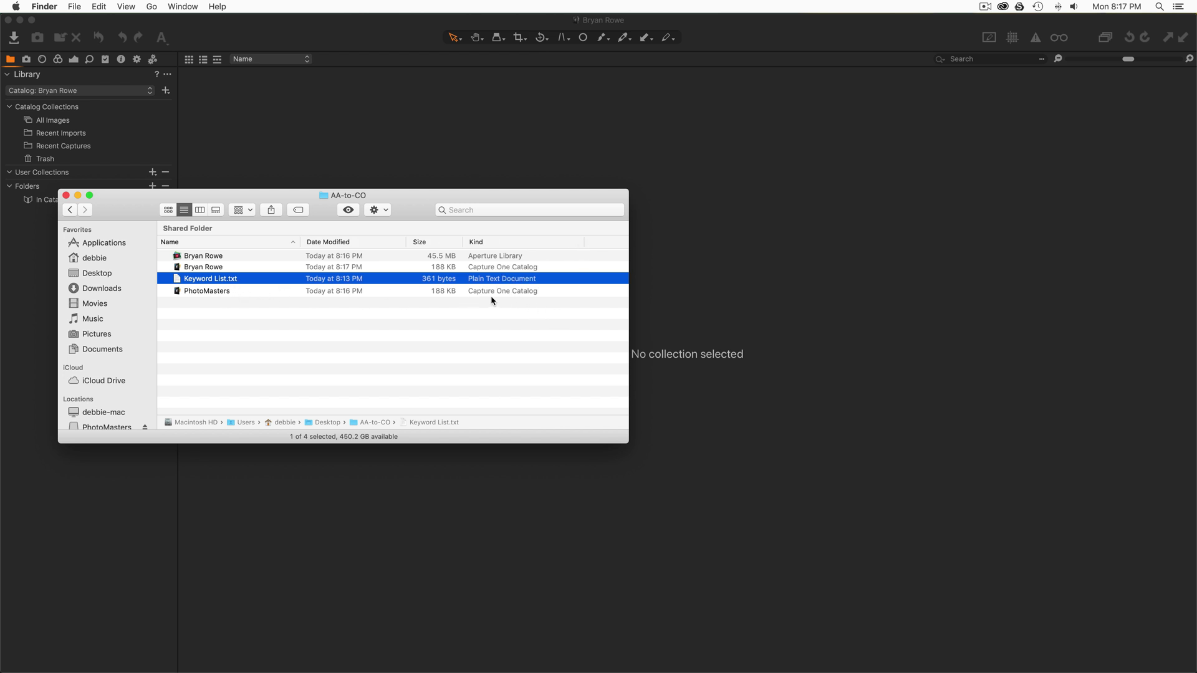
pyautogui.click(365, 152)
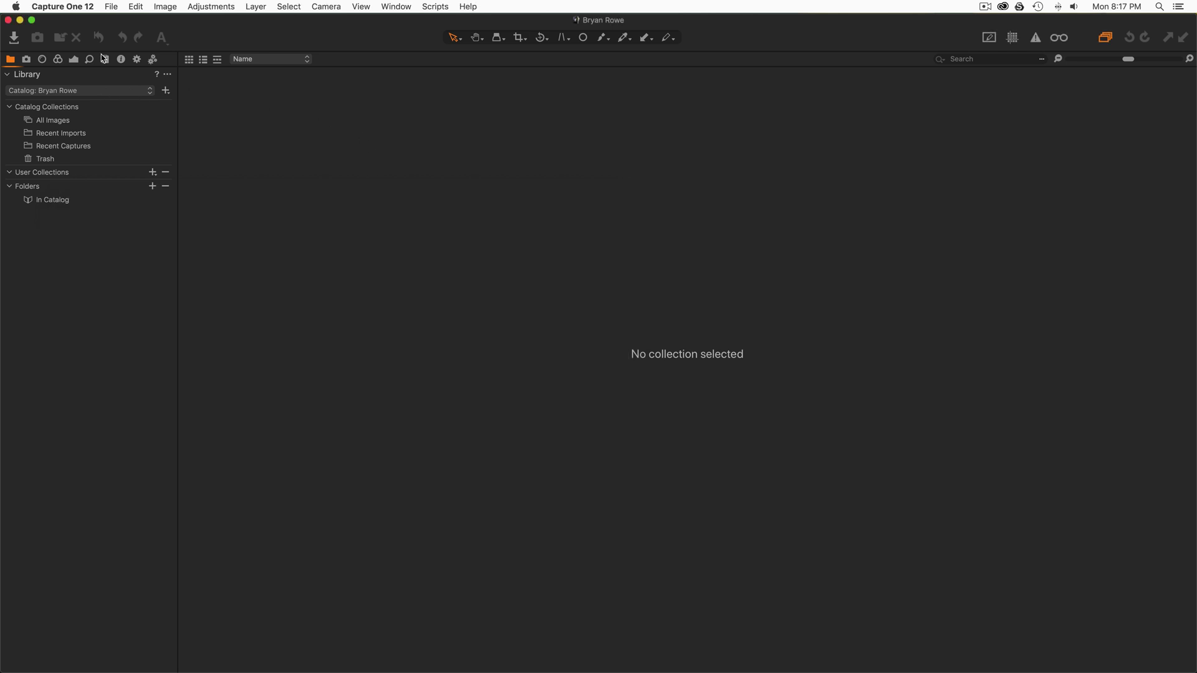
# Import the exported Aperture library into the new catalog, bringing in 70 files with none skipped.
pyautogui.click(115, 7)
pyautogui.moveTo(136, 94)
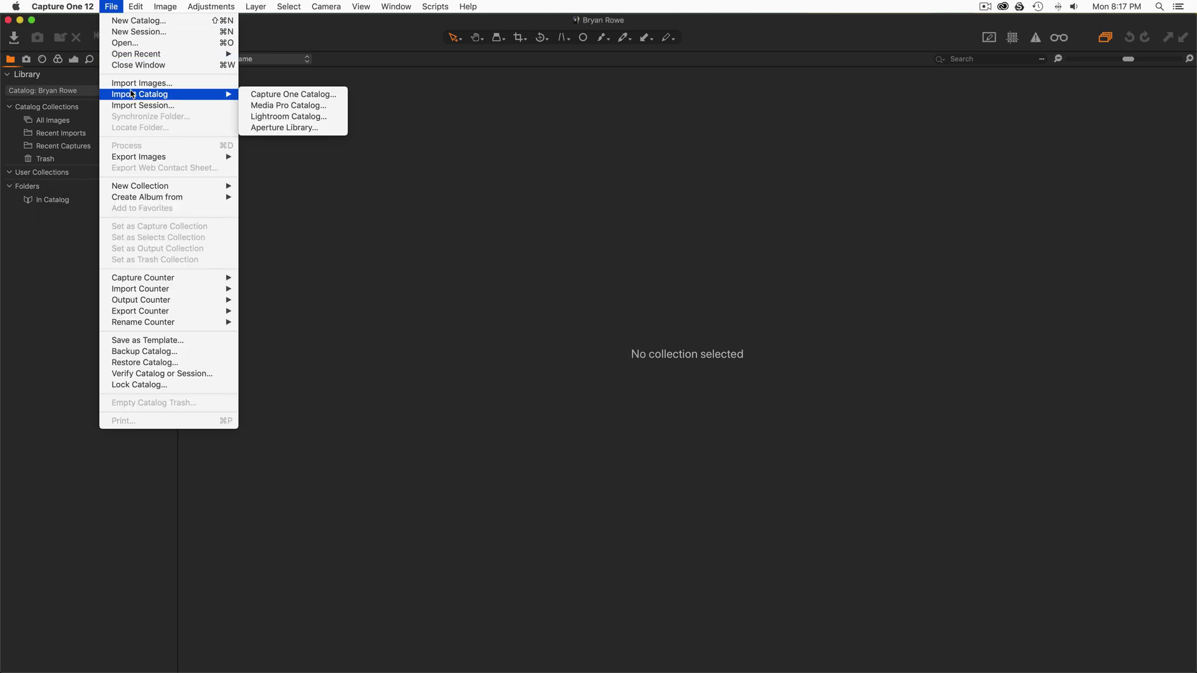
pyautogui.click(271, 127)
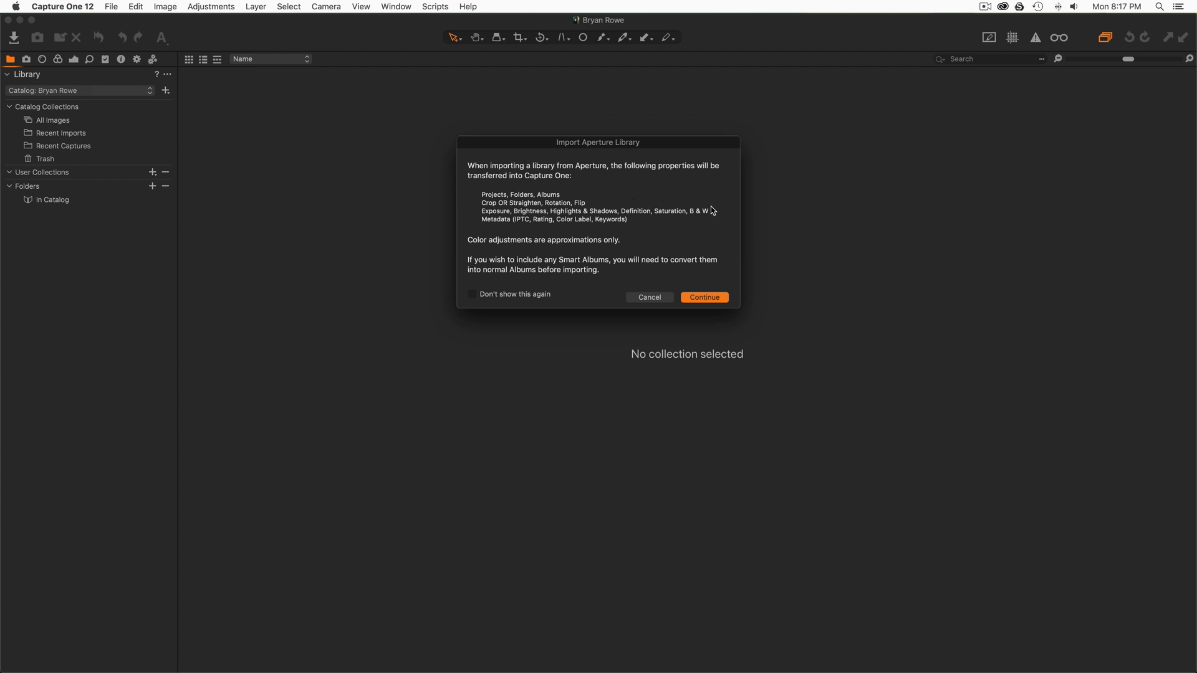
pyautogui.click(697, 299)
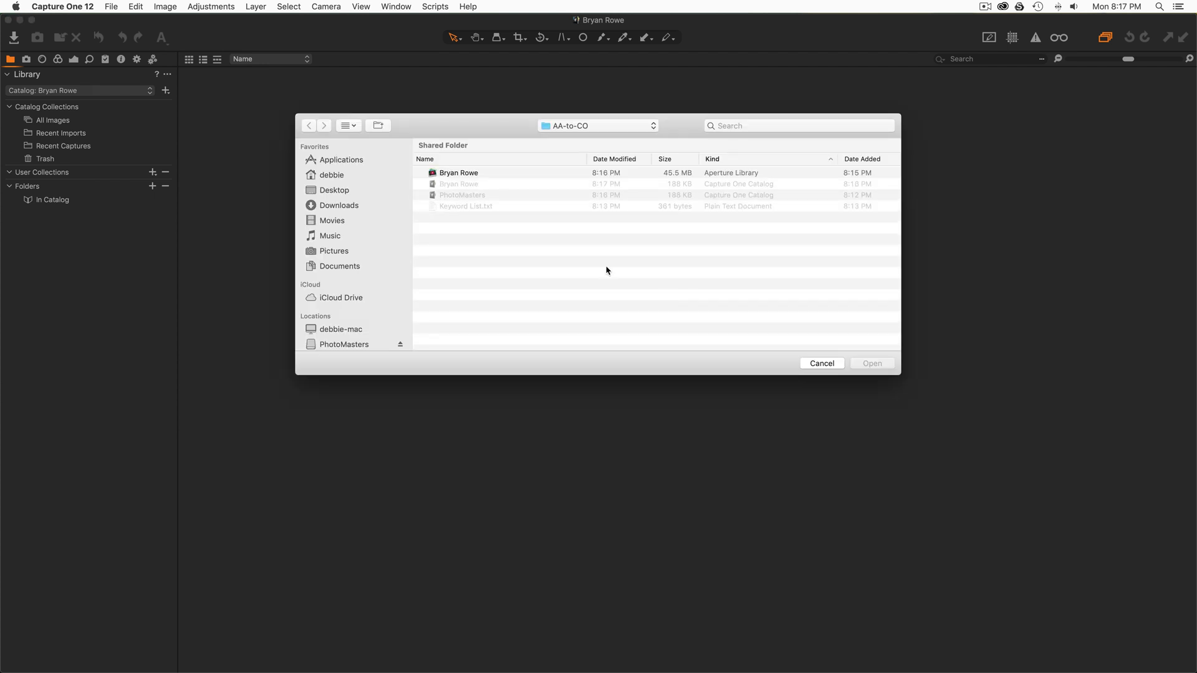
pyautogui.click(474, 176)
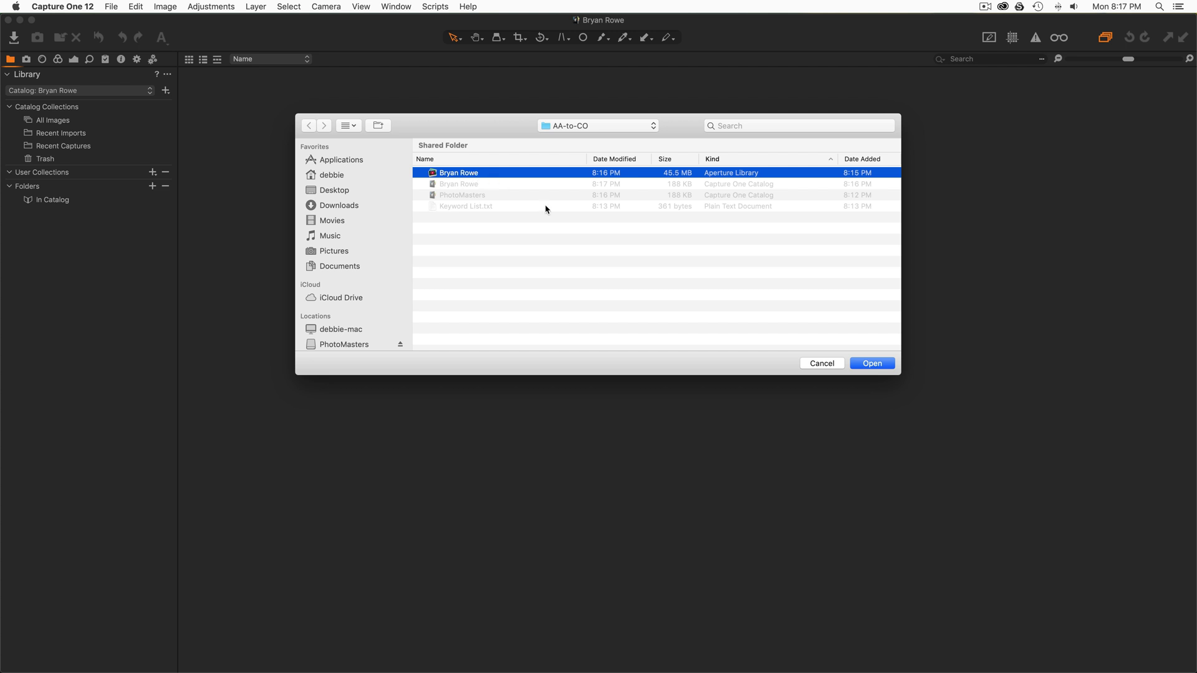
pyautogui.click(872, 366)
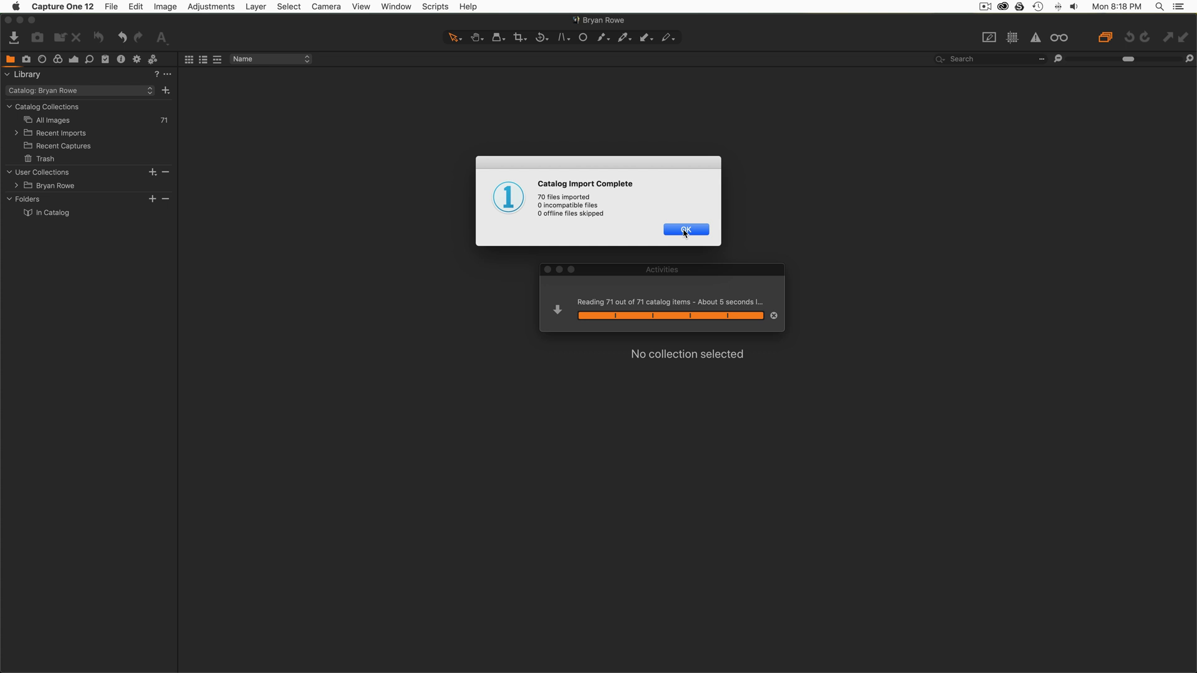
pyautogui.click(685, 231)
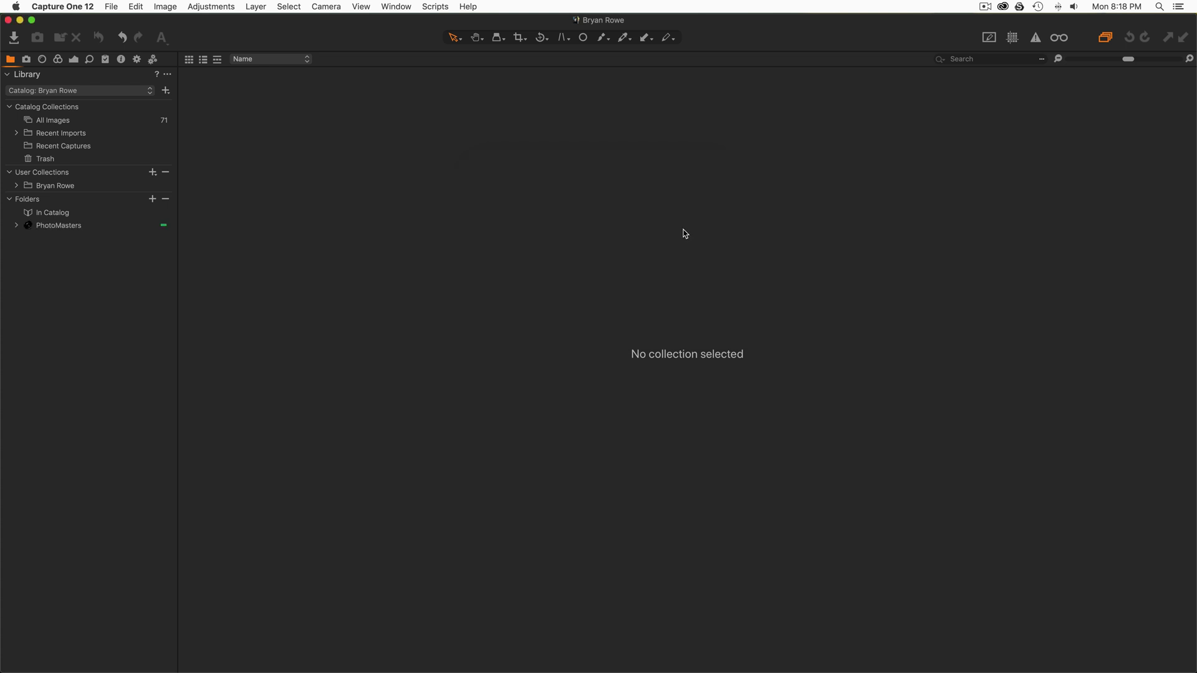
# Show All Images and inspect image 0019 and its two variants, keeping its name.
pyautogui.click(85, 124)
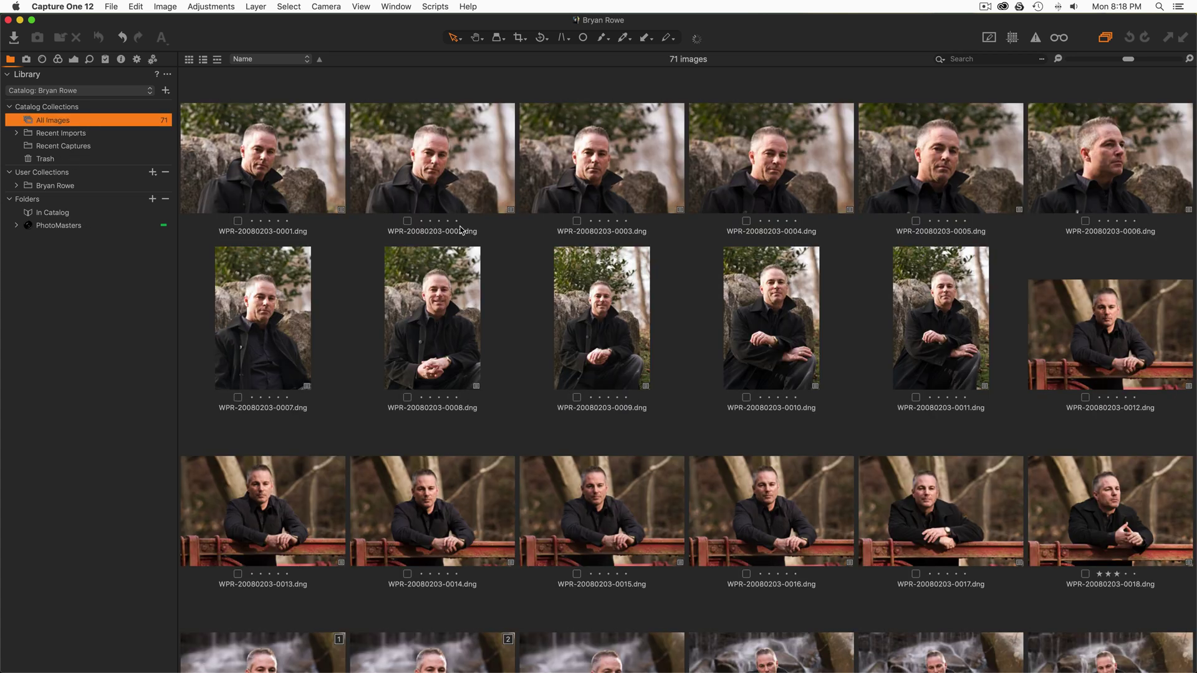
pyautogui.scroll(-10, 468, 229)
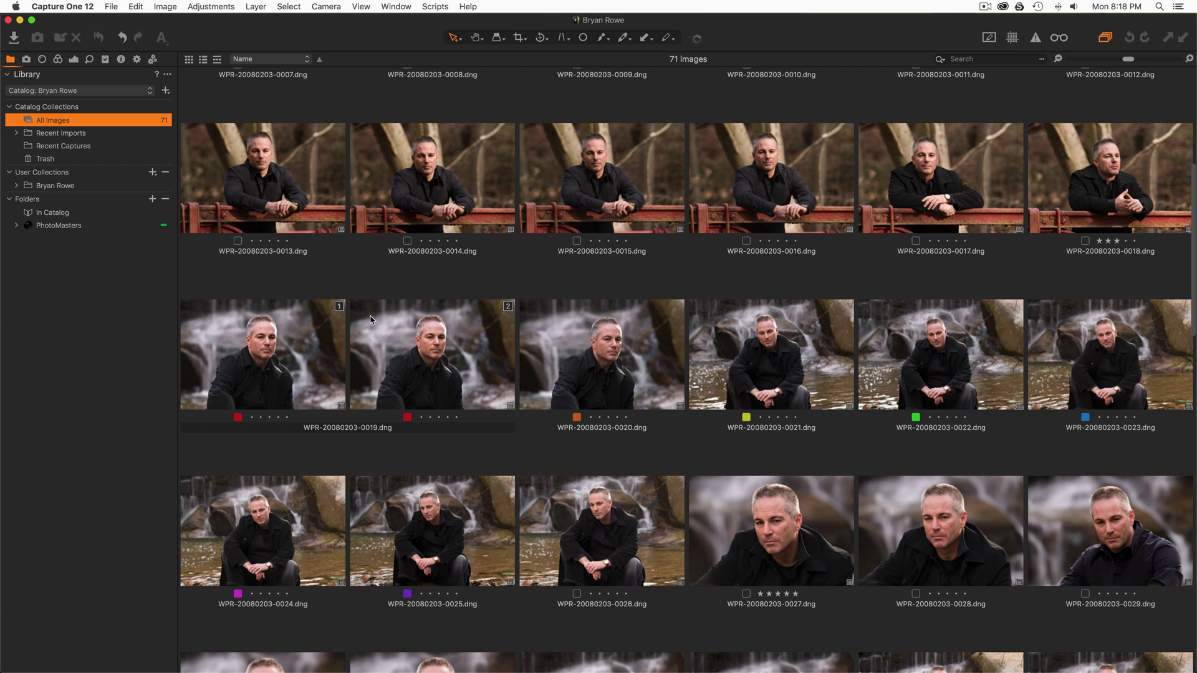
pyautogui.doubleClick(345, 429)
pyautogui.press('Escape')
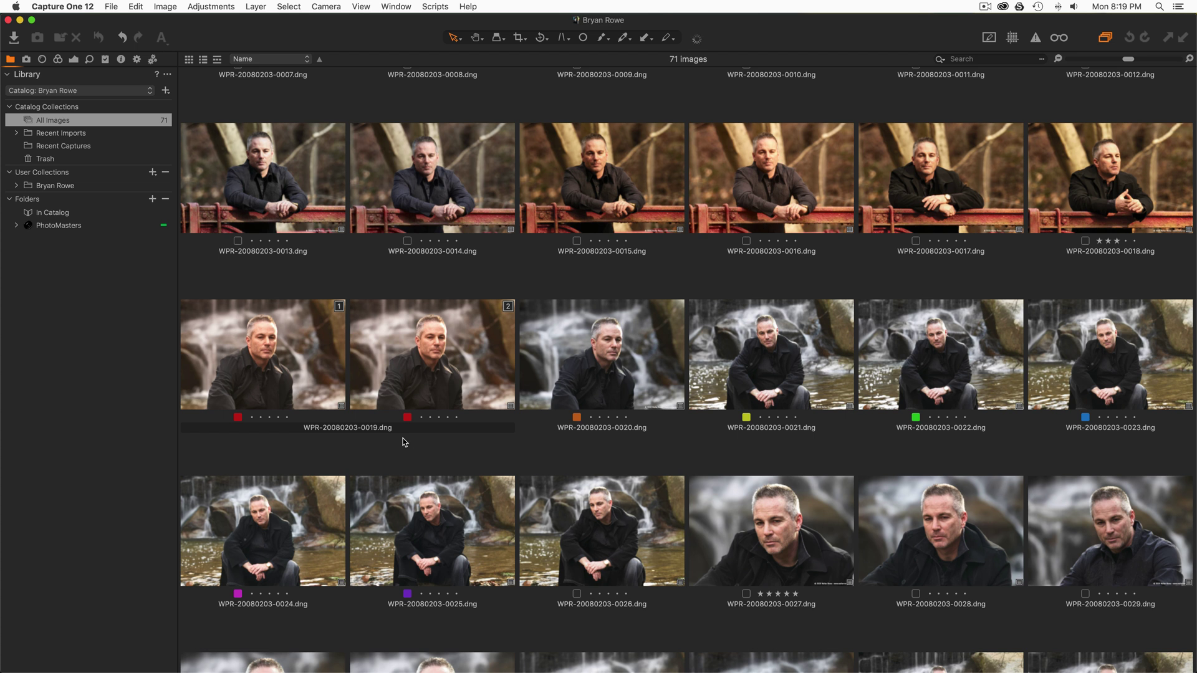
pyautogui.click(234, 332)
pyautogui.click(396, 337)
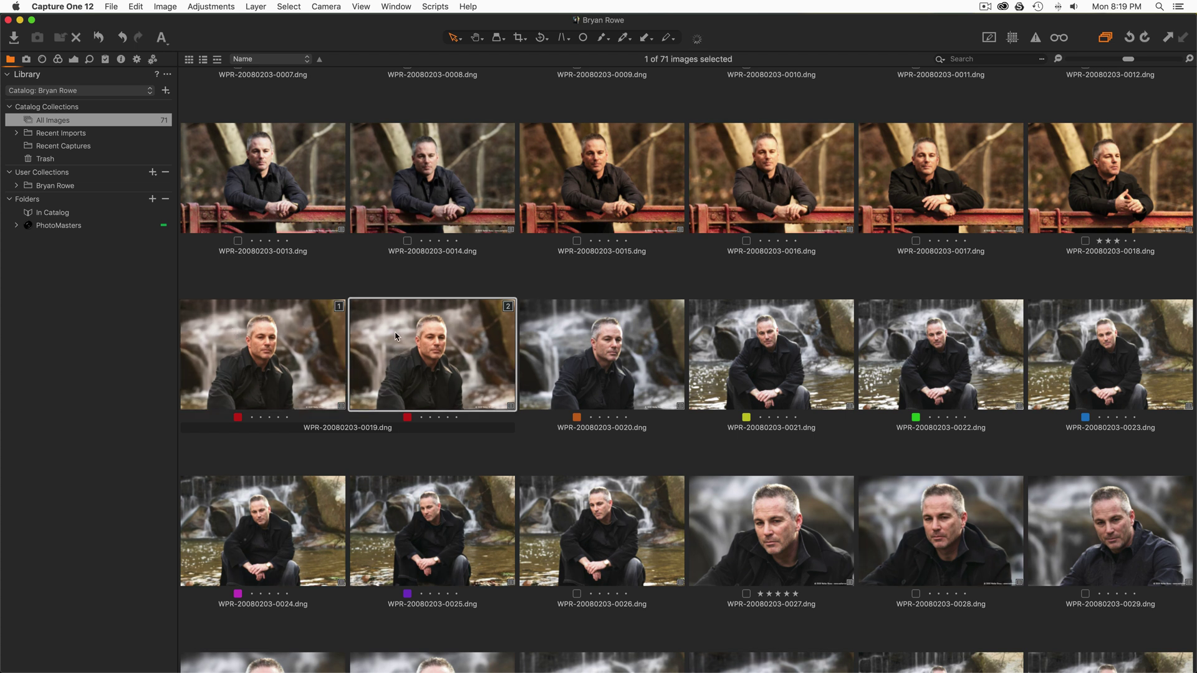
pyautogui.click(267, 337)
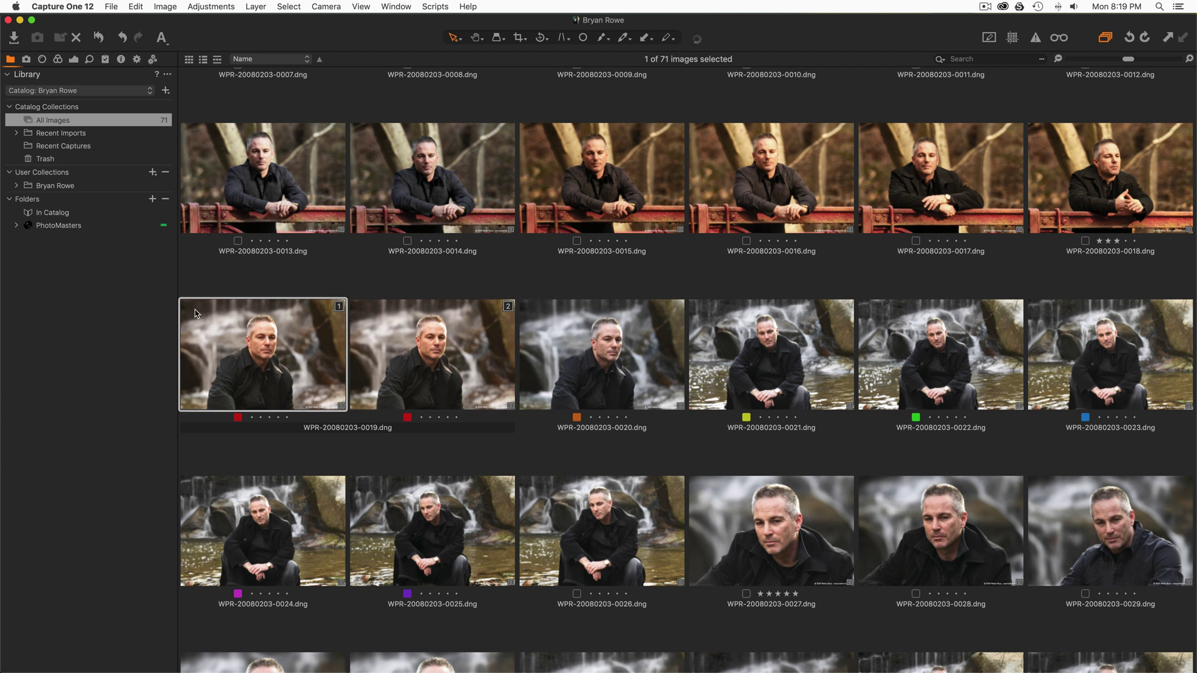
# Expand the project collection through MUSIC to Bonnie Creek, browse the PhotoMasters > Aperture Originals > Professional > Music folders, then collapse Folders.
pyautogui.click(16, 186)
pyautogui.click(26, 198)
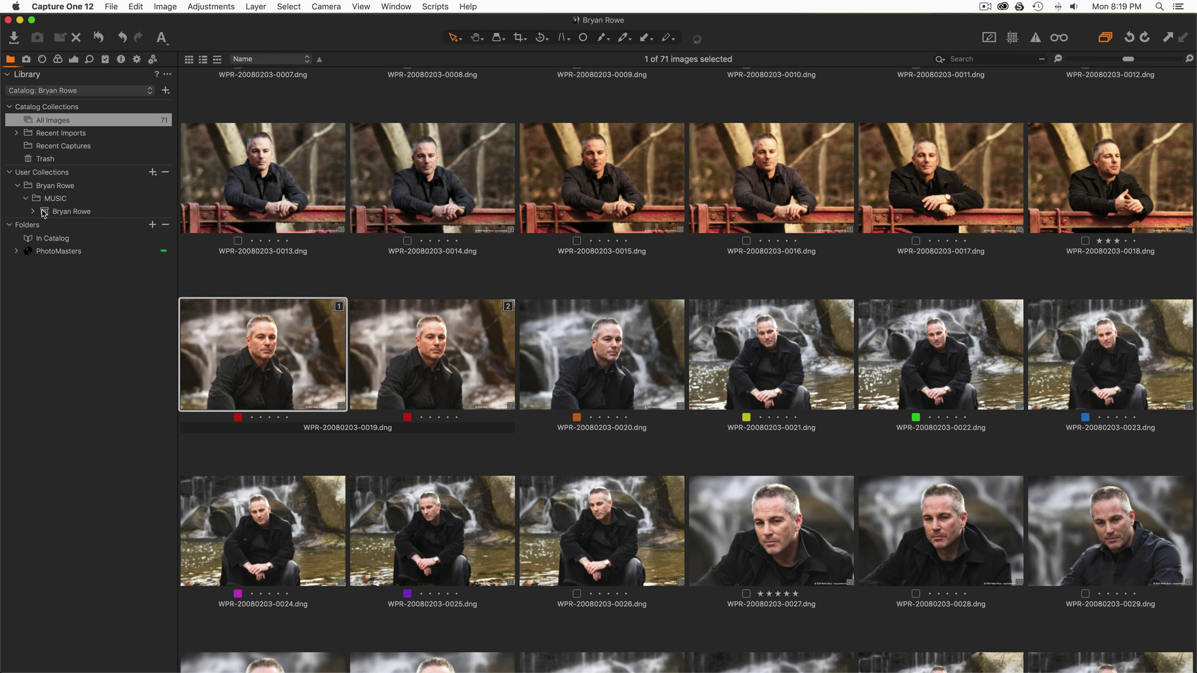
pyautogui.click(34, 212)
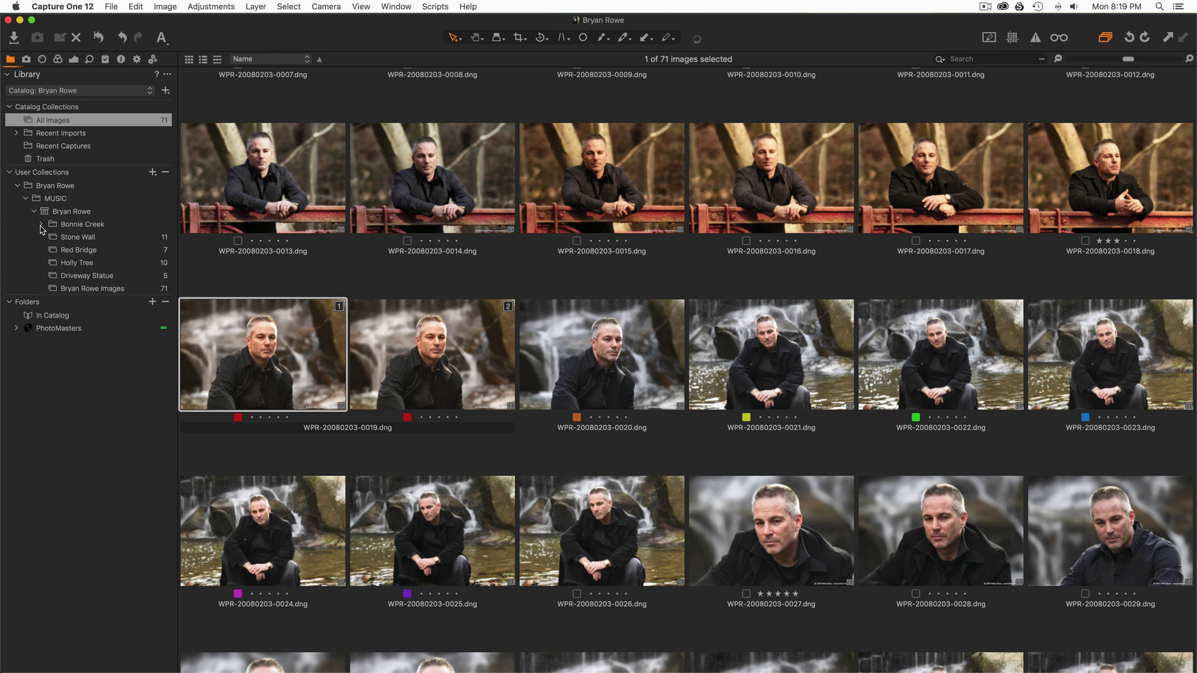
pyautogui.click(41, 224)
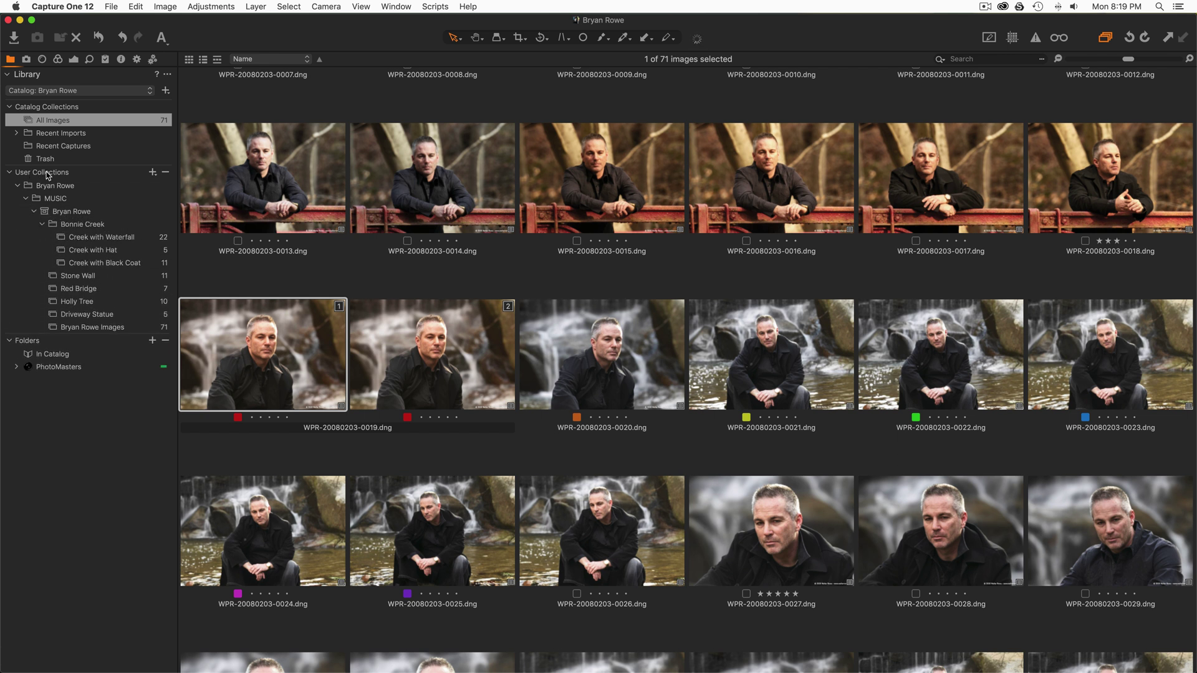
pyautogui.click(16, 368)
pyautogui.click(25, 380)
pyautogui.click(34, 393)
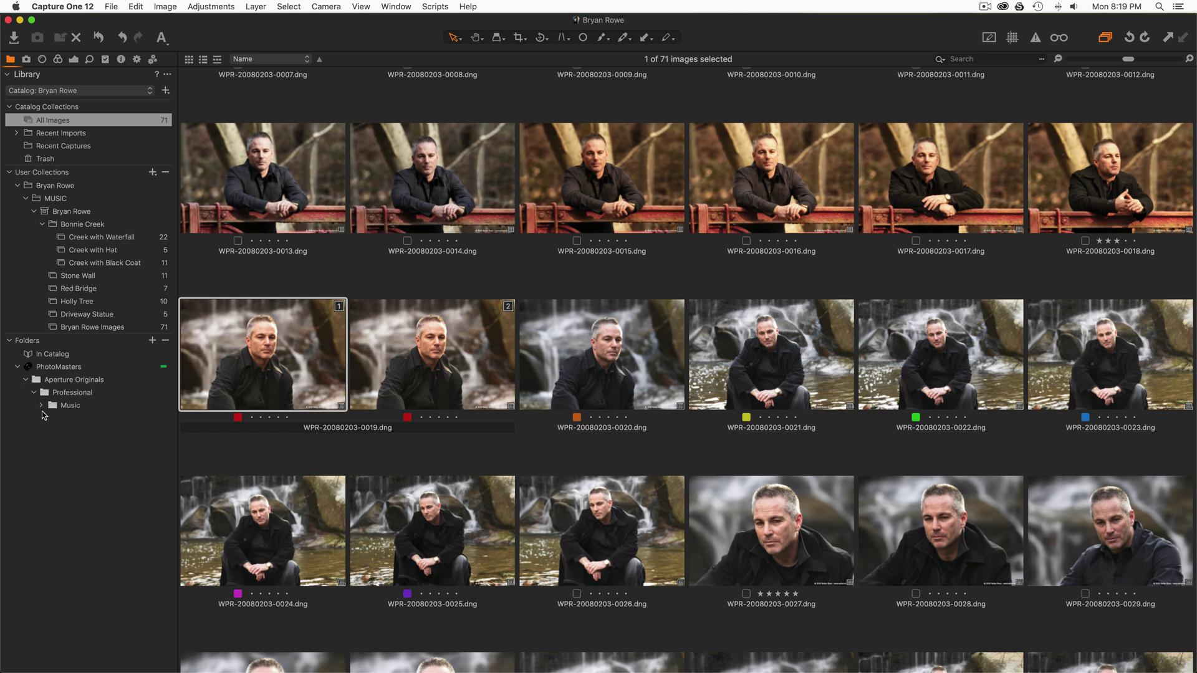
pyautogui.click(41, 406)
pyautogui.click(9, 341)
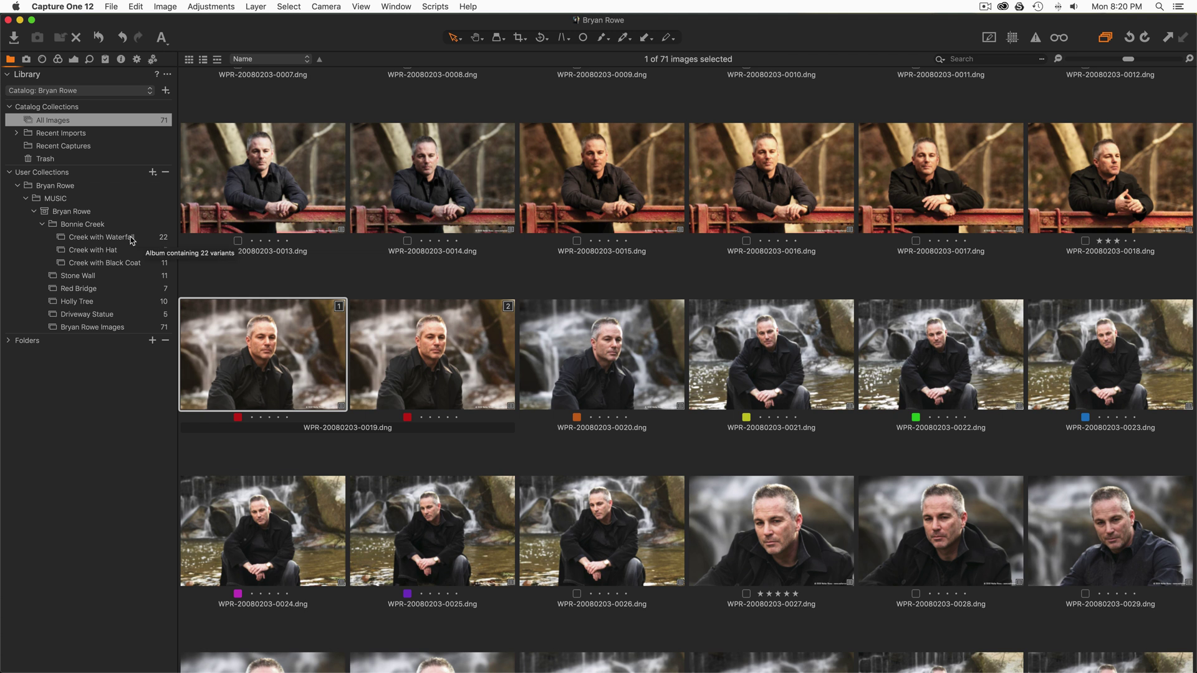
# Review the Creek with Waterfall, Creek with Hat and Creek with Black Coat albums, then open the 71-image project album.
pyautogui.click(132, 240)
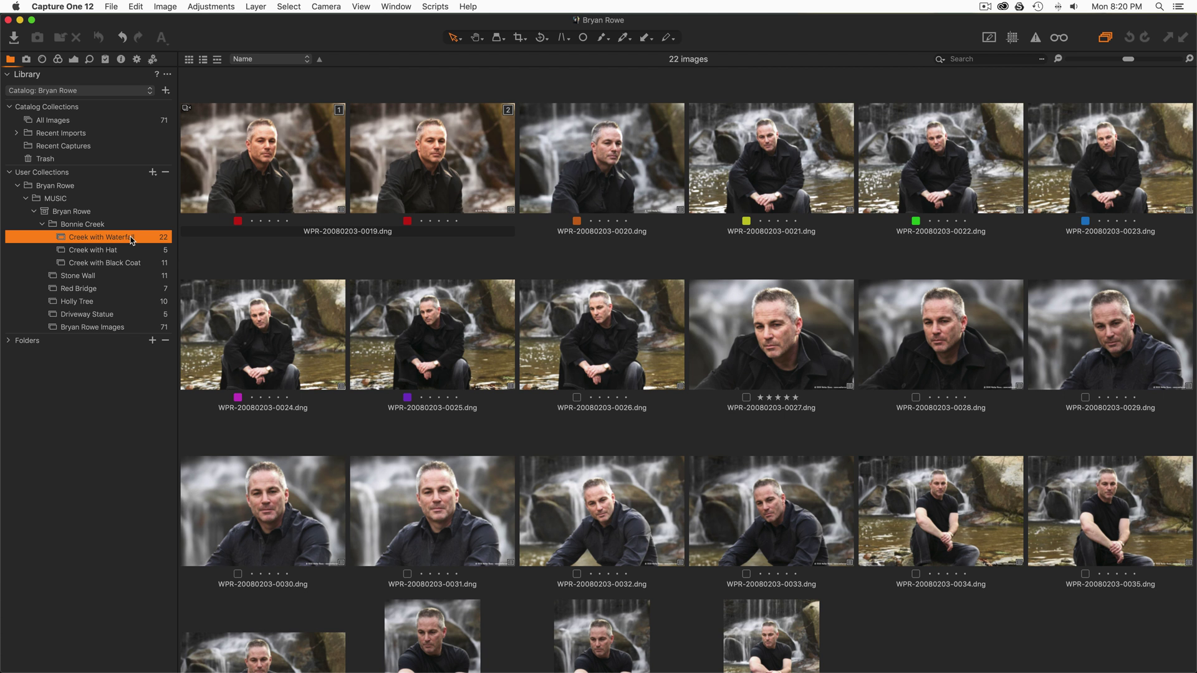
pyautogui.click(131, 250)
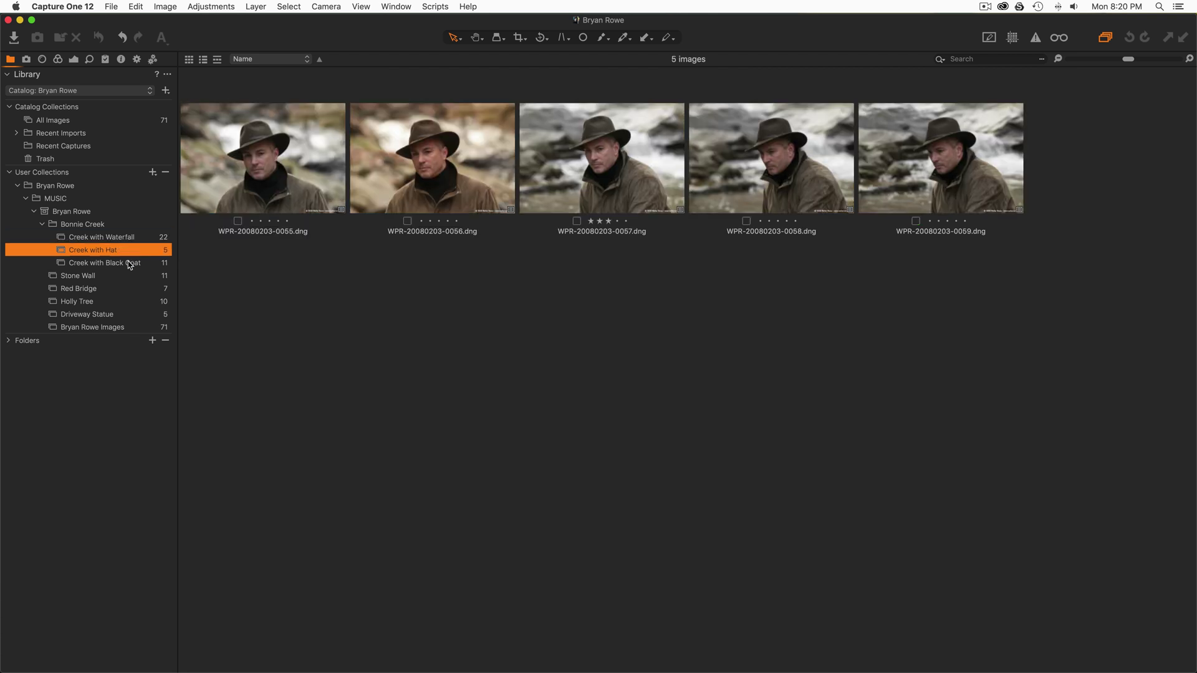
pyautogui.click(129, 262)
pyautogui.click(83, 225)
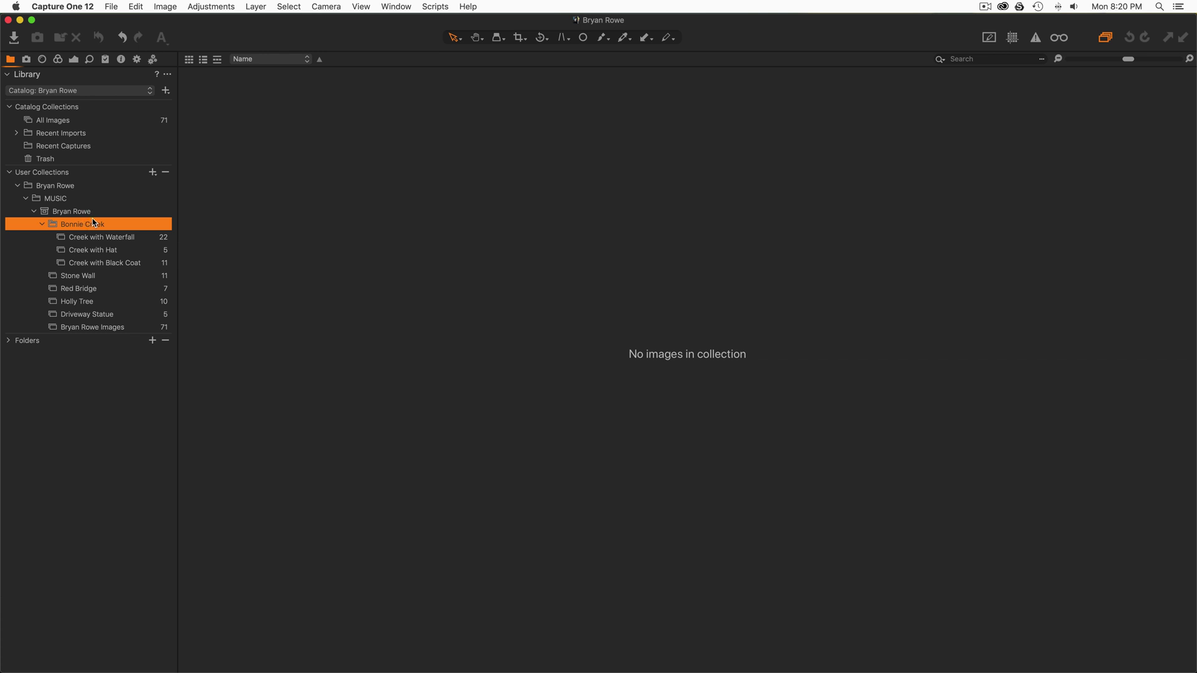
pyautogui.click(51, 199)
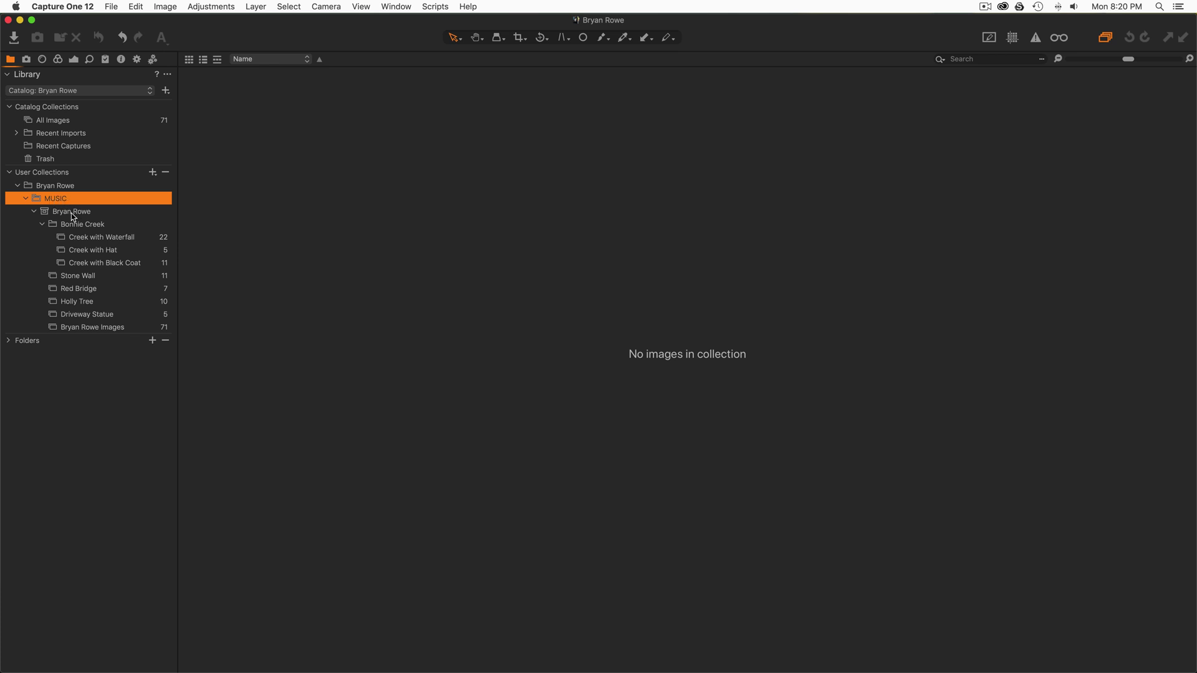
pyautogui.click(70, 212)
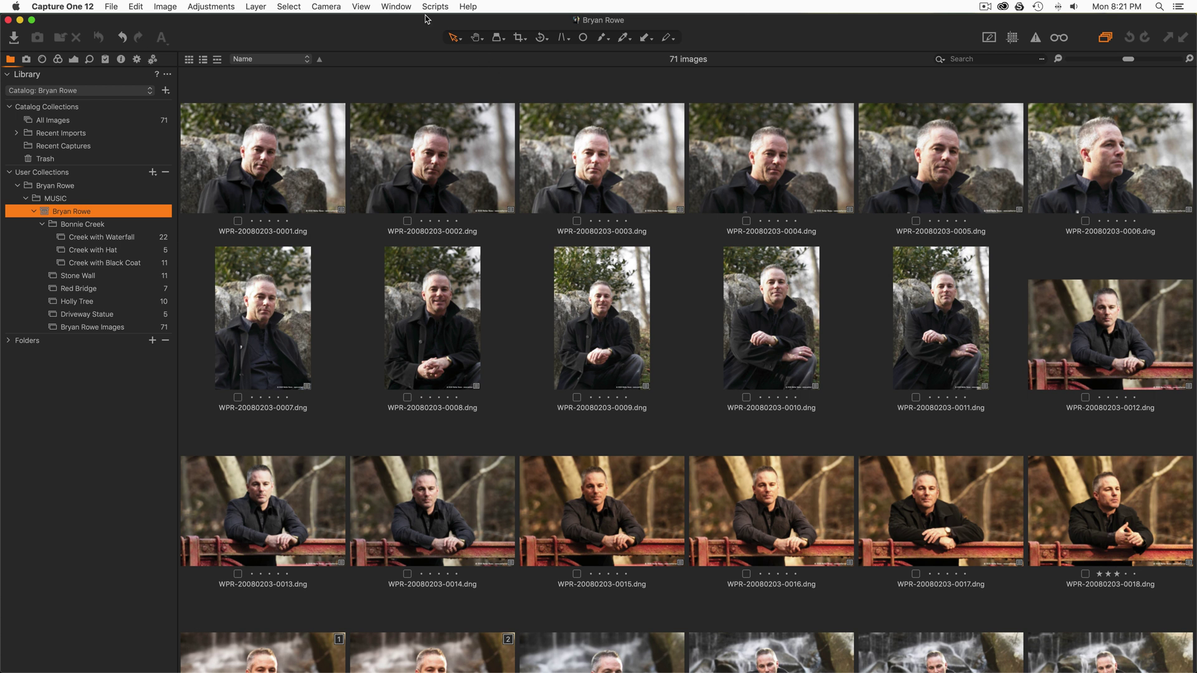
# Close the new project catalog's window.
pyautogui.click(406, 9)
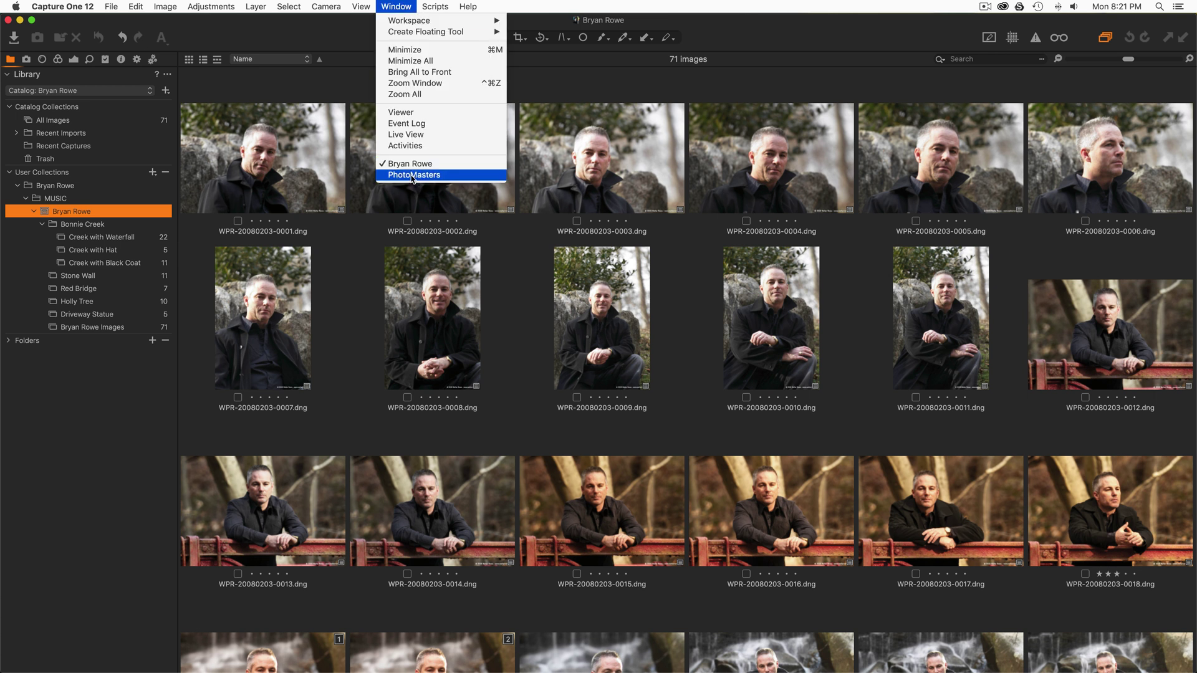
pyautogui.click(403, 8)
pyautogui.click(111, 6)
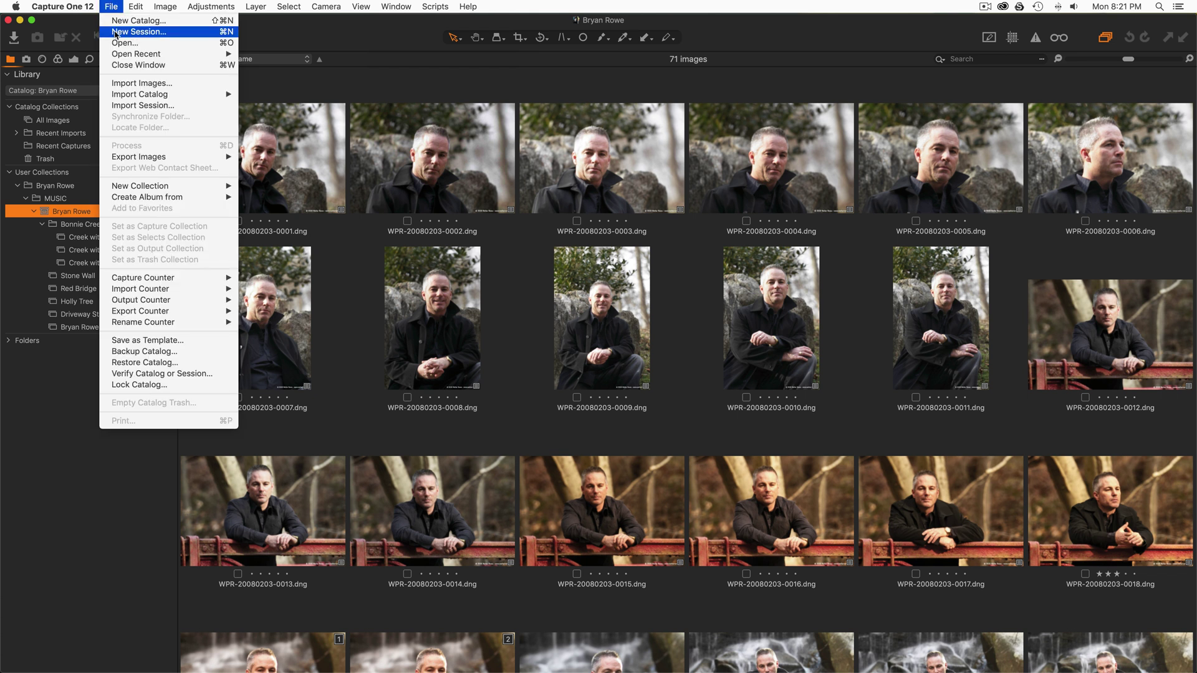
pyautogui.click(126, 66)
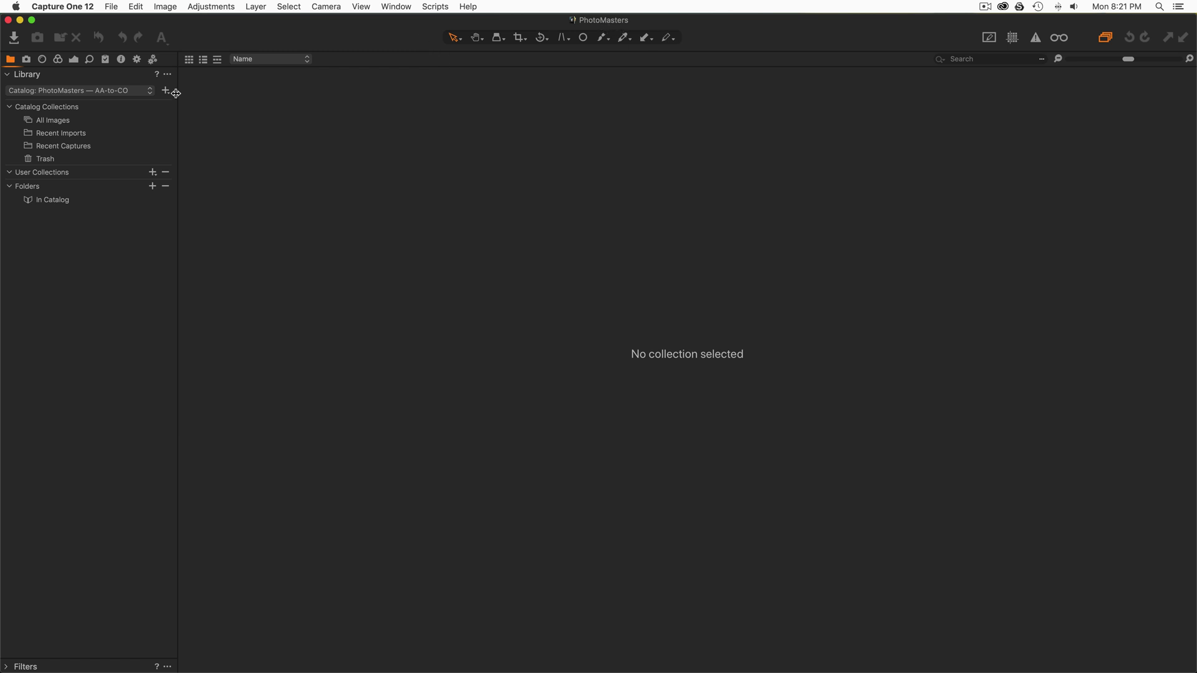
# Import the project's Capture One catalog into PhotoMasters and show all 71 imported images.
pyautogui.click(111, 7)
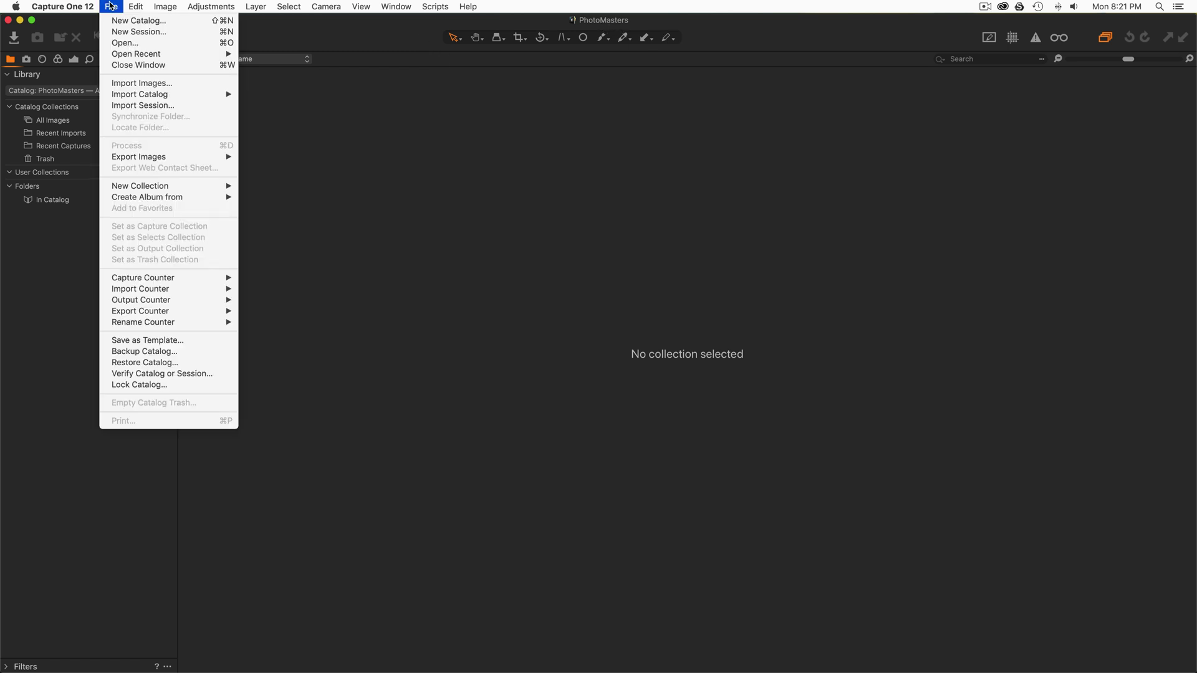
pyautogui.moveTo(124, 97)
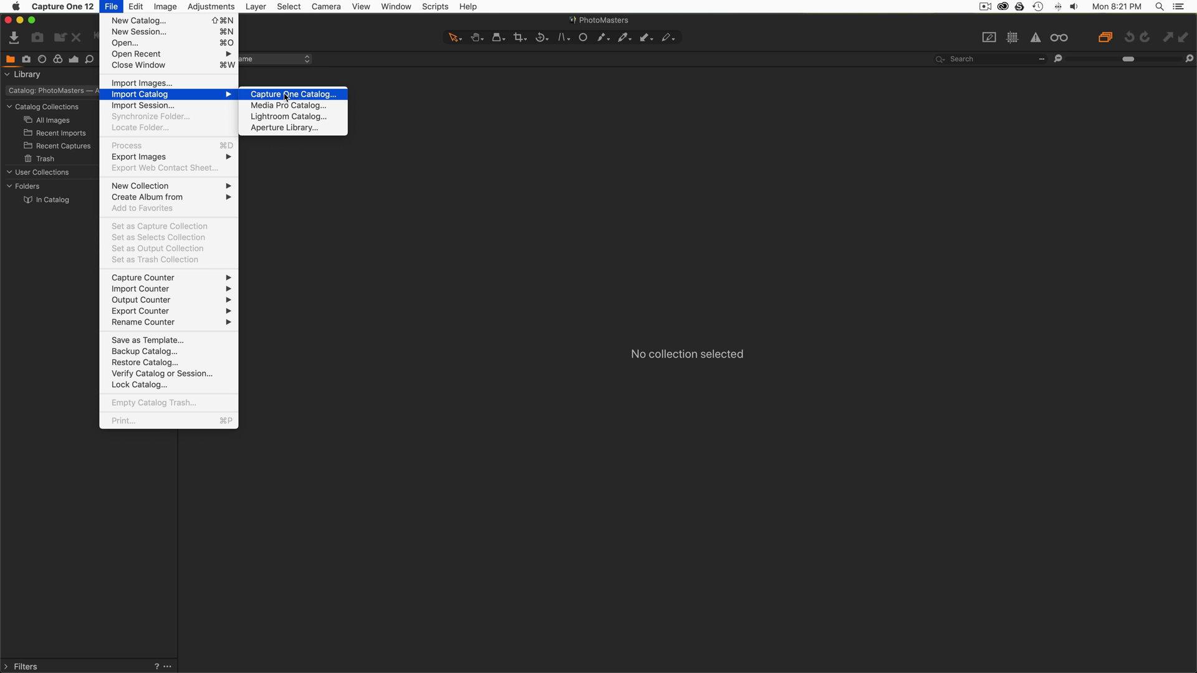
pyautogui.click(287, 97)
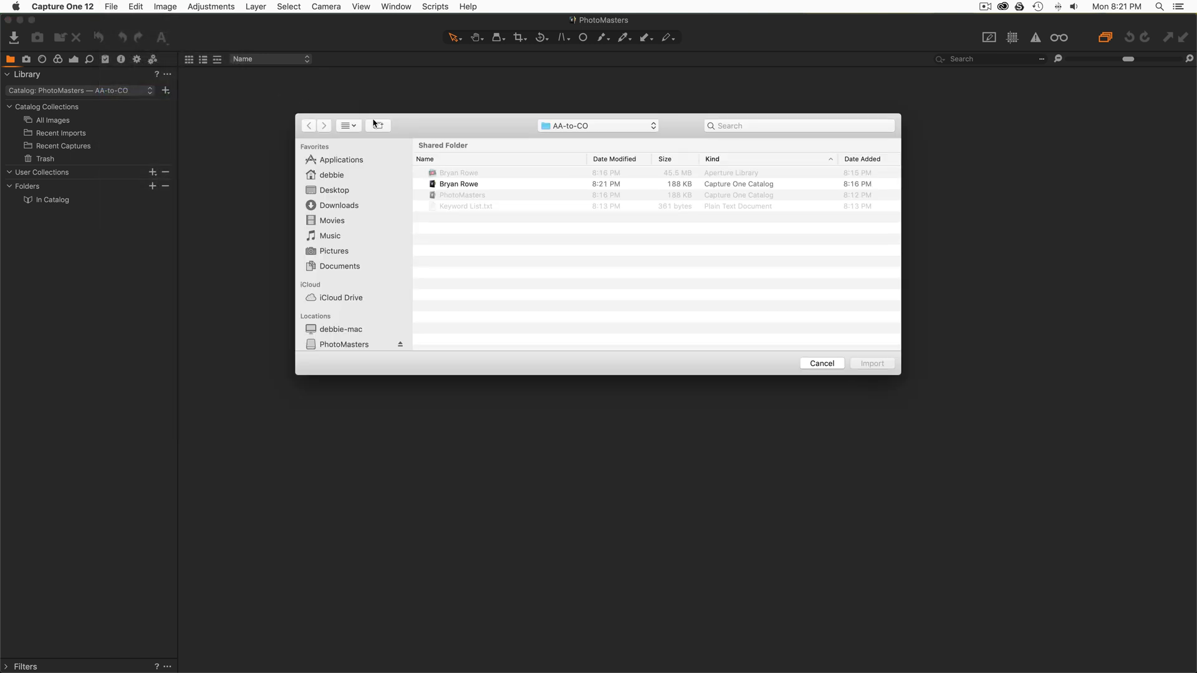
pyautogui.click(479, 186)
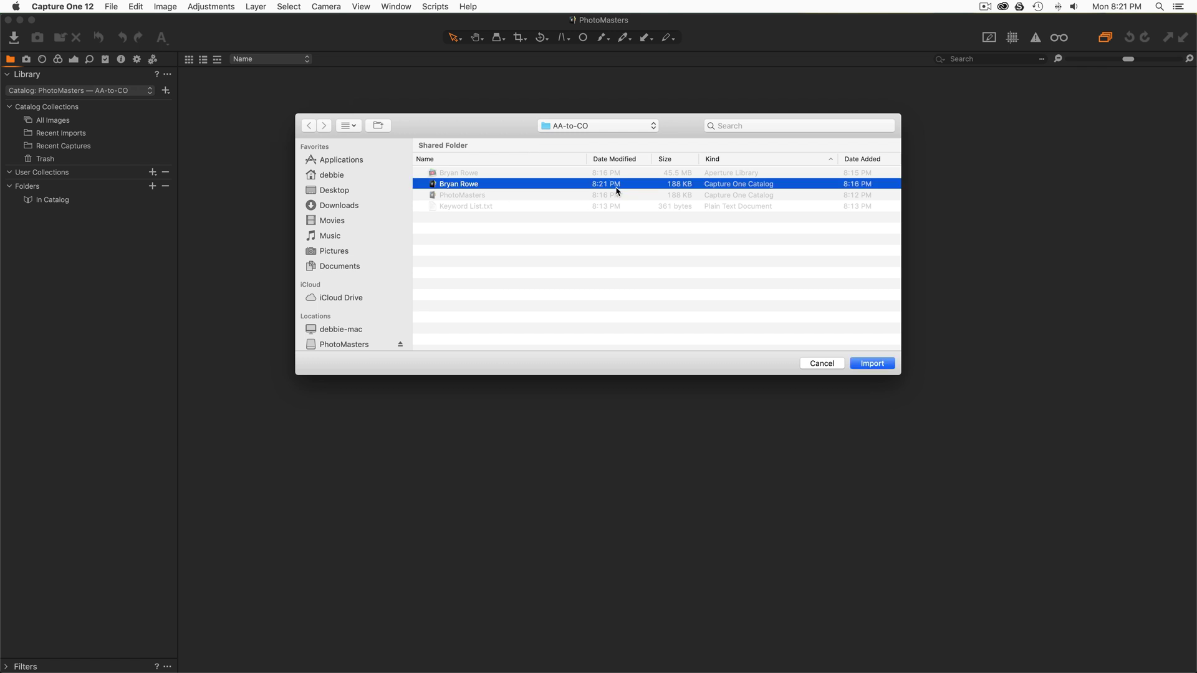
pyautogui.click(870, 363)
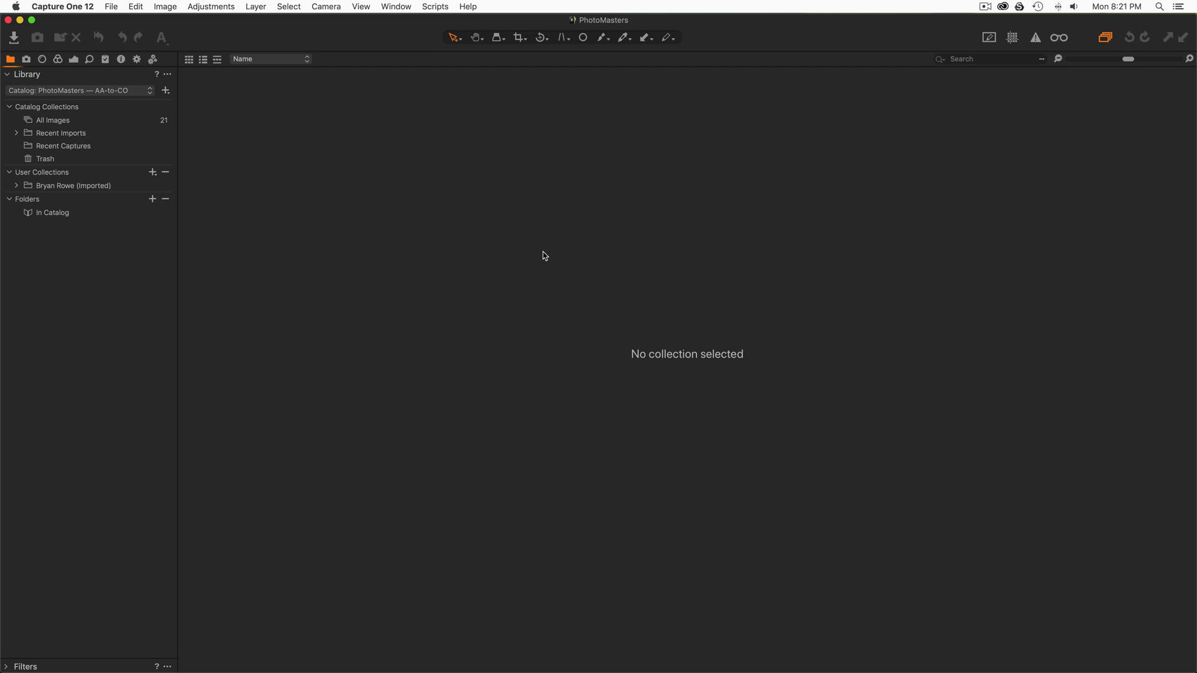
pyautogui.click(103, 122)
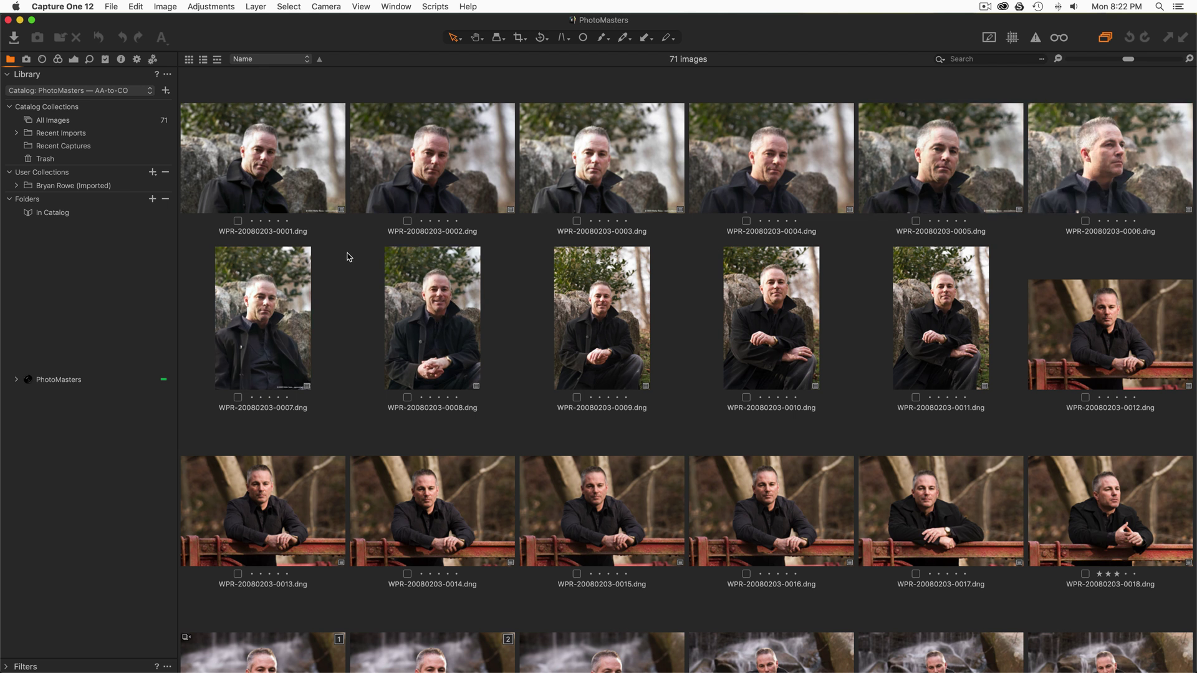
pyautogui.press('super+Tab')
pyautogui.press('super+Tab')
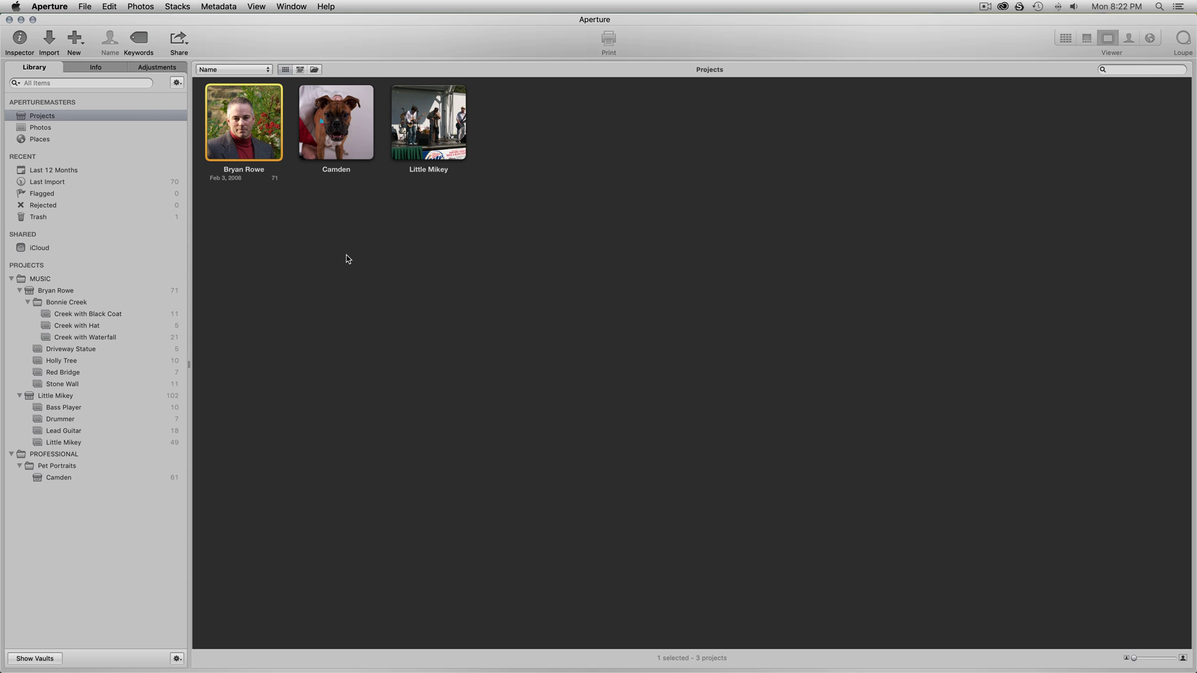
# Collapse the other projects and export the PROFESSIONAL folder as a new PROFESSIONAL library.
pyautogui.click(19, 291)
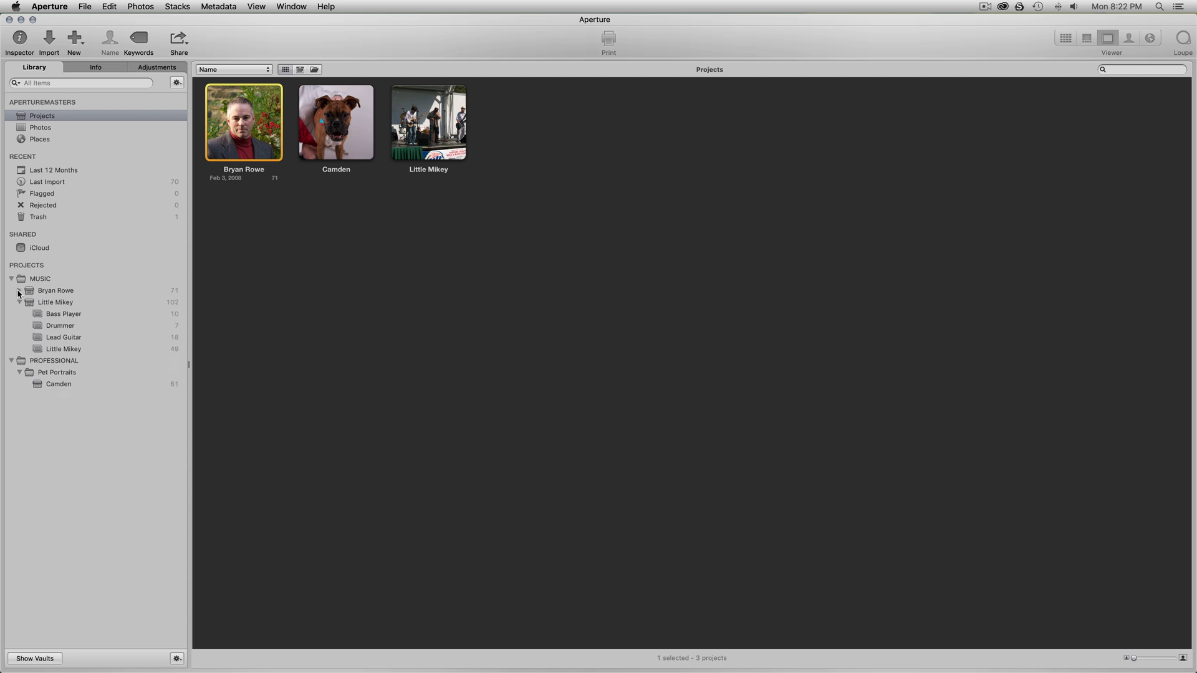
pyautogui.click(20, 303)
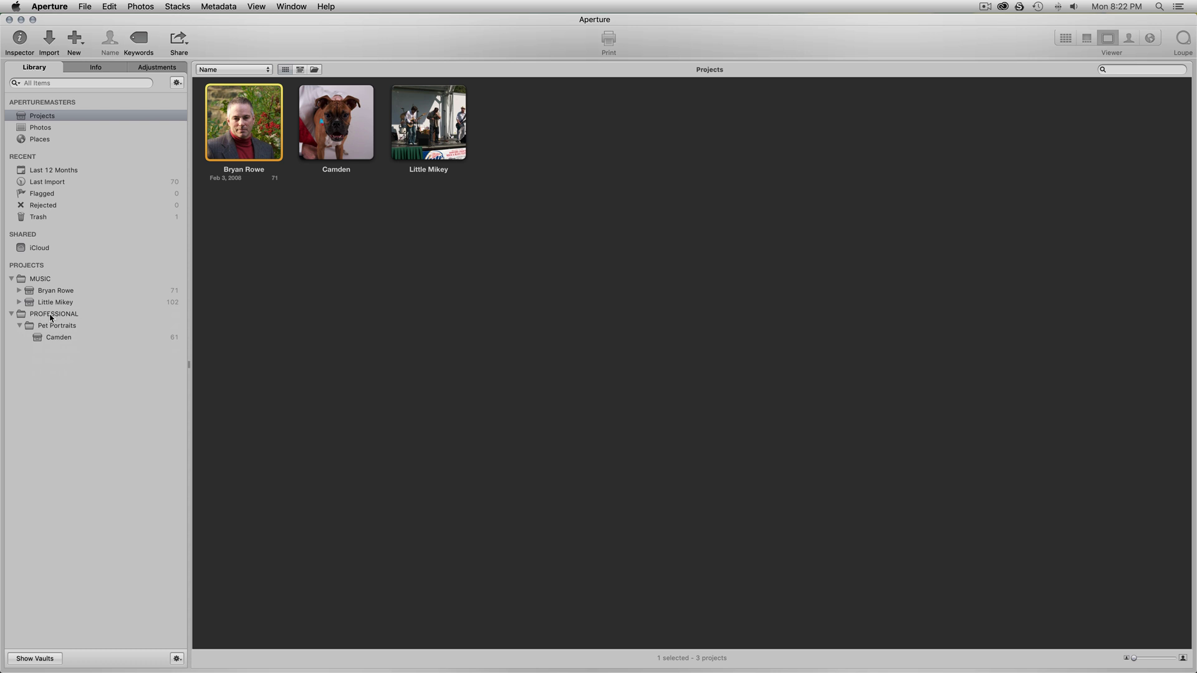
pyautogui.rightClick(52, 318)
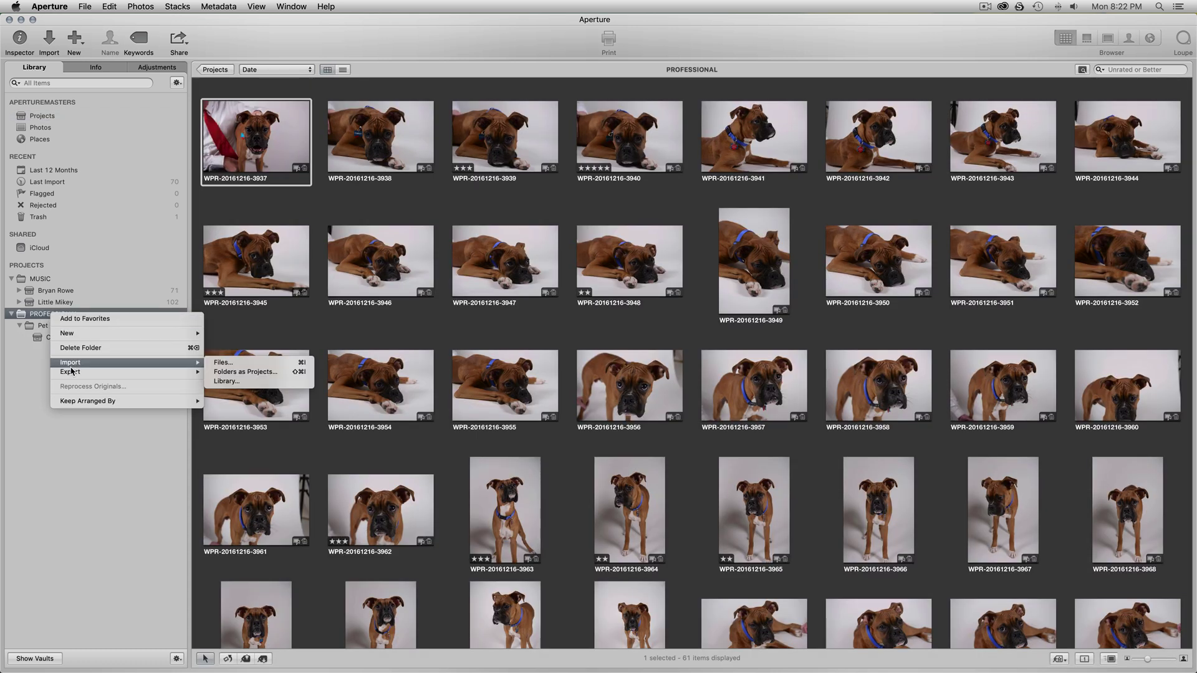
pyautogui.moveTo(75, 372)
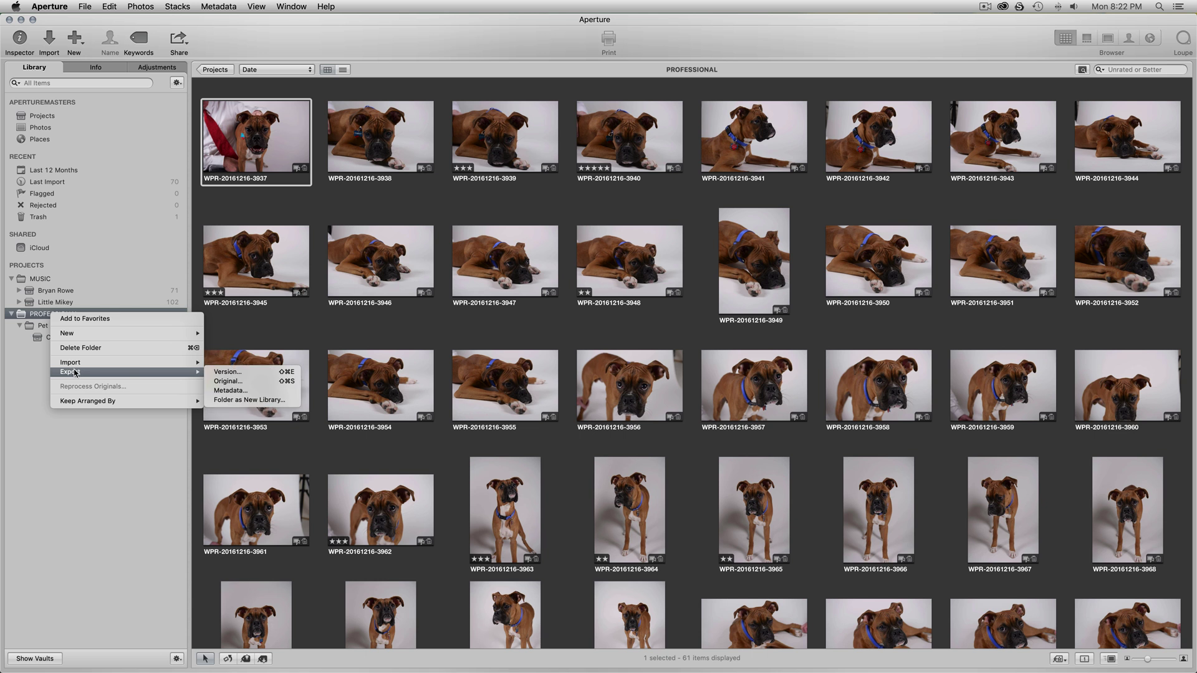
pyautogui.click(240, 401)
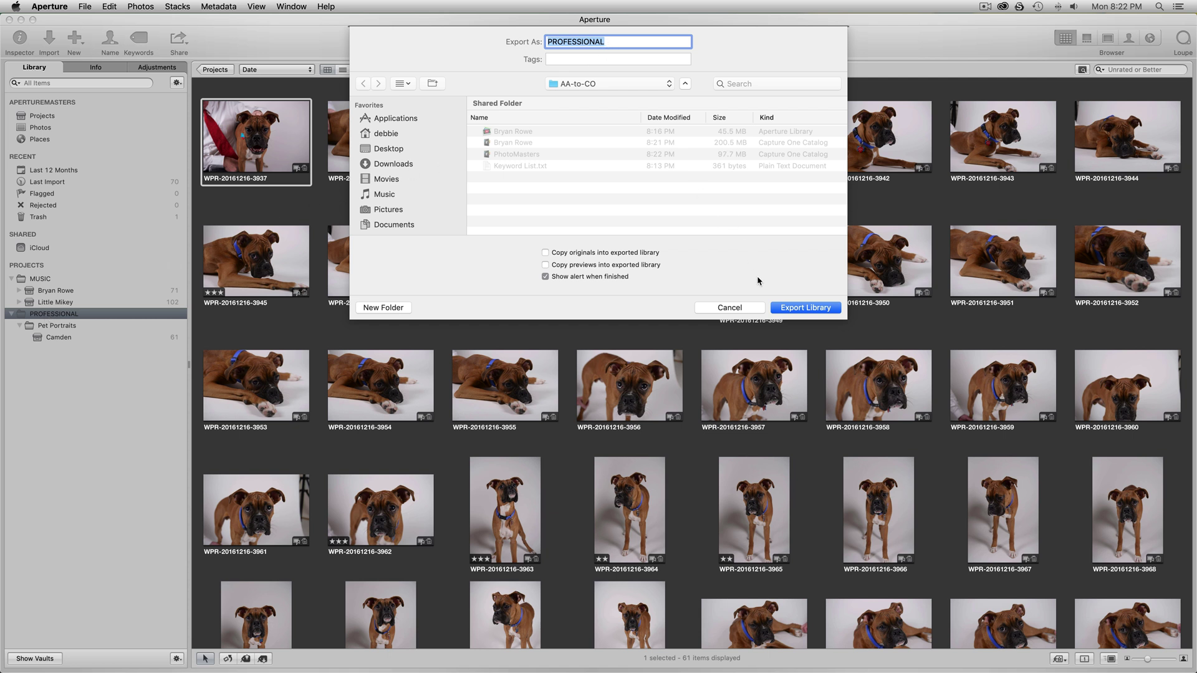
pyautogui.click(805, 308)
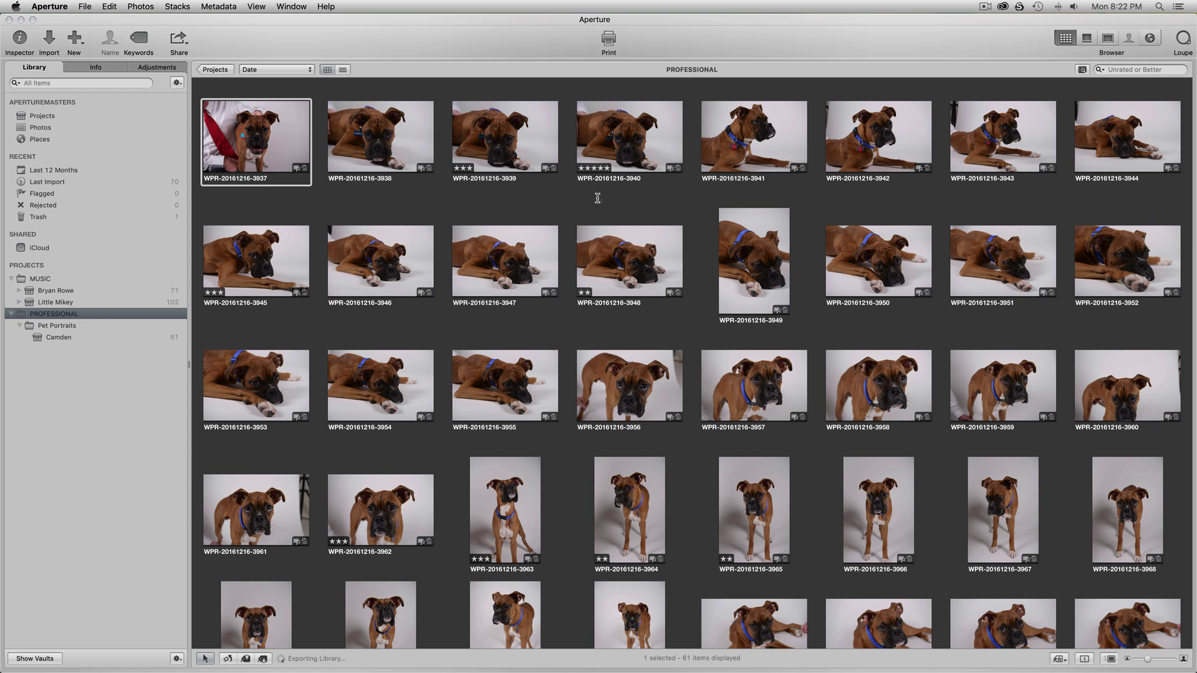
pyautogui.click(690, 229)
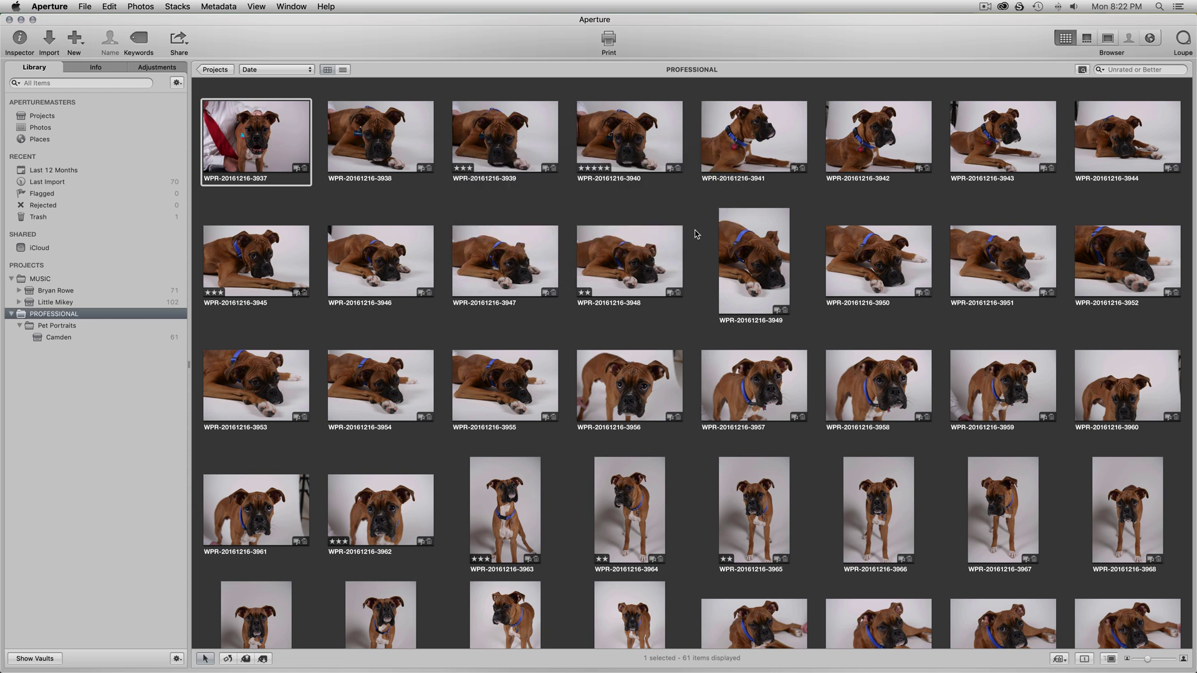
pyautogui.press('super+Tab')
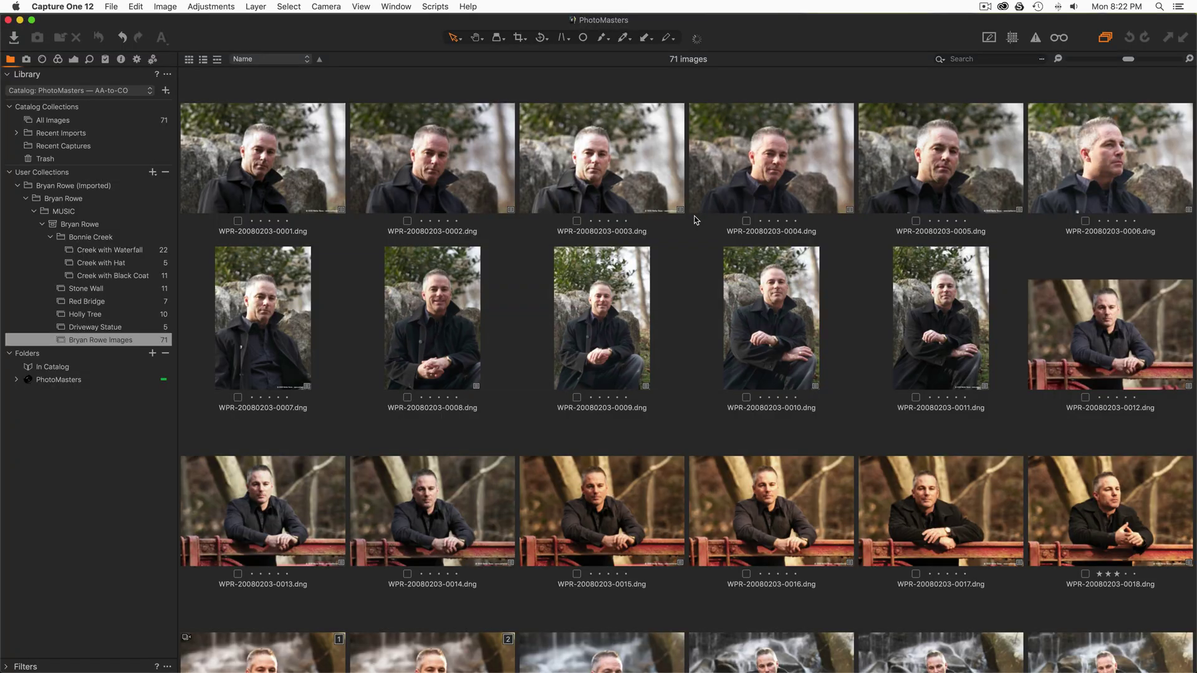
# Create a new blank catalog named PROFESSIONAL in the AA-to-CO folder.
pyautogui.click(112, 6)
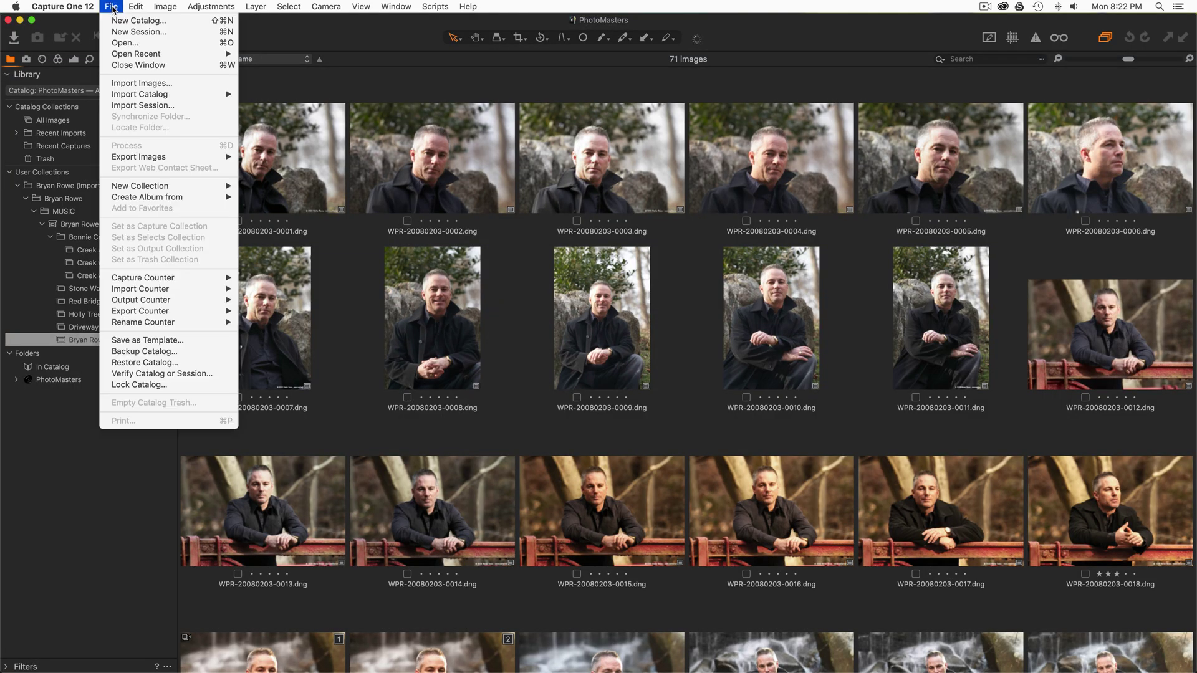
pyautogui.click(118, 22)
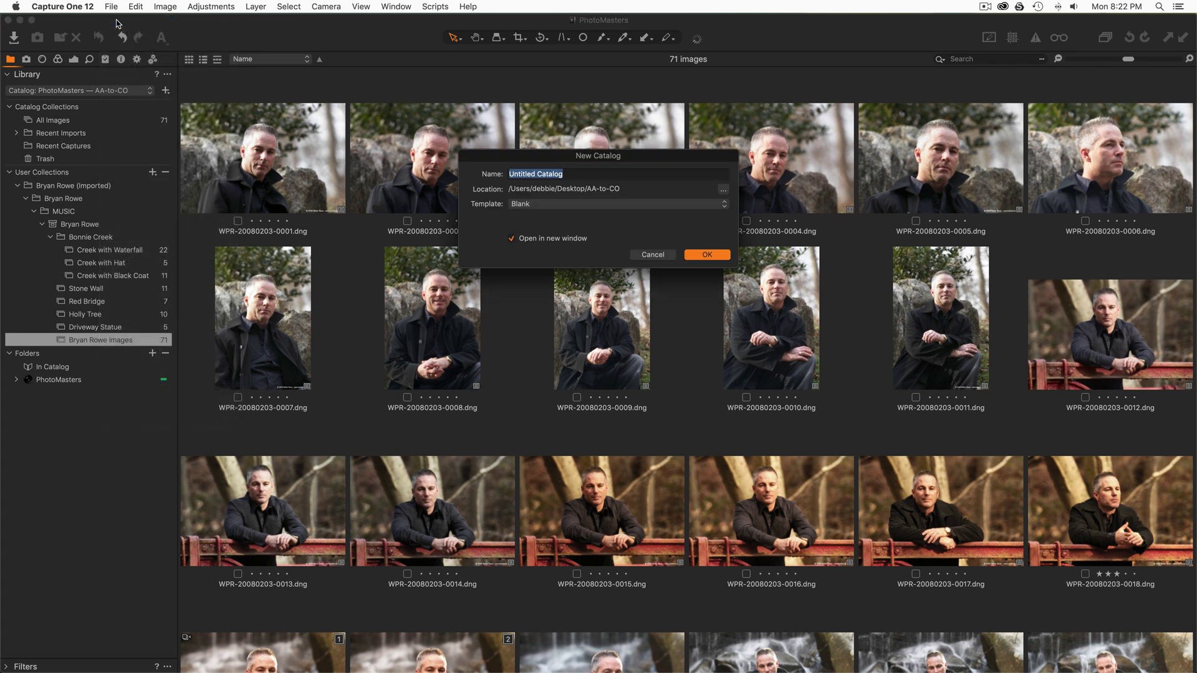
pyautogui.write('PROFESSIONAL')
pyautogui.click(702, 257)
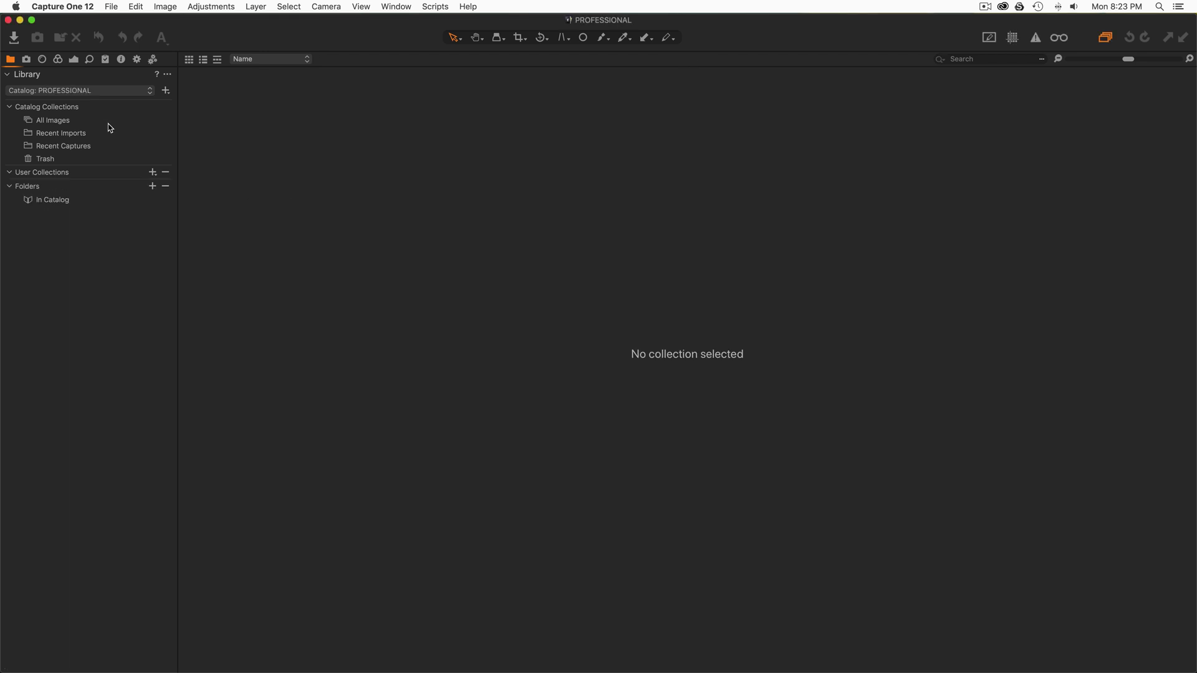
# Import the PROFESSIONAL Aperture library into the catalog, bringing in 61 images.
pyautogui.click(112, 8)
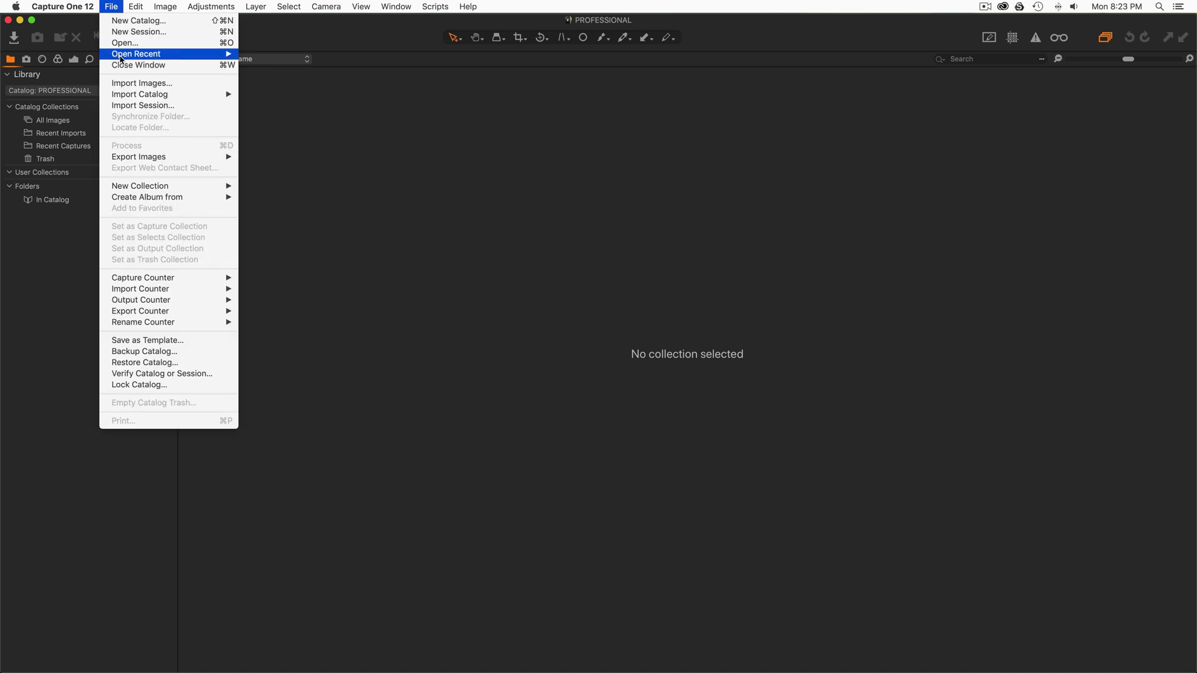
pyautogui.moveTo(128, 95)
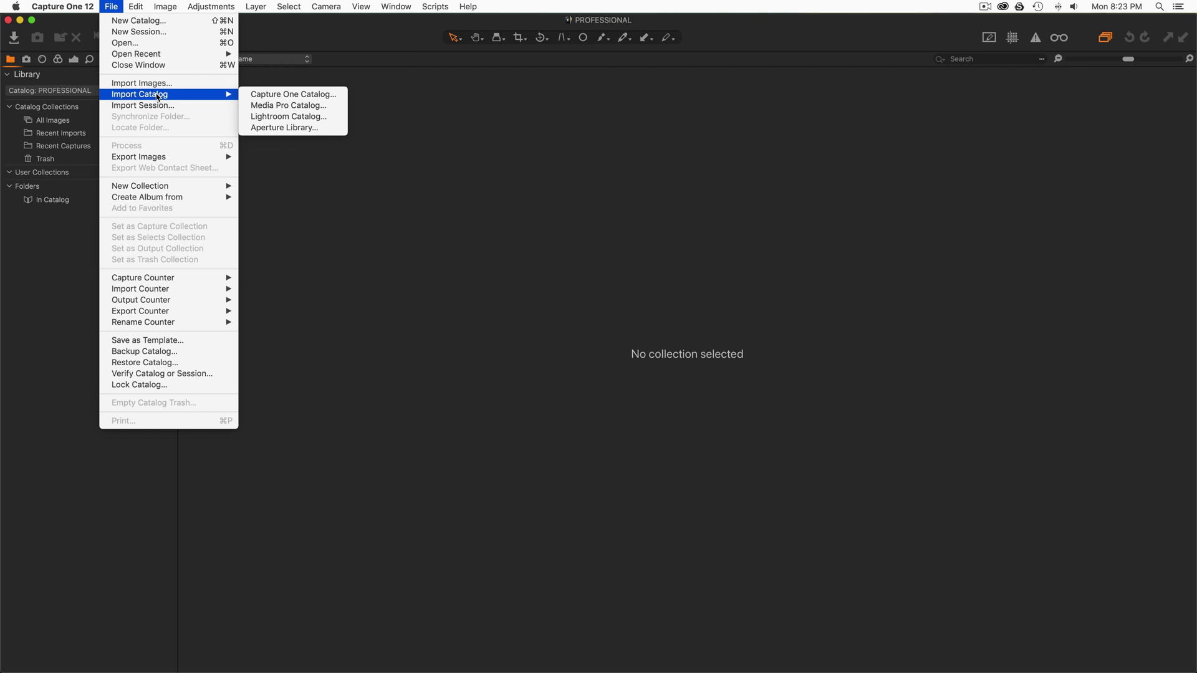
pyautogui.click(284, 128)
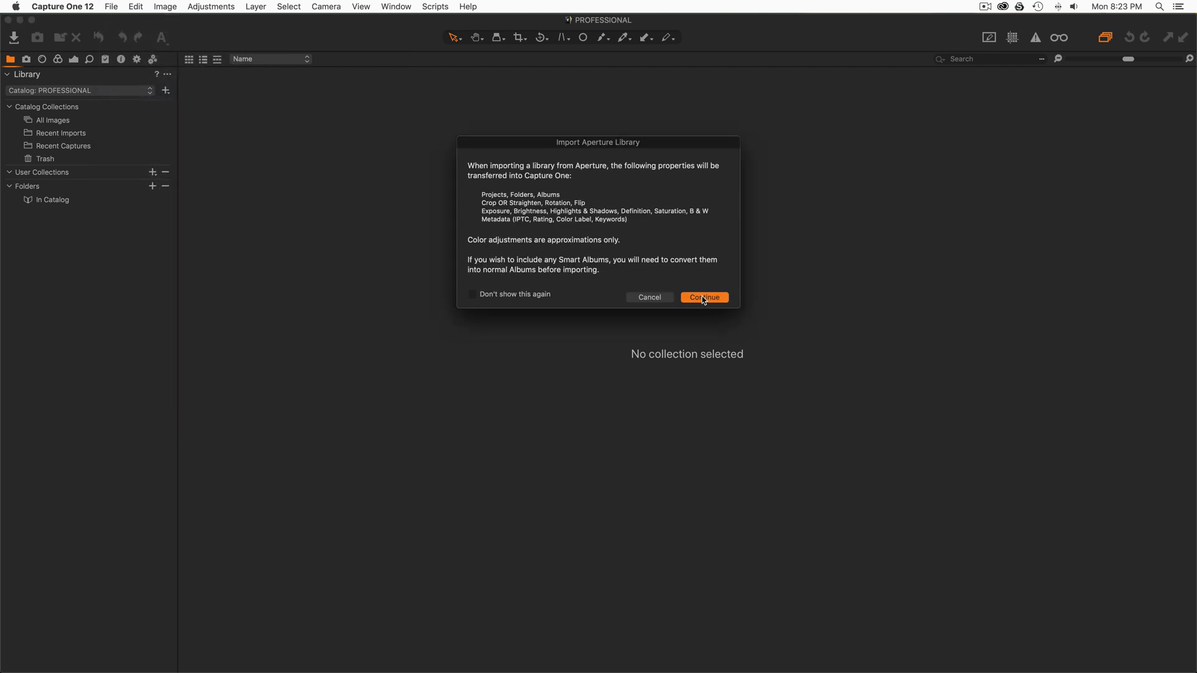
pyautogui.click(703, 298)
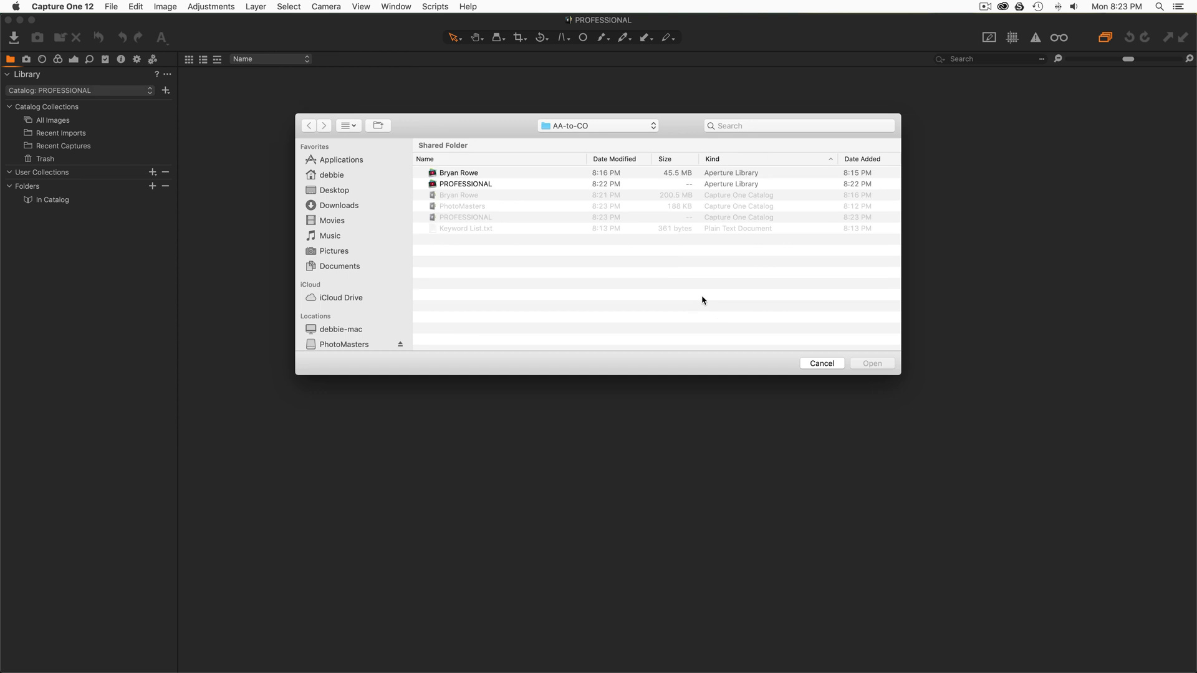
pyautogui.click(468, 185)
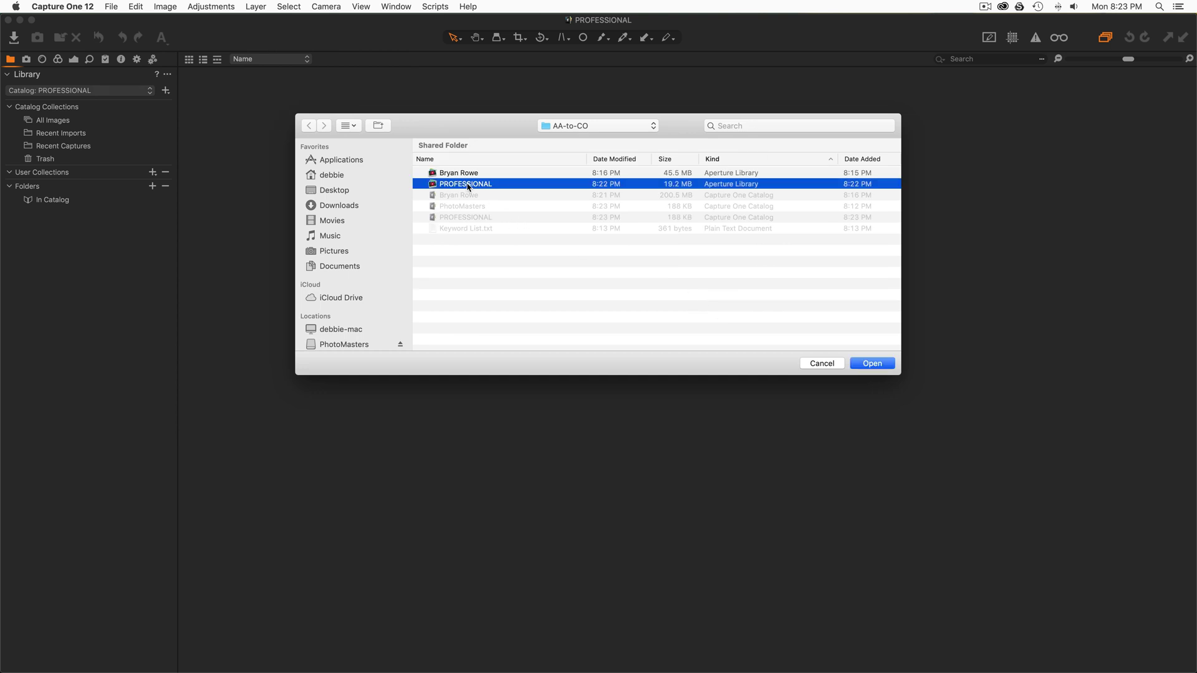
pyautogui.click(872, 363)
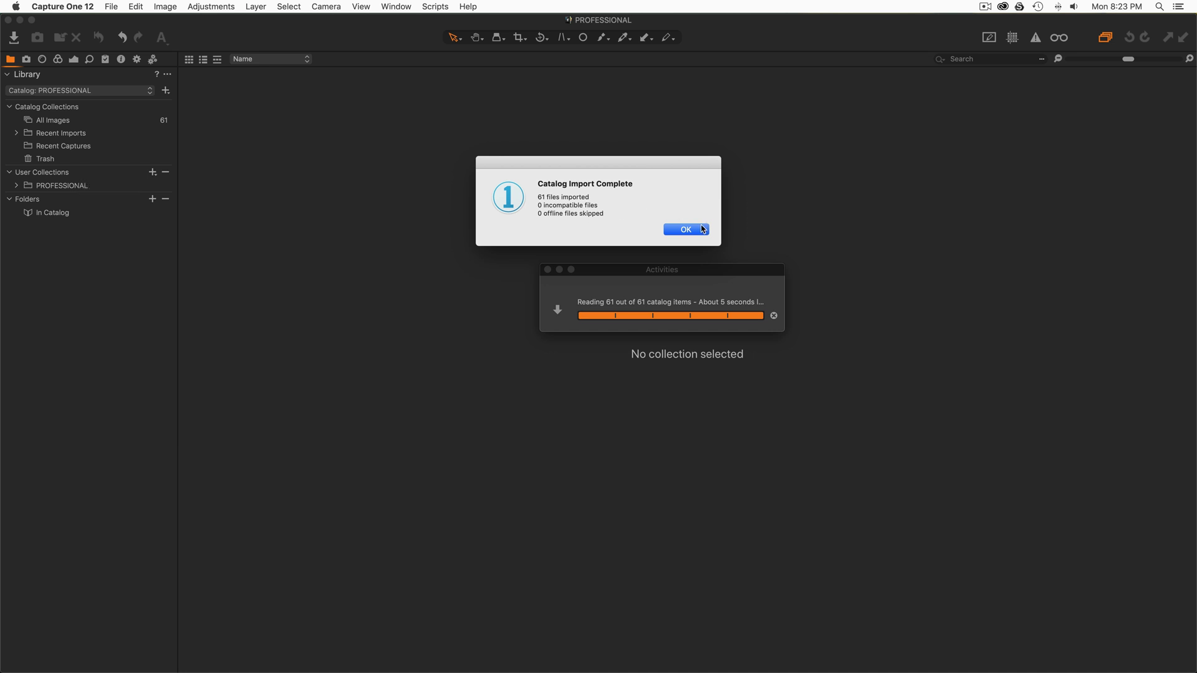
pyautogui.click(687, 230)
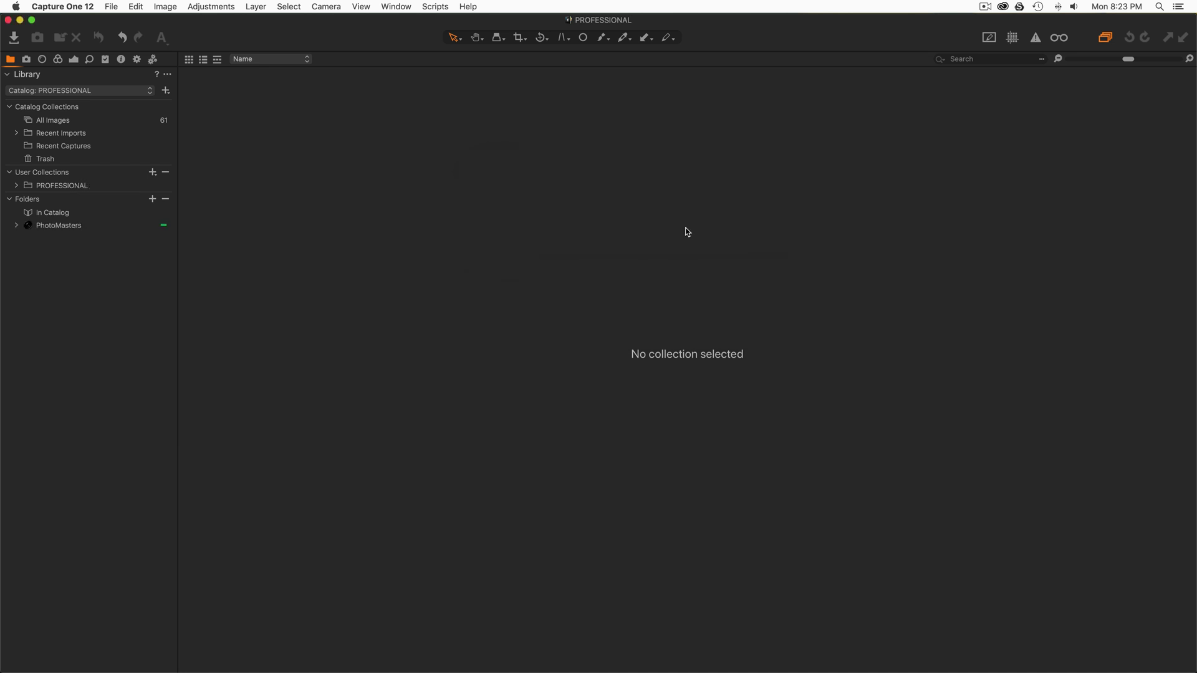
# Expand the folders down to Pet Portraits and the PROFESSIONAL collections down to Camden Images.
pyautogui.click(16, 226)
pyautogui.click(24, 239)
pyautogui.click(34, 250)
pyautogui.click(41, 265)
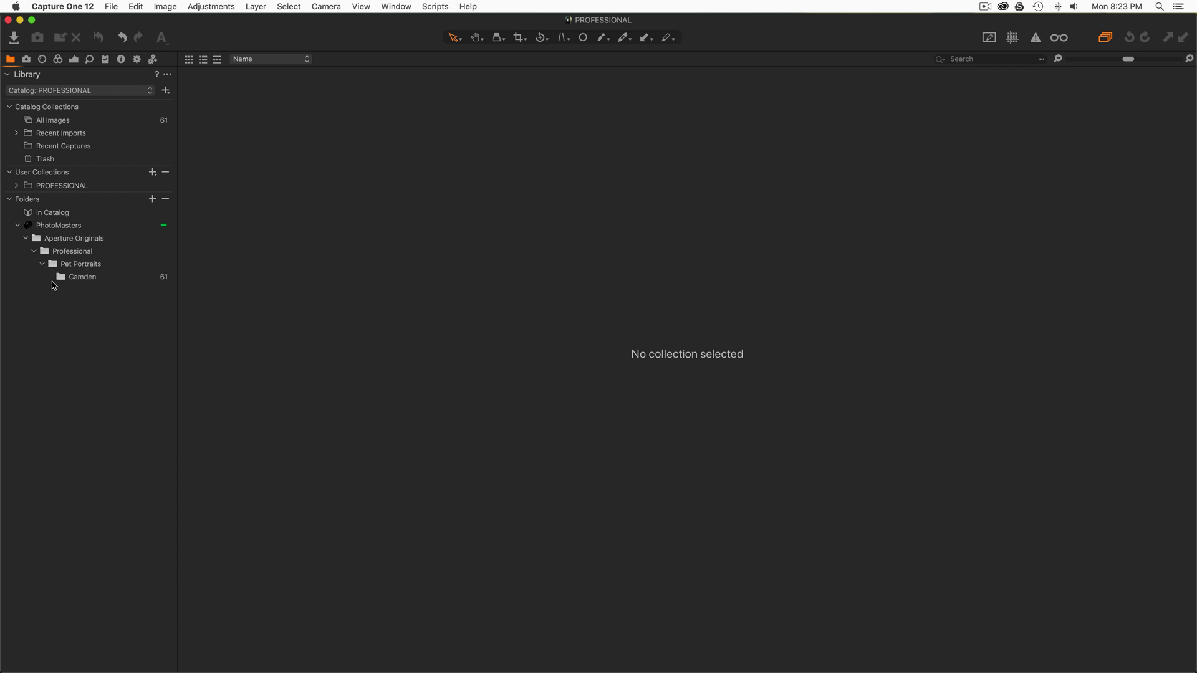
pyautogui.click(16, 186)
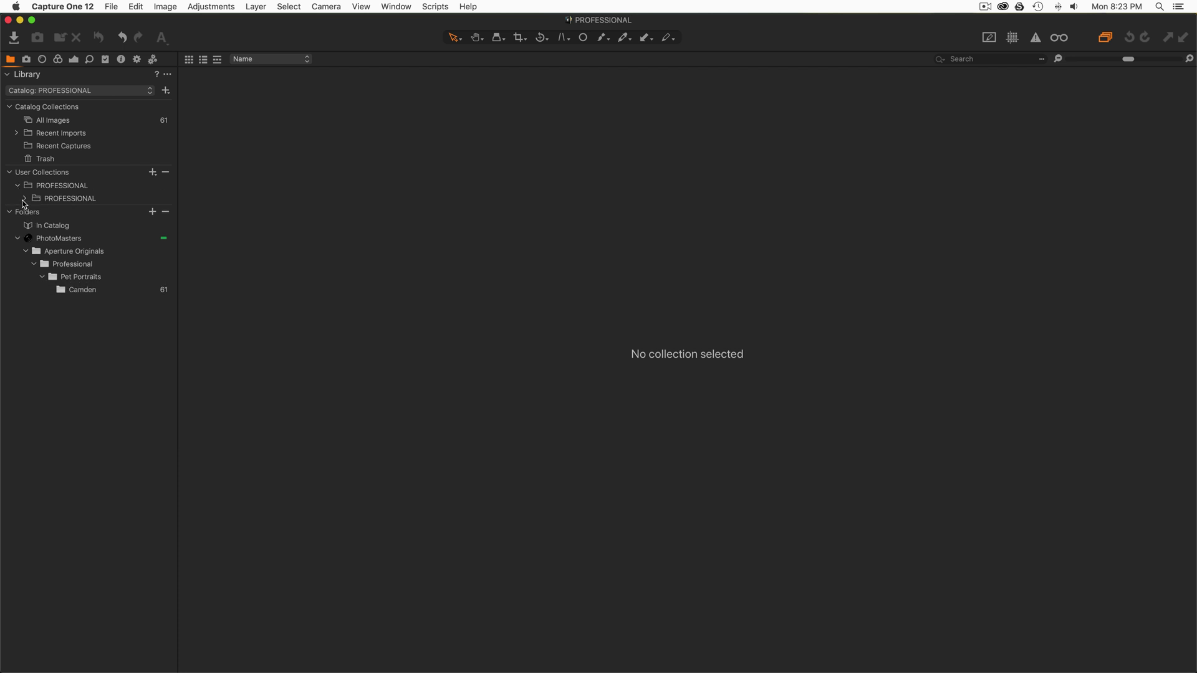
pyautogui.click(25, 199)
pyautogui.click(34, 211)
pyautogui.click(42, 224)
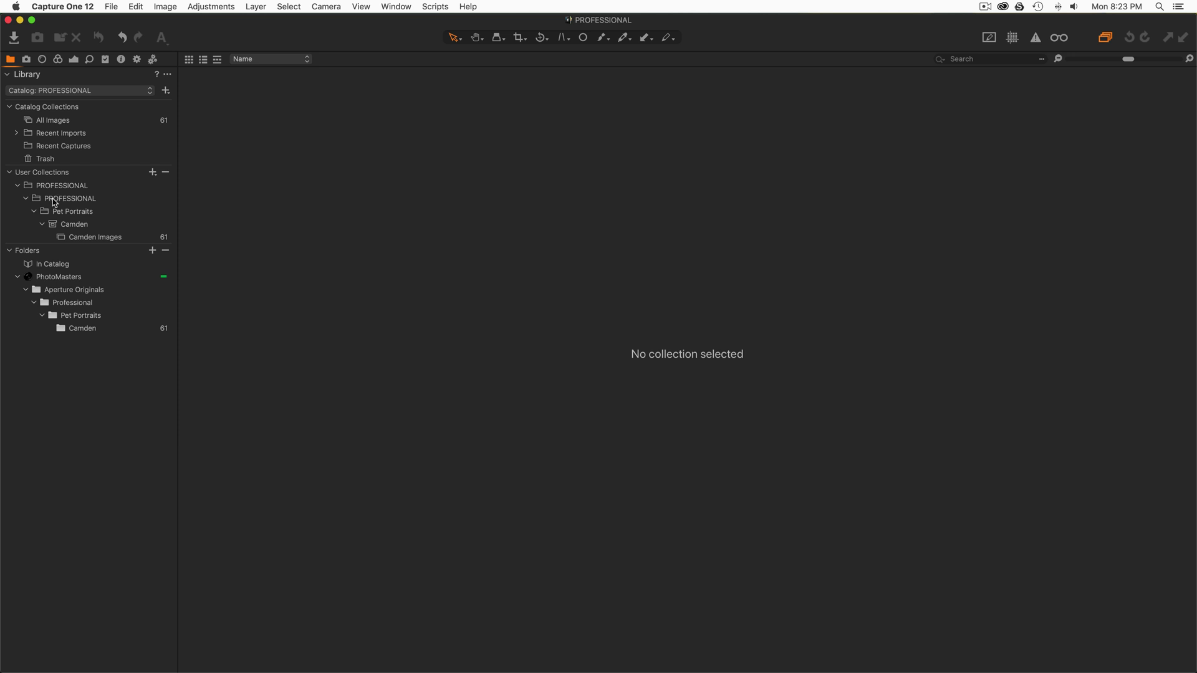
# Move the nested PROFESSIONAL collection up to User Collections and expand its Pet Portraits > Camden tree.
pyautogui.moveTo(53, 201); pyautogui.dragTo(49, 183)
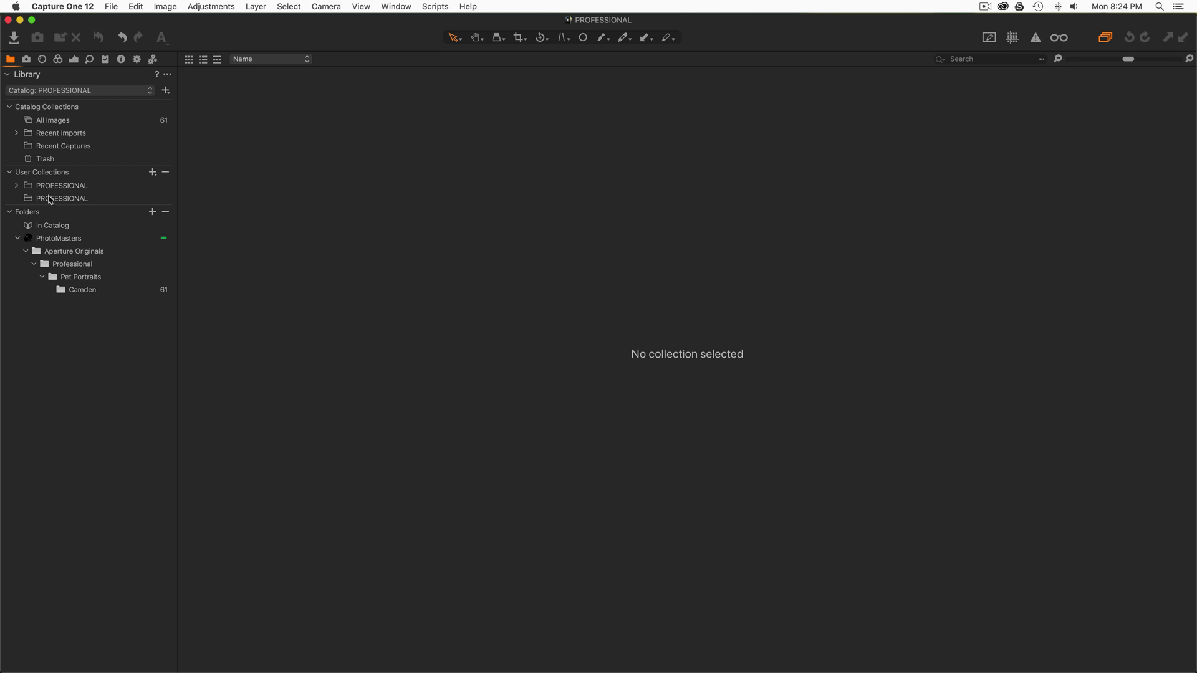
pyautogui.click(16, 186)
pyautogui.click(25, 199)
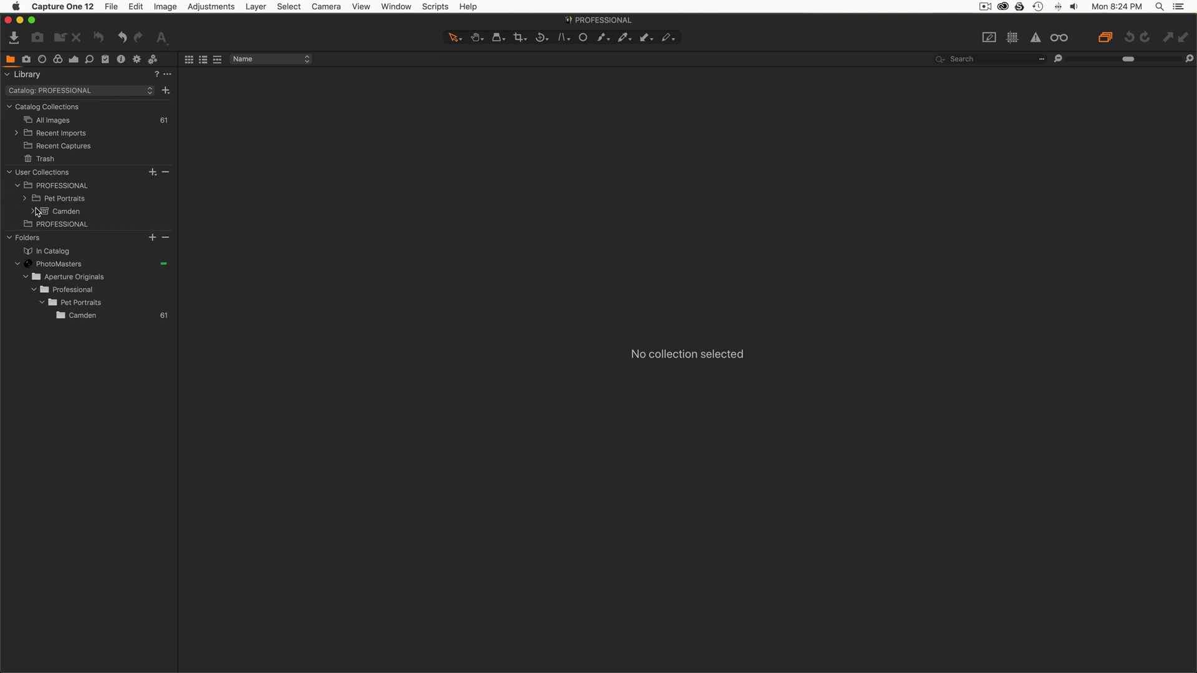
pyautogui.click(34, 212)
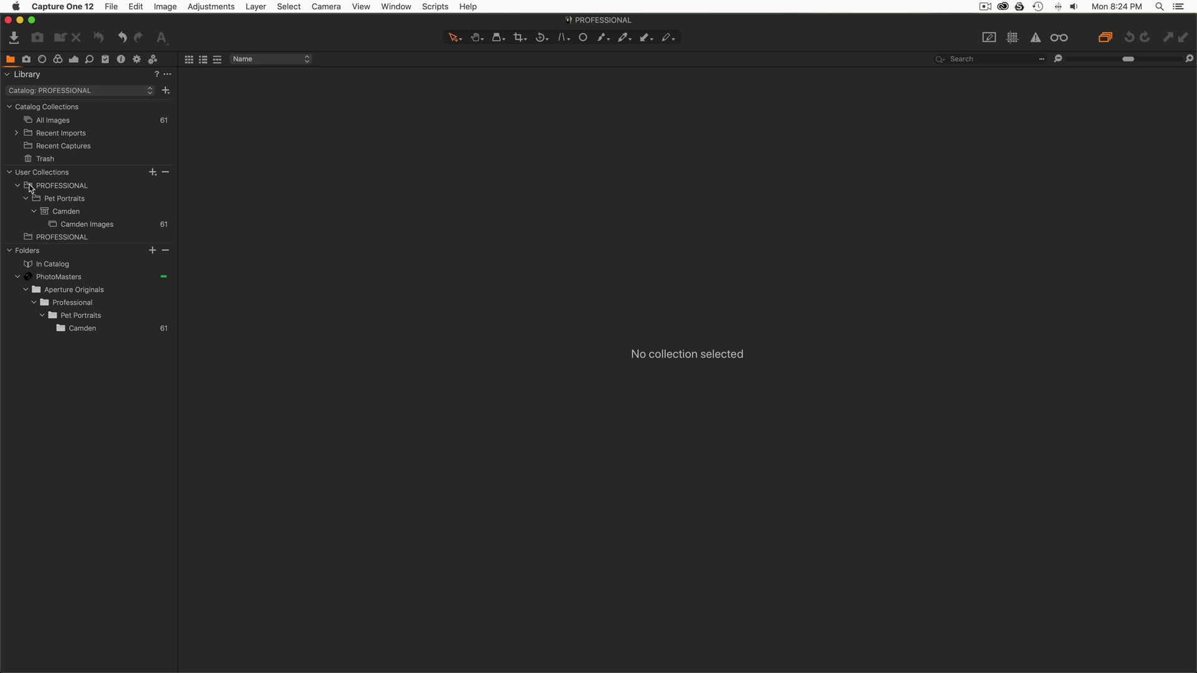
# Delete the empty duplicate PROFESSIONAL collection, then expand PROFESSIONAL > Pet Portraits > Camden > Camden Images.
pyautogui.rightClick(58, 237)
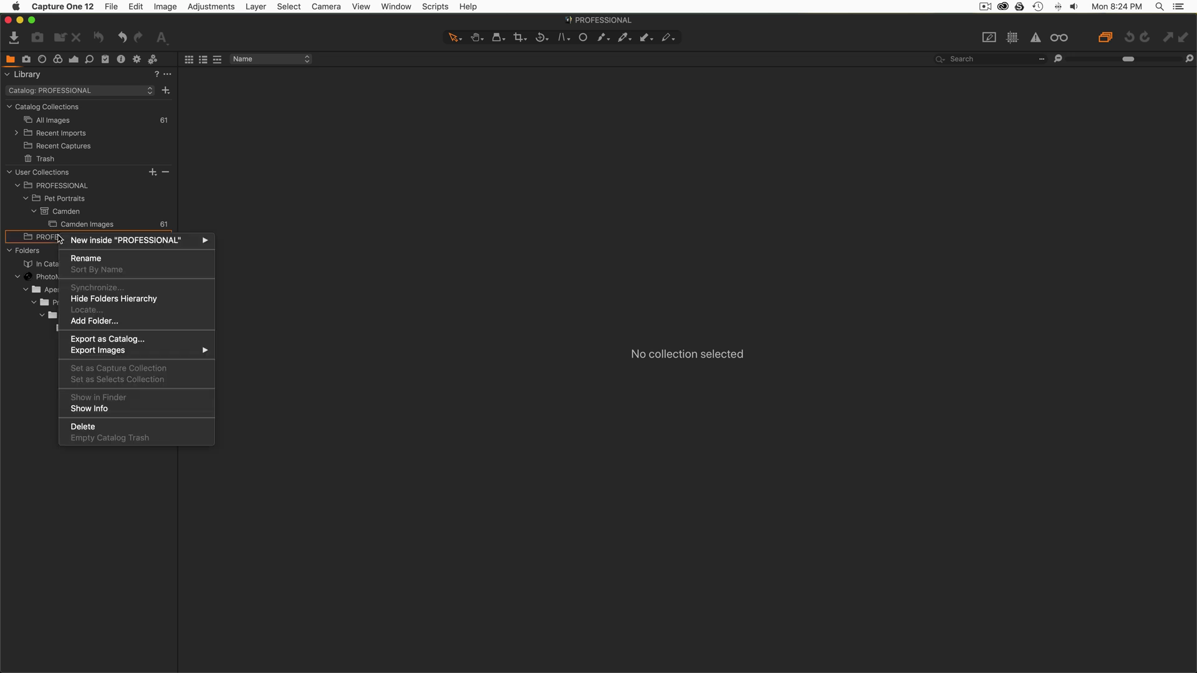
pyautogui.click(87, 426)
pyautogui.click(693, 229)
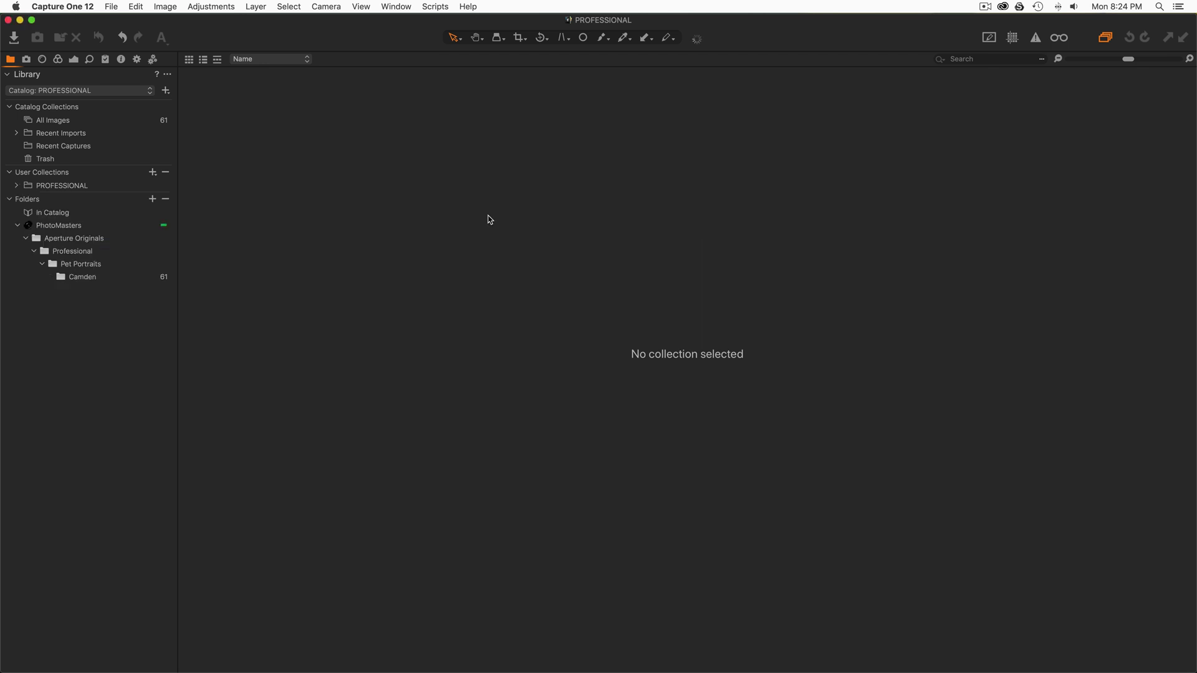
pyautogui.click(17, 186)
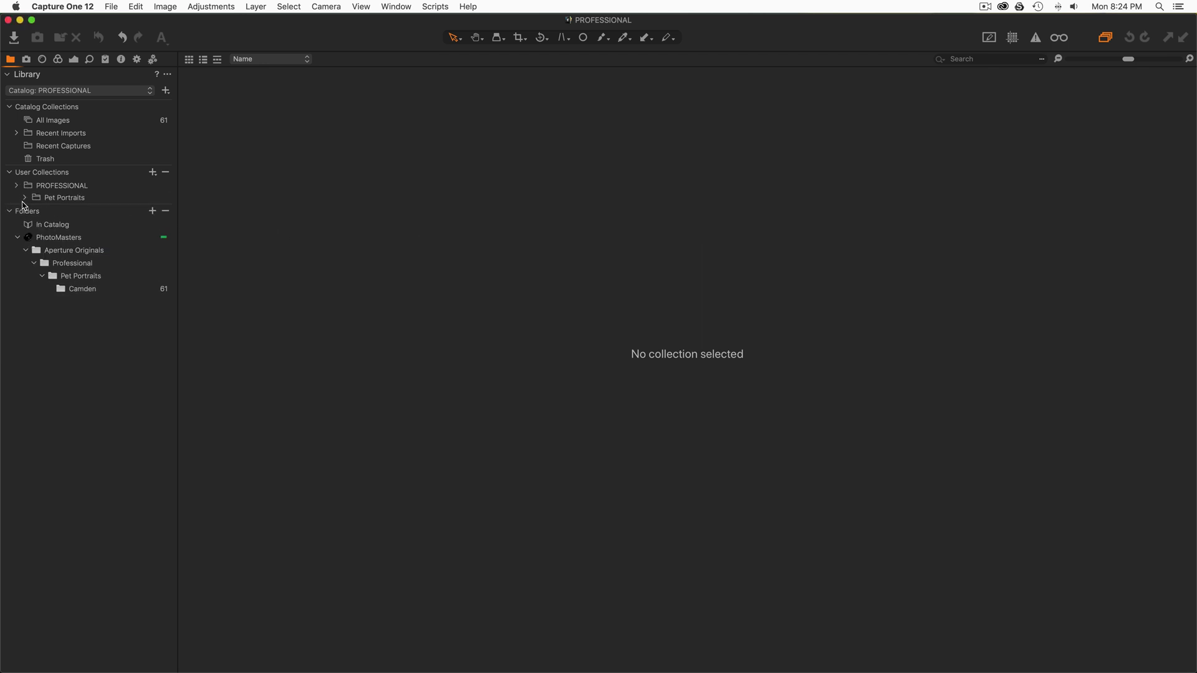
pyautogui.click(24, 198)
pyautogui.click(34, 211)
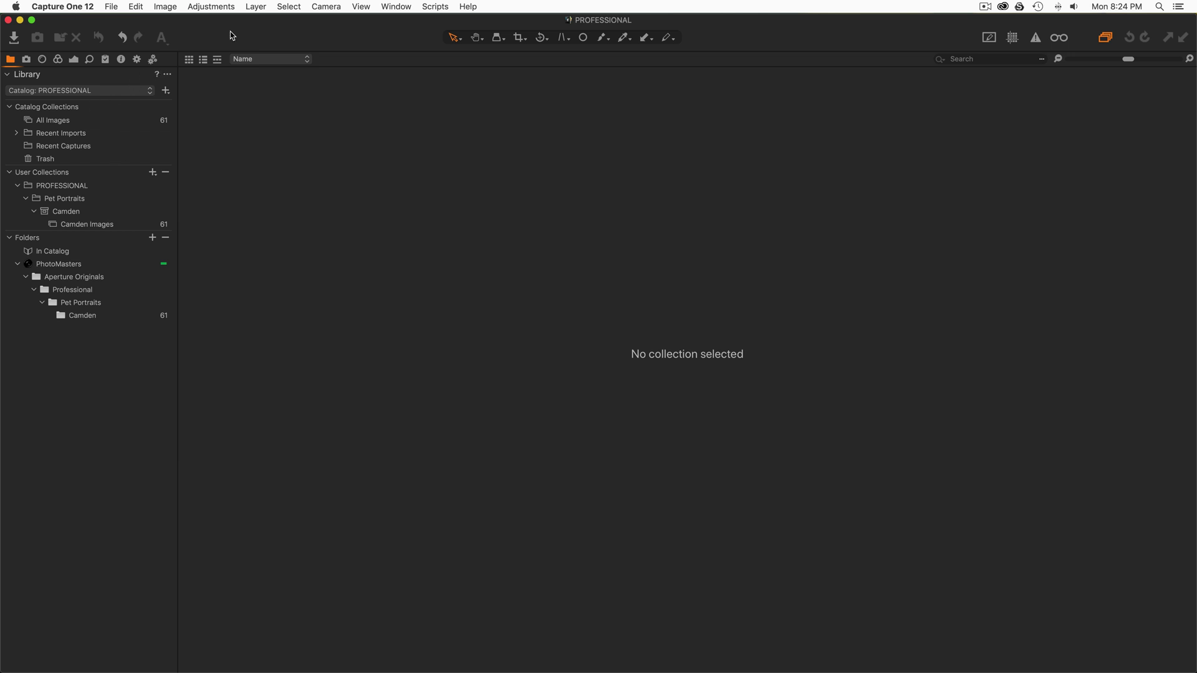
# Show all 61 images, then import the PROFESSIONAL Capture One catalog into PhotoMasters.
pyautogui.click(146, 121)
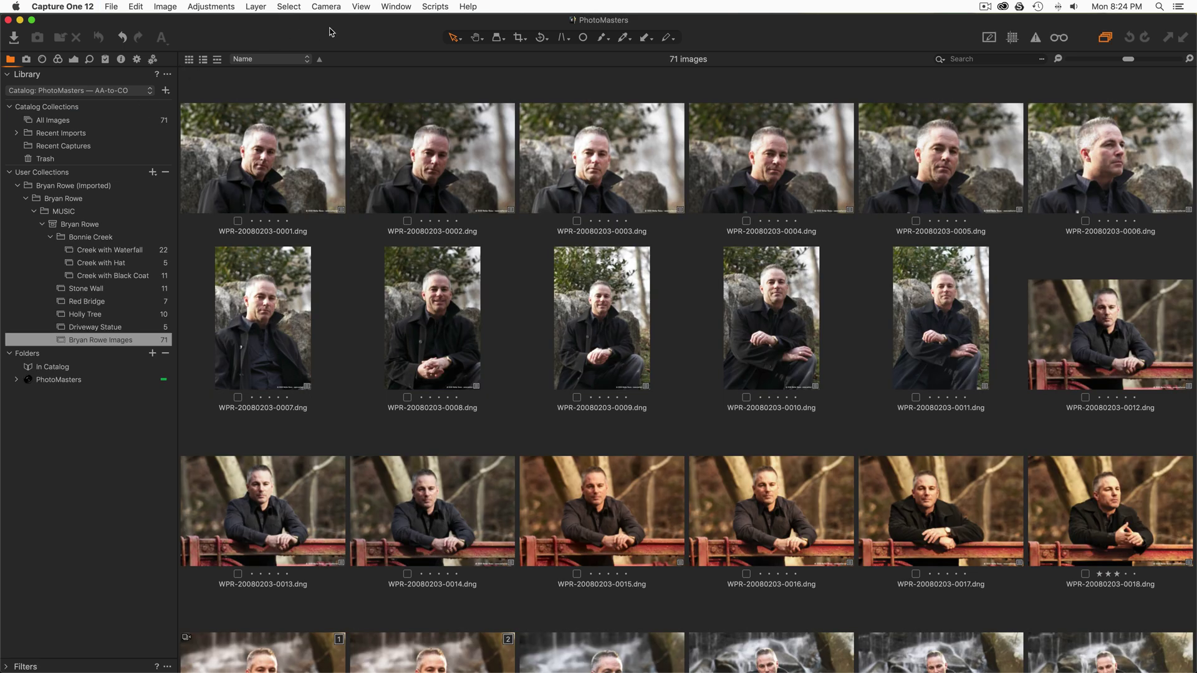
pyautogui.click(114, 7)
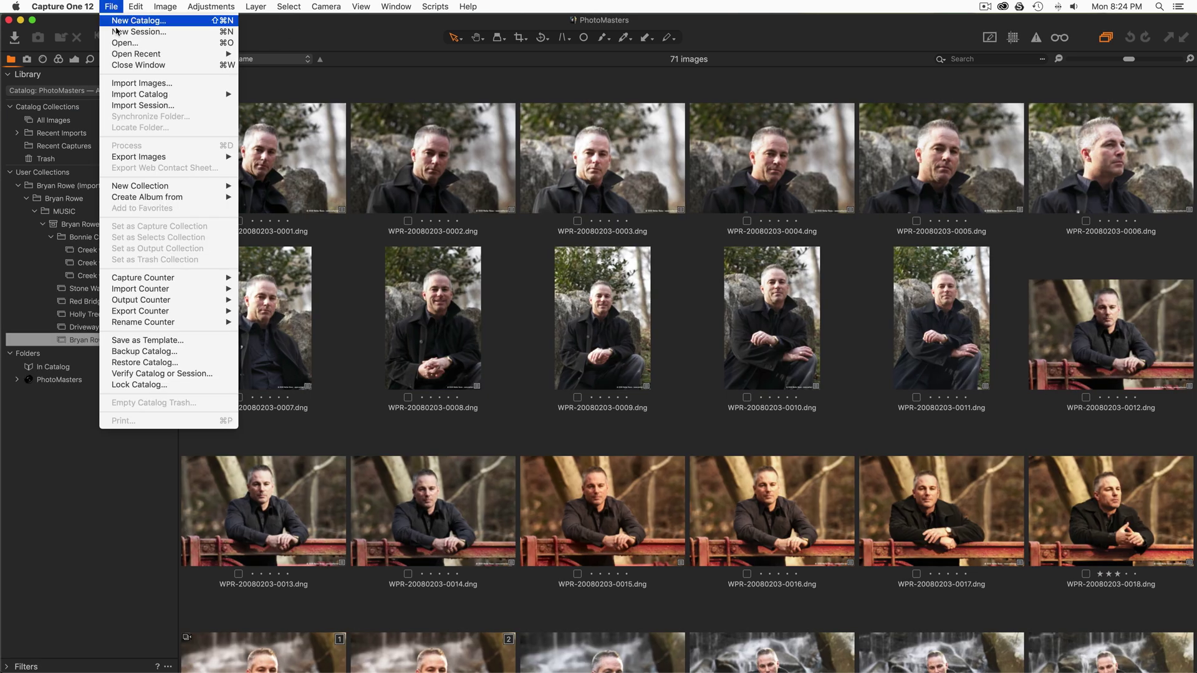
pyautogui.moveTo(122, 99)
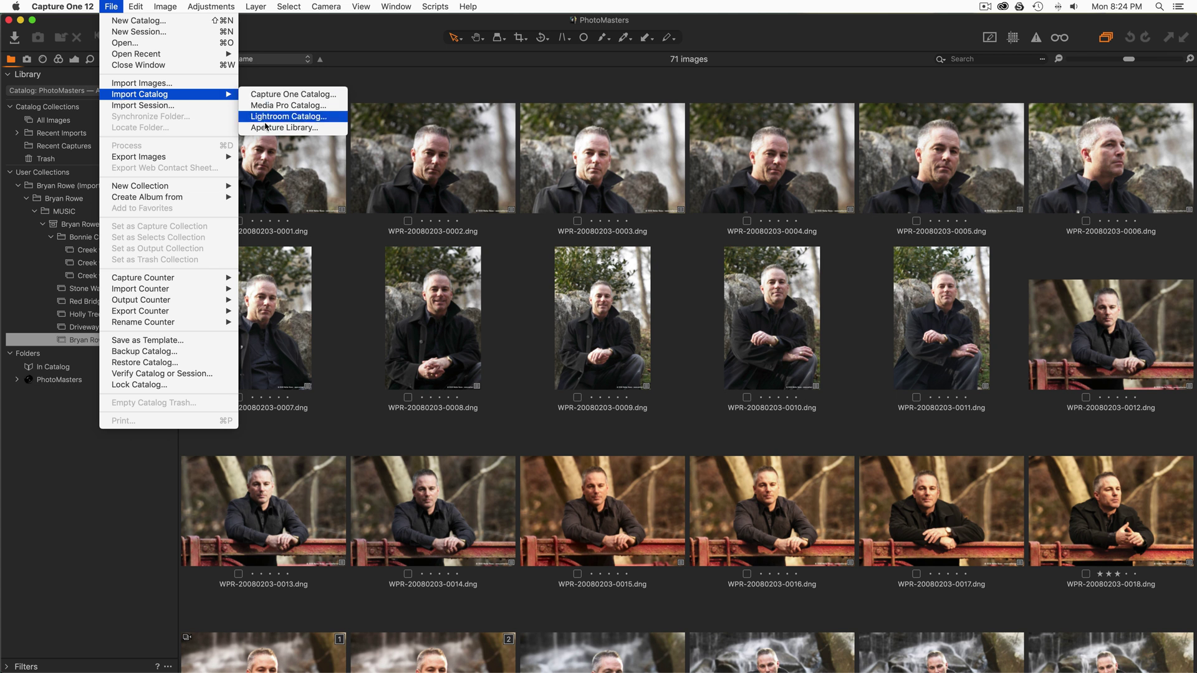
pyautogui.click(279, 95)
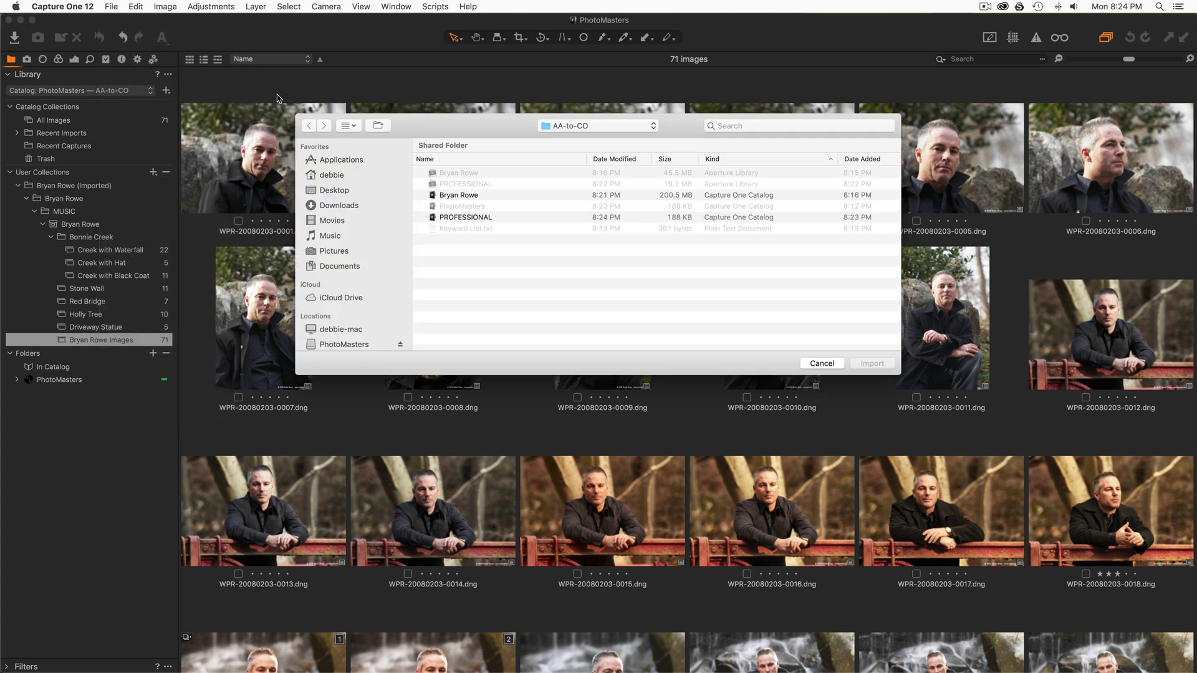
pyautogui.click(470, 218)
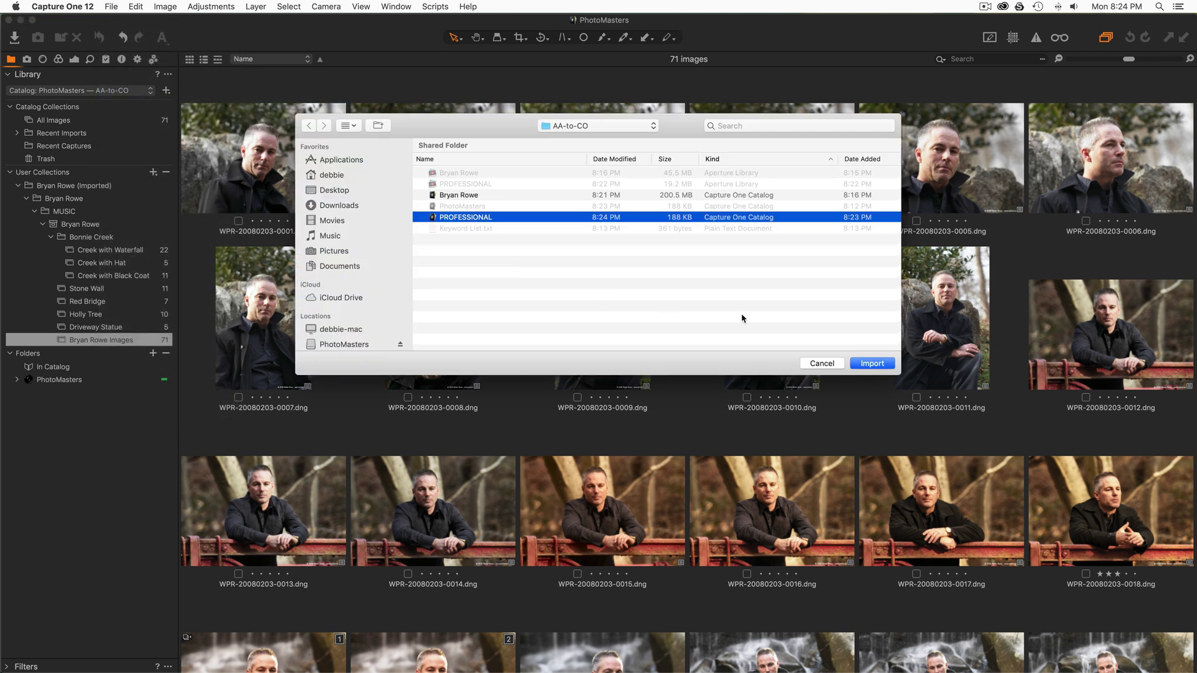
pyautogui.click(873, 364)
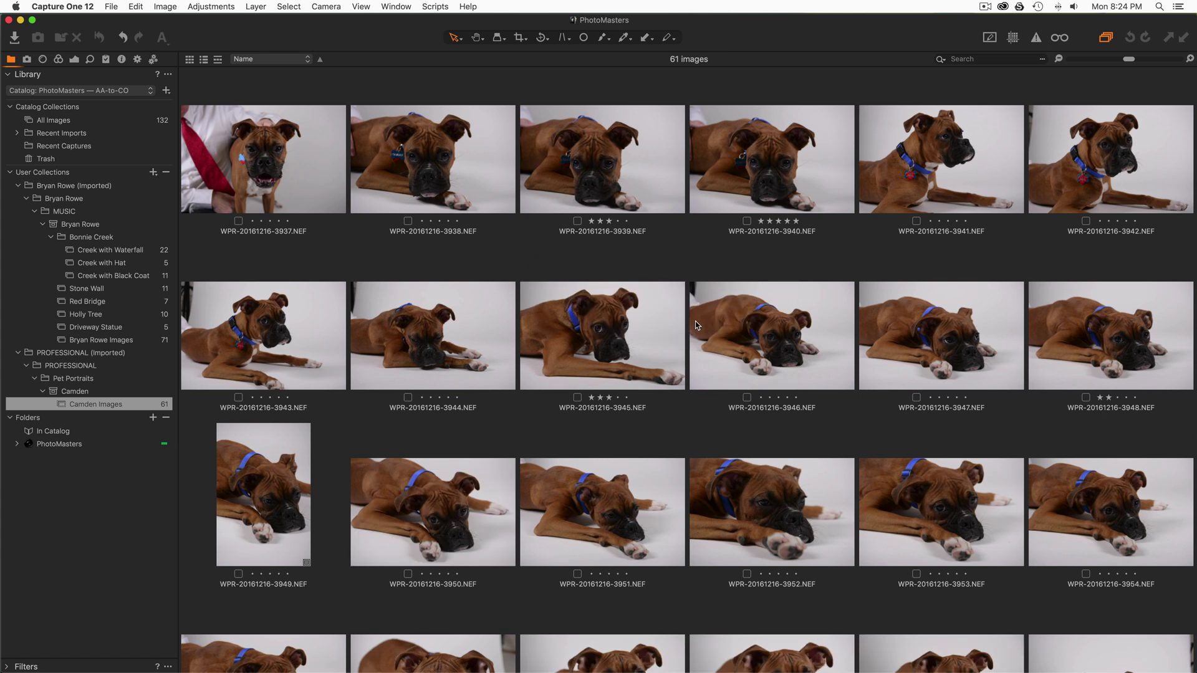
# Scroll through the 61 Camden Images thumbnails, then select the MUSIC collection.
pyautogui.scroll(-10, 673, 318)
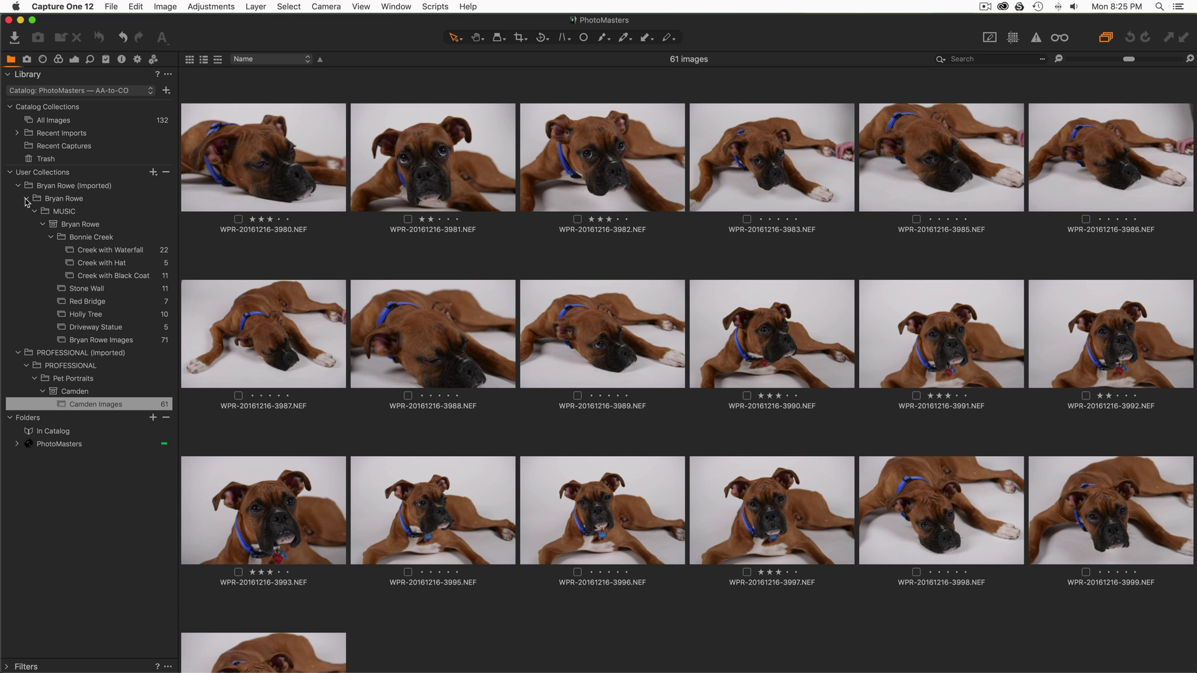
pyautogui.click(58, 214)
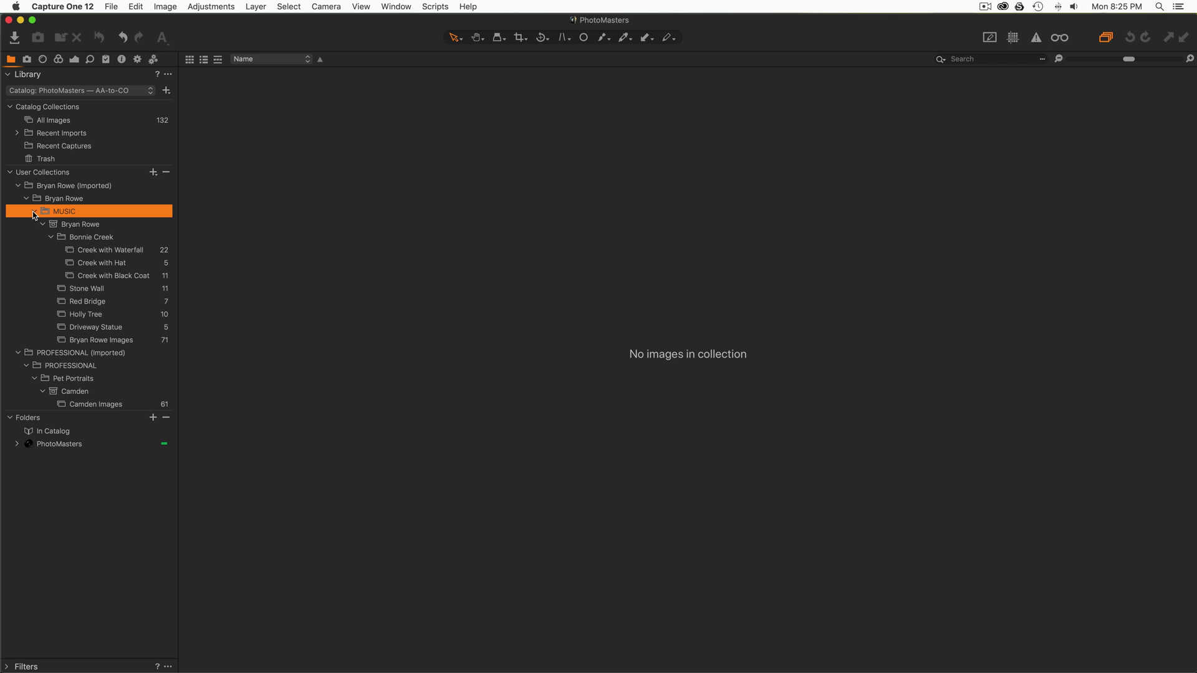
pyautogui.moveTo(52, 214); pyautogui.dragTo(53, 185)
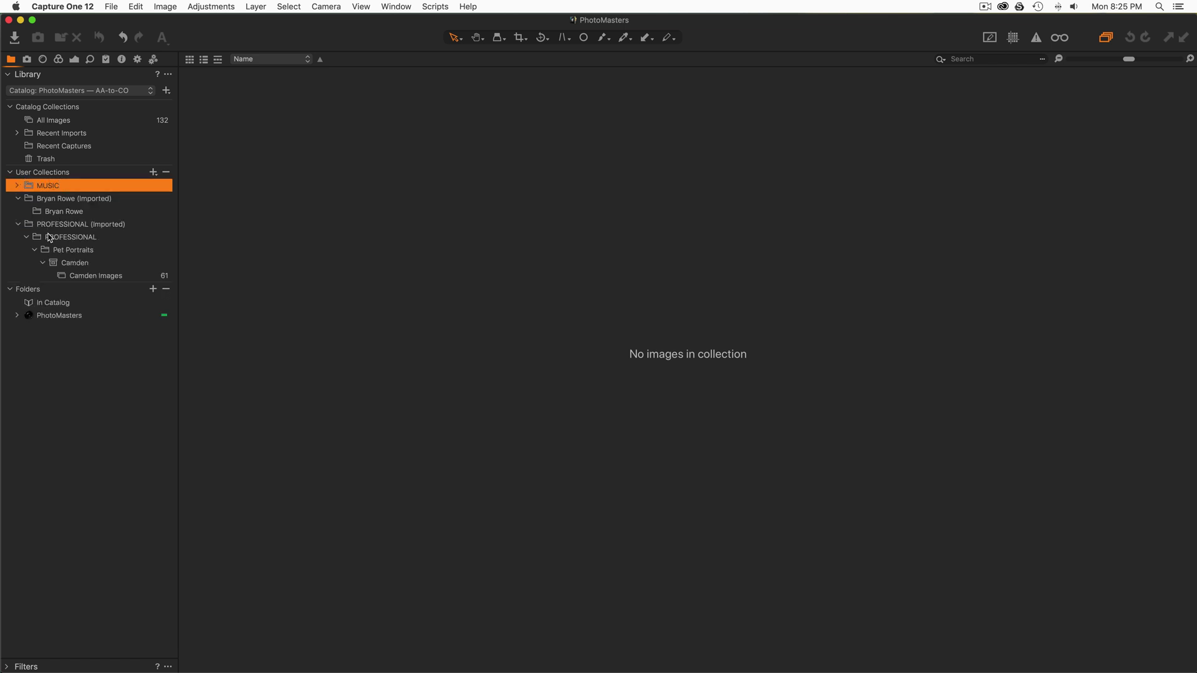
pyautogui.moveTo(49, 237); pyautogui.dragTo(45, 179)
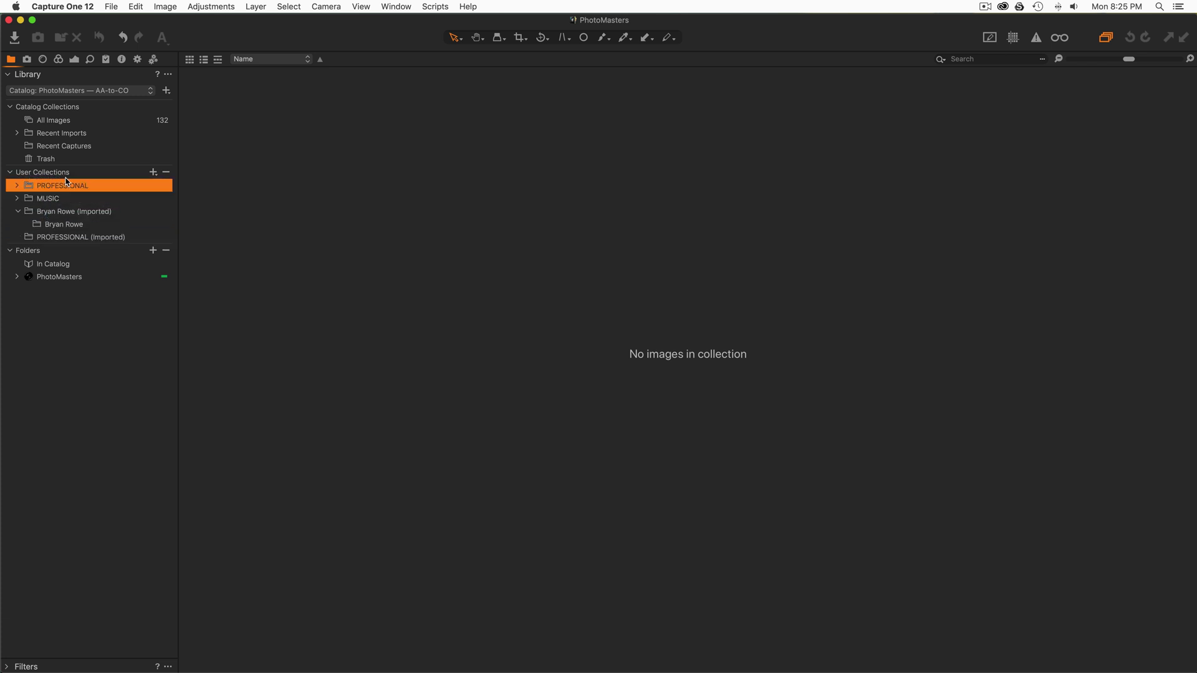
pyautogui.rightClick(39, 215)
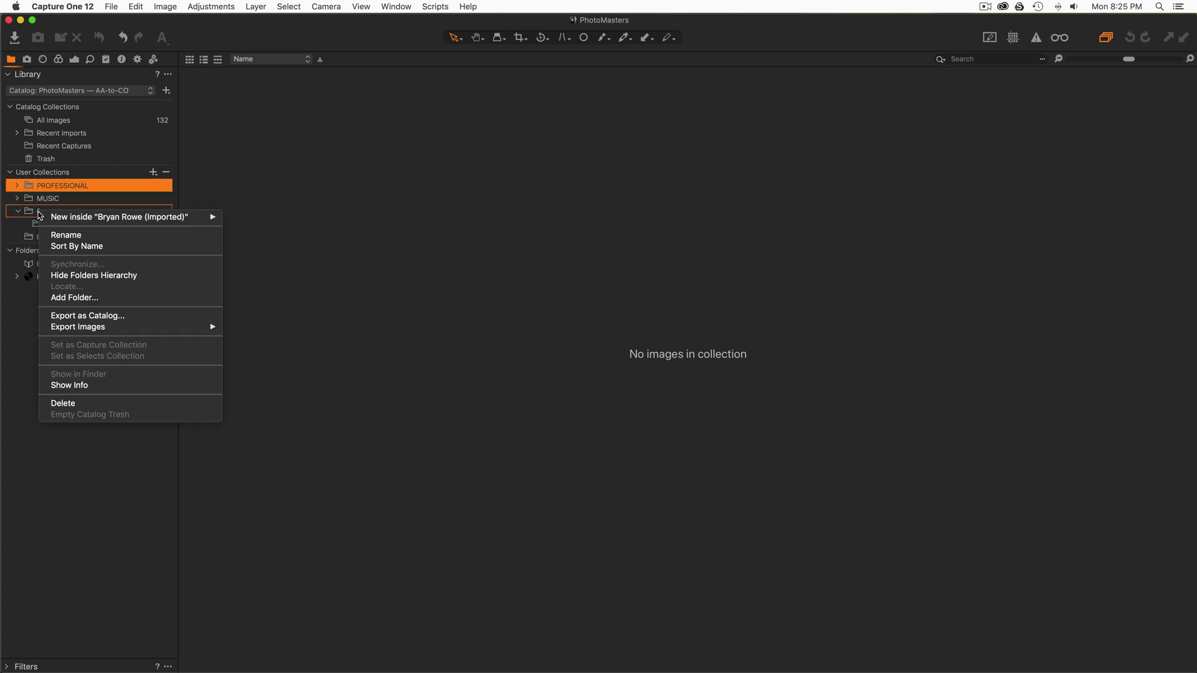
pyautogui.click(65, 404)
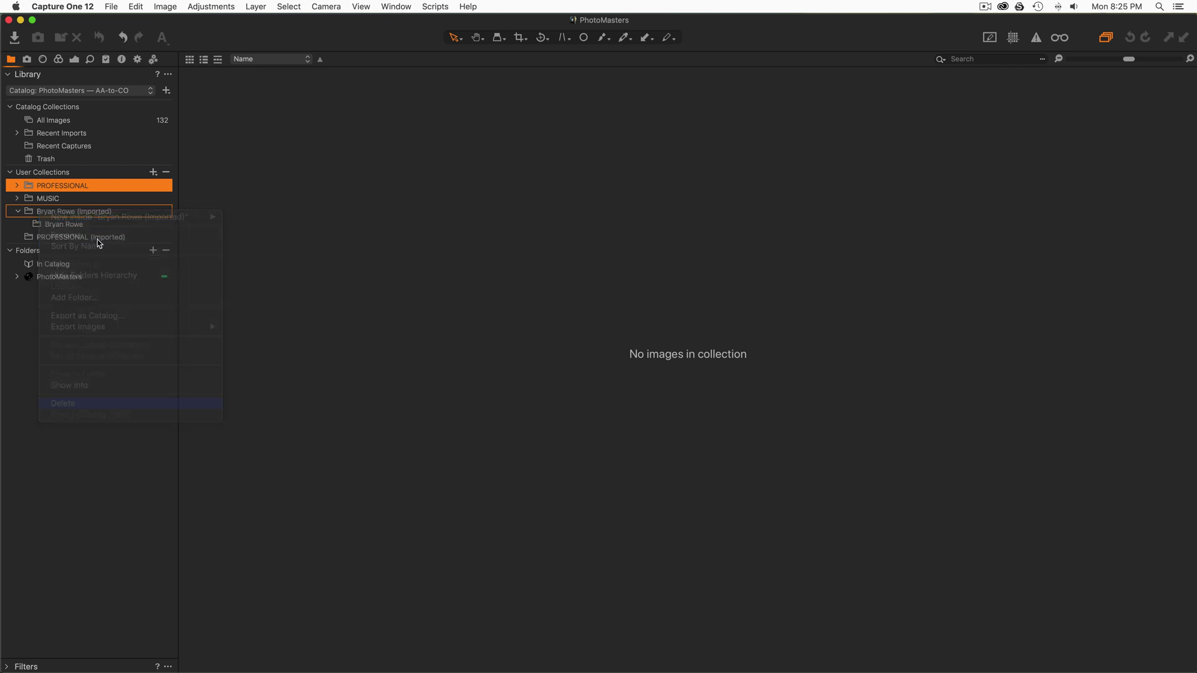
pyautogui.click(674, 229)
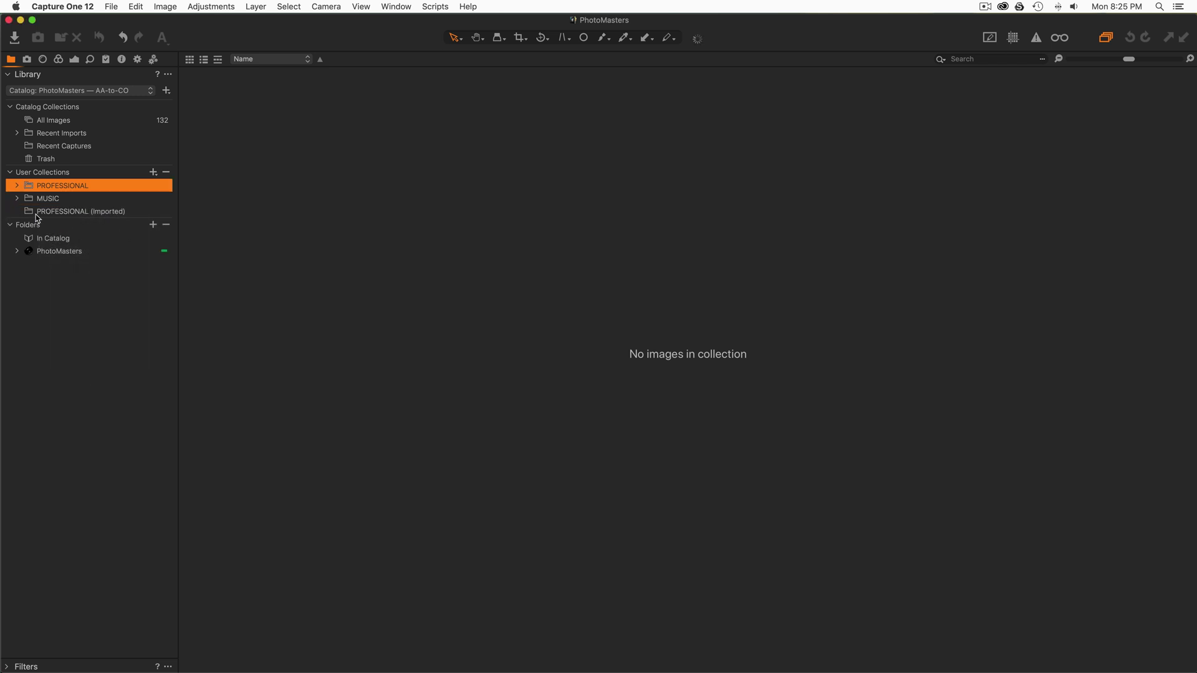
# Delete the leftover PROFESSIONAL (Imported) collection.
pyautogui.rightClick(62, 214)
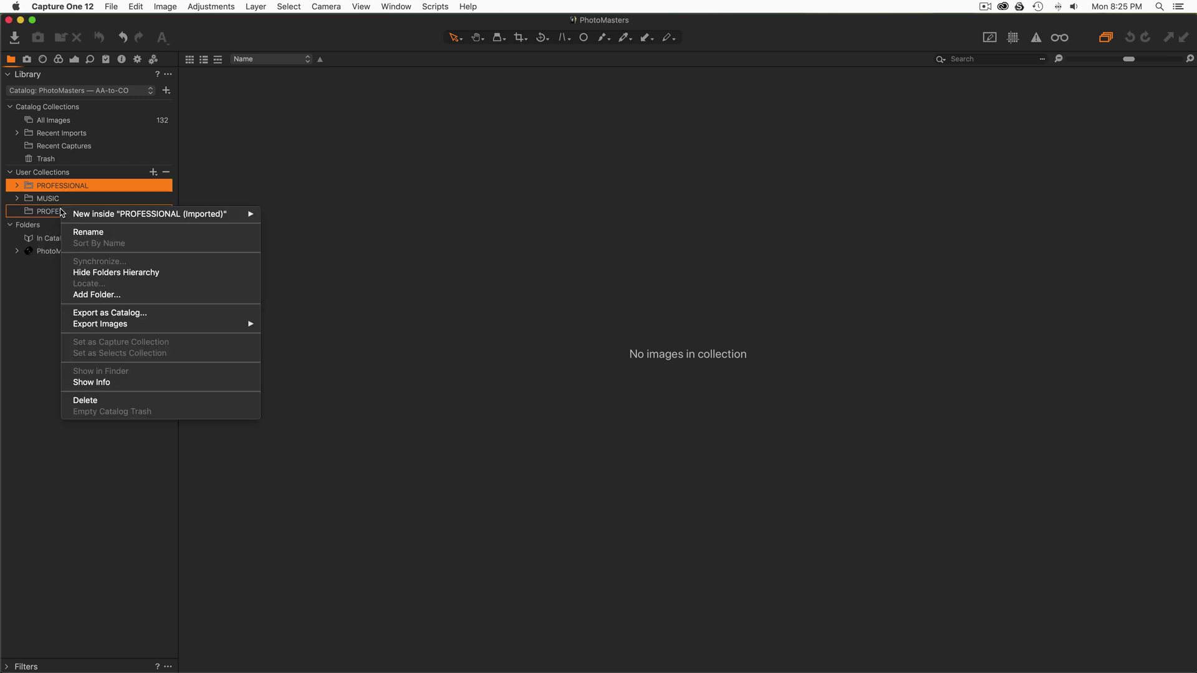
pyautogui.click(105, 401)
pyautogui.click(679, 231)
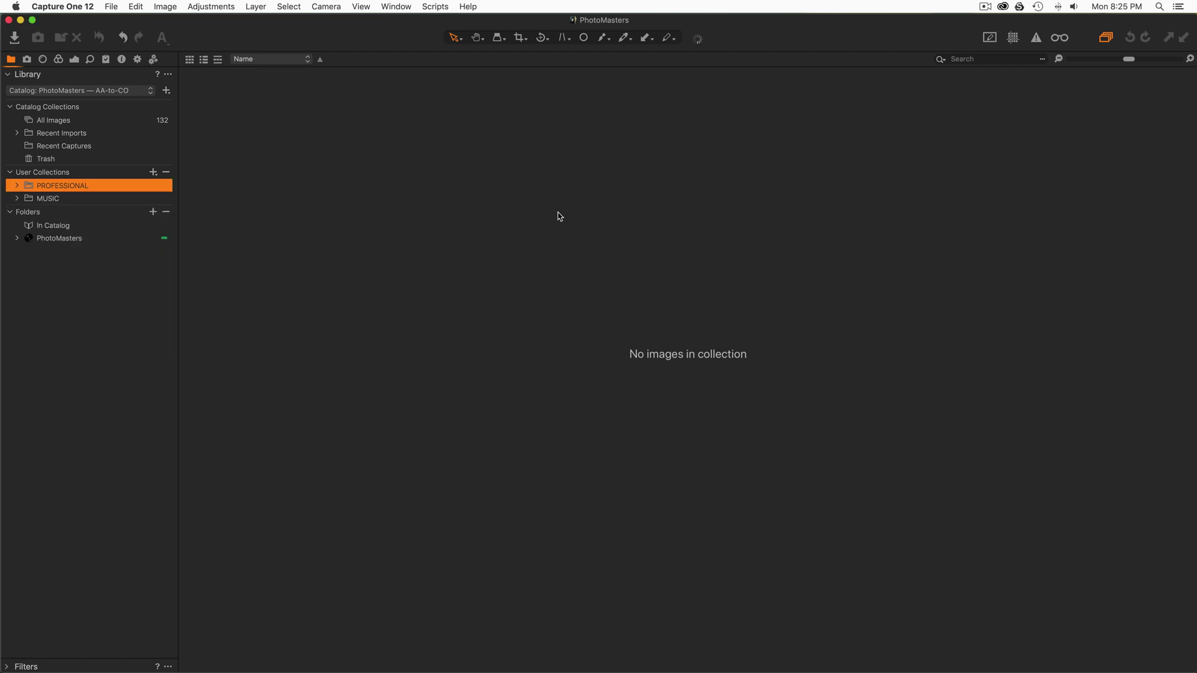
pyautogui.click(17, 199)
pyautogui.click(26, 211)
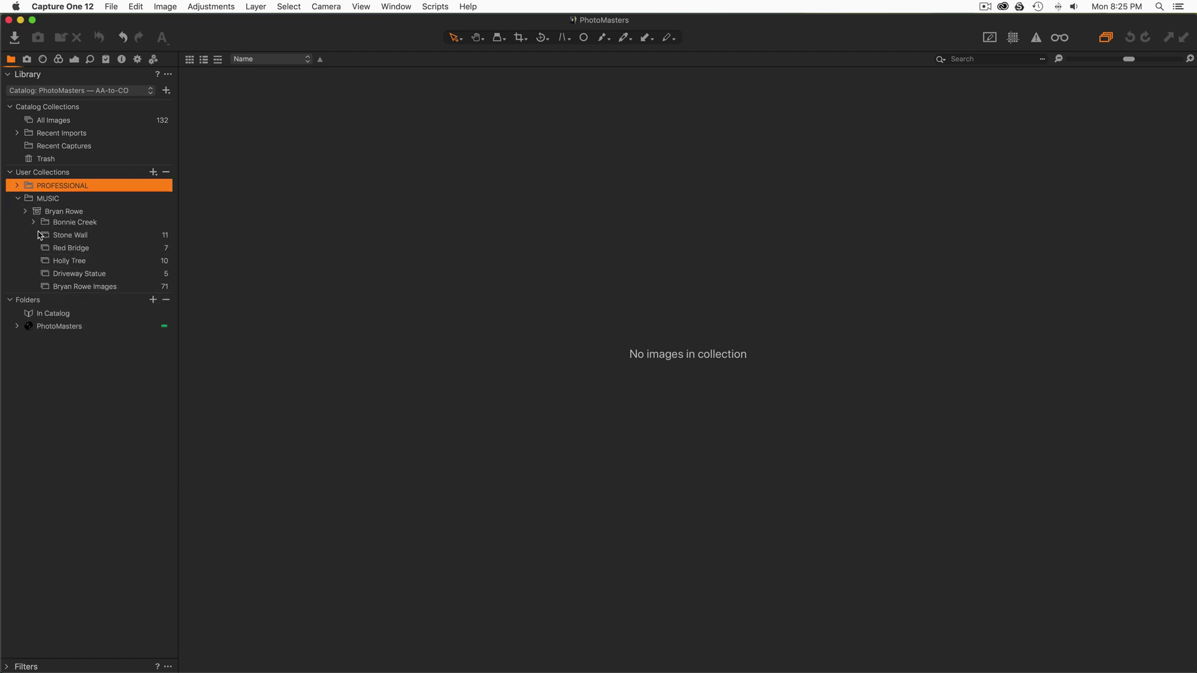
pyautogui.click(33, 224)
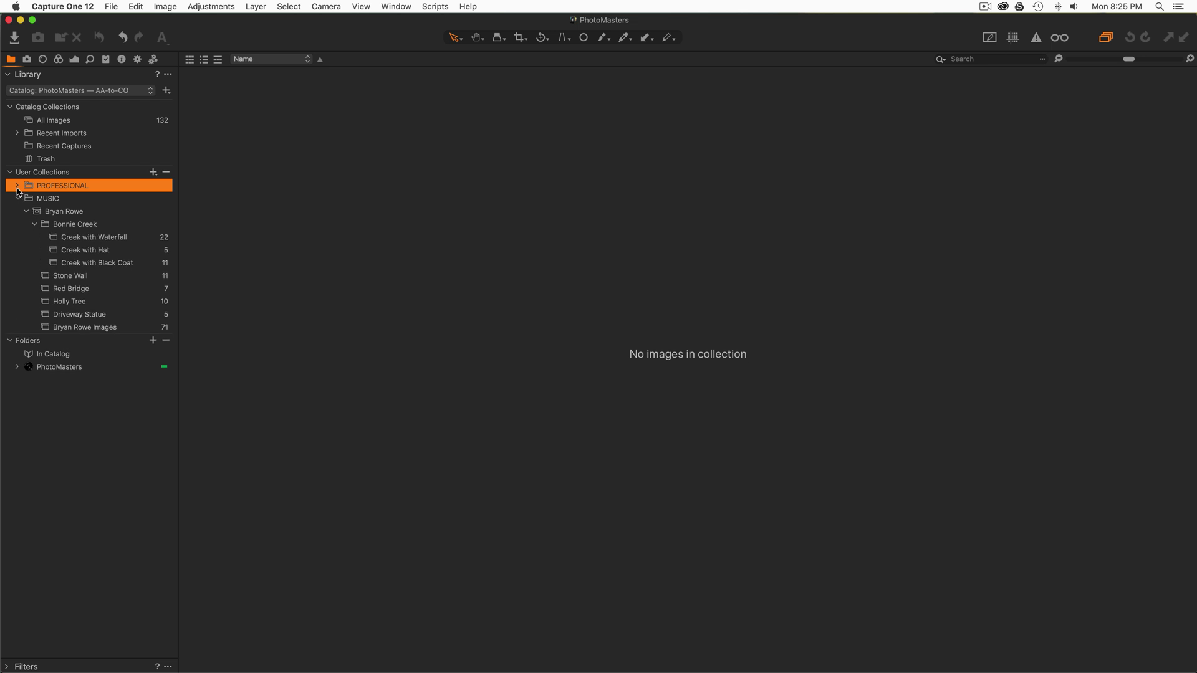
pyautogui.click(17, 185)
pyautogui.click(26, 198)
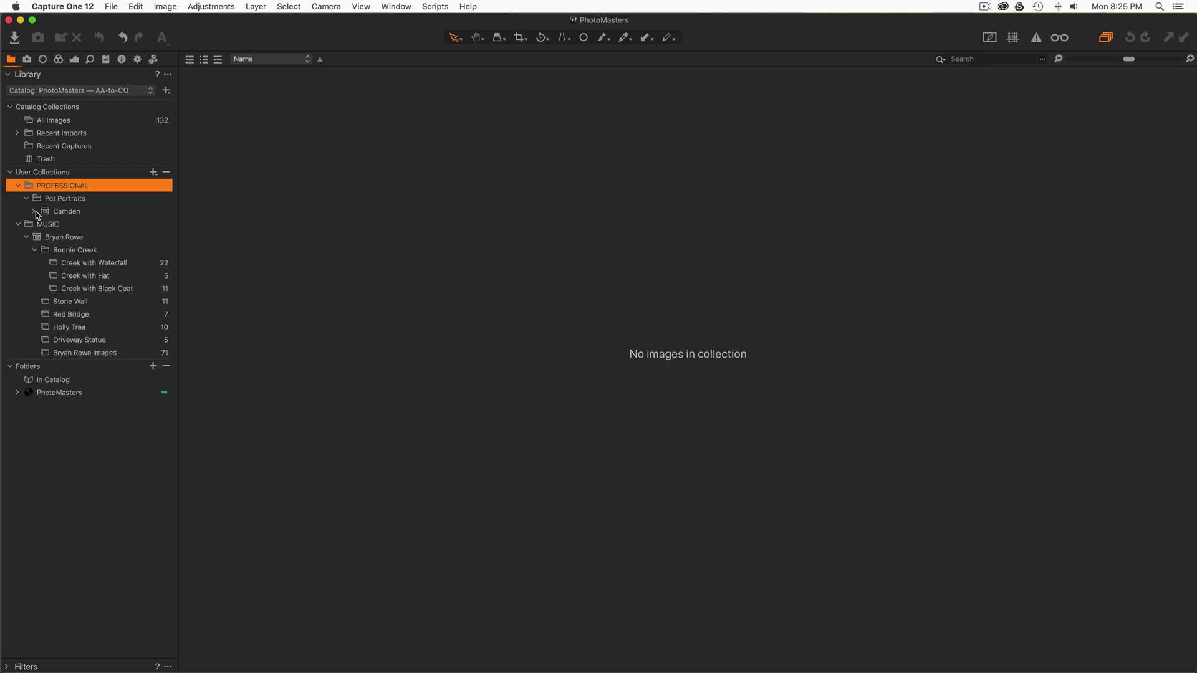
pyautogui.click(34, 212)
# Close the User Collections options menu unused and collapse the PROFESSIONAL and MUSIC hierarchies.
pyautogui.rightClick(83, 172)
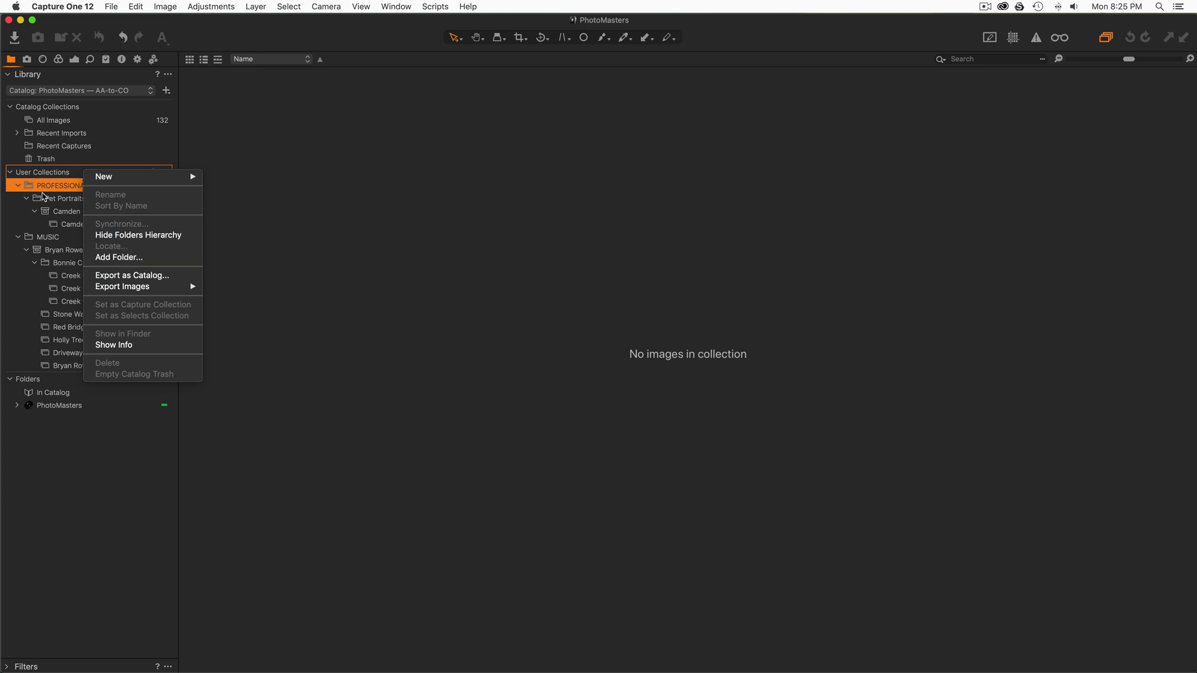
pyautogui.click(23, 230)
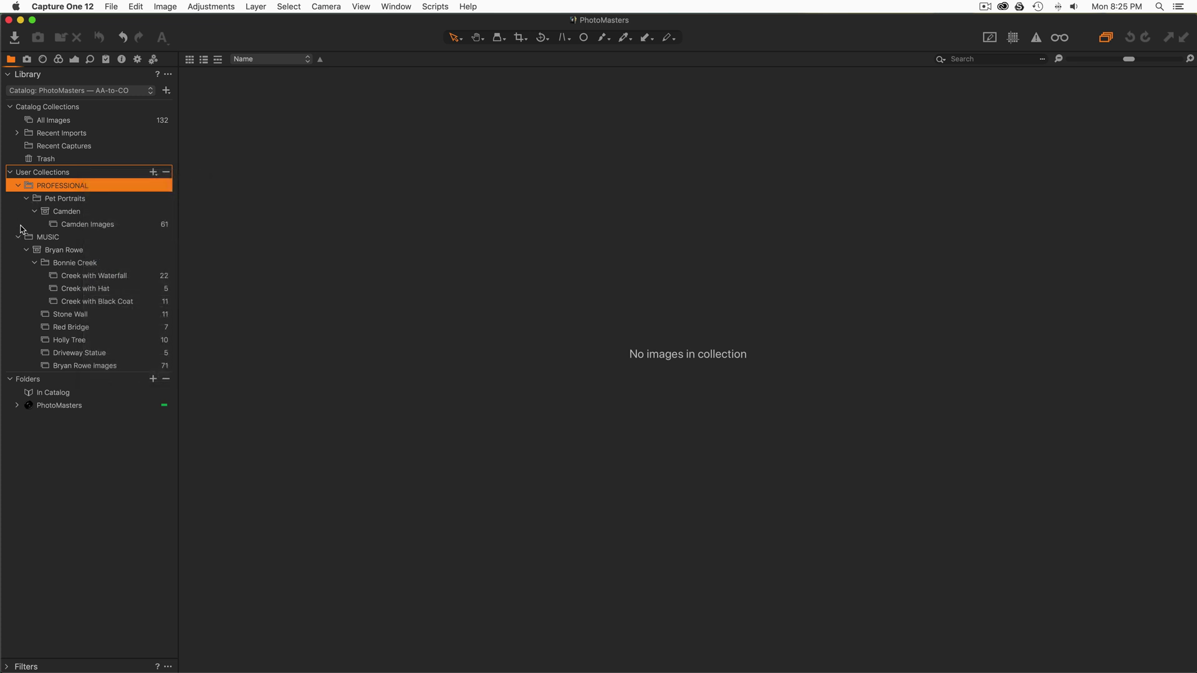
pyautogui.click(18, 187)
pyautogui.click(17, 199)
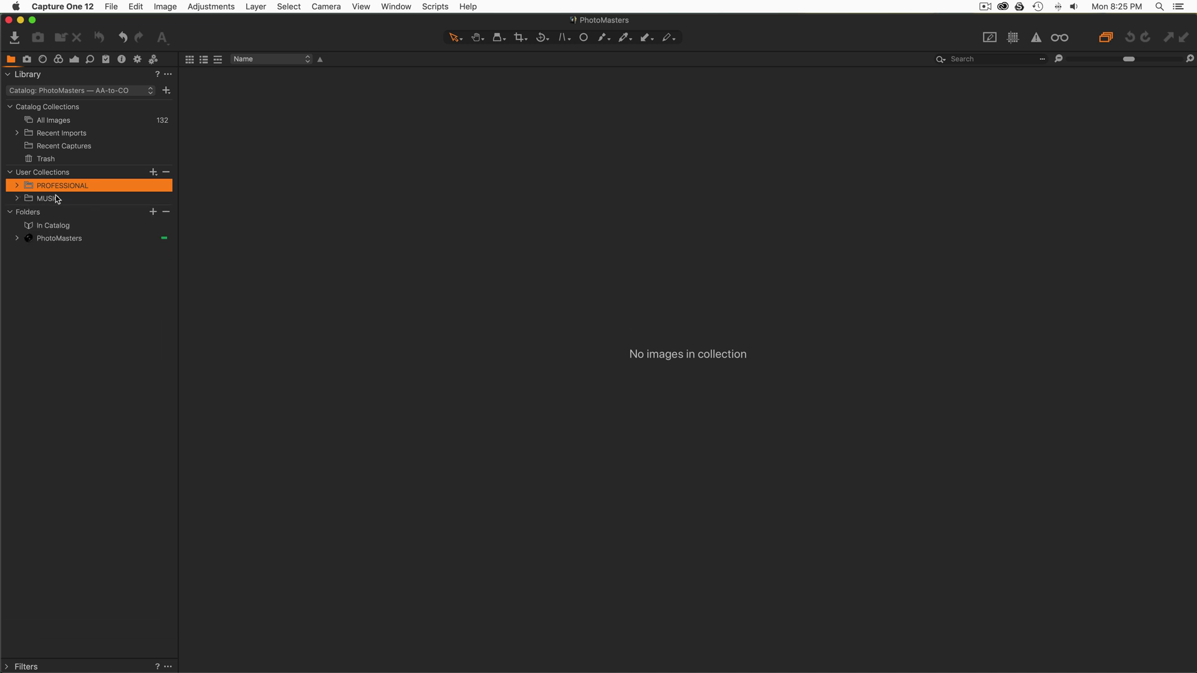
# Place PROFESSIONAL below MUSIC and sort PROFESSIONAL's sub-collections by name.
pyautogui.moveTo(46, 186)
pyautogui.mouseDown()
pyautogui.moveTo(49, 204)
pyautogui.moveTo(46, 181)
pyautogui.mouseUp()
pyautogui.click(18, 185)
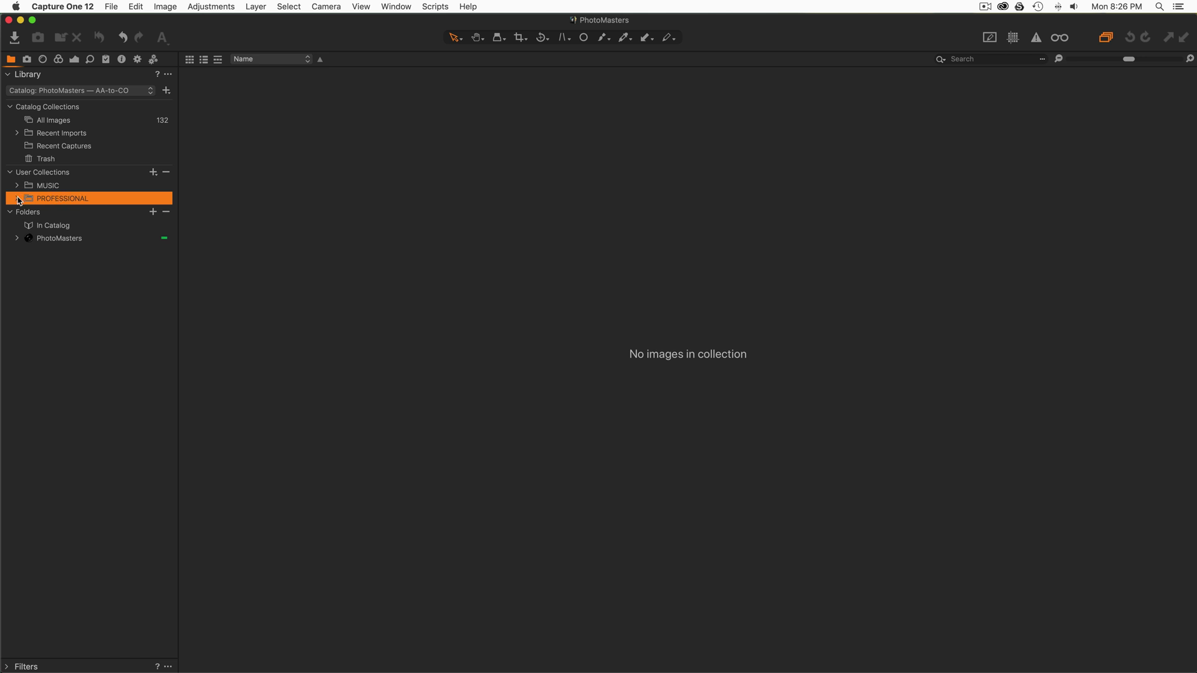
pyautogui.click(18, 198)
pyautogui.rightClick(70, 197)
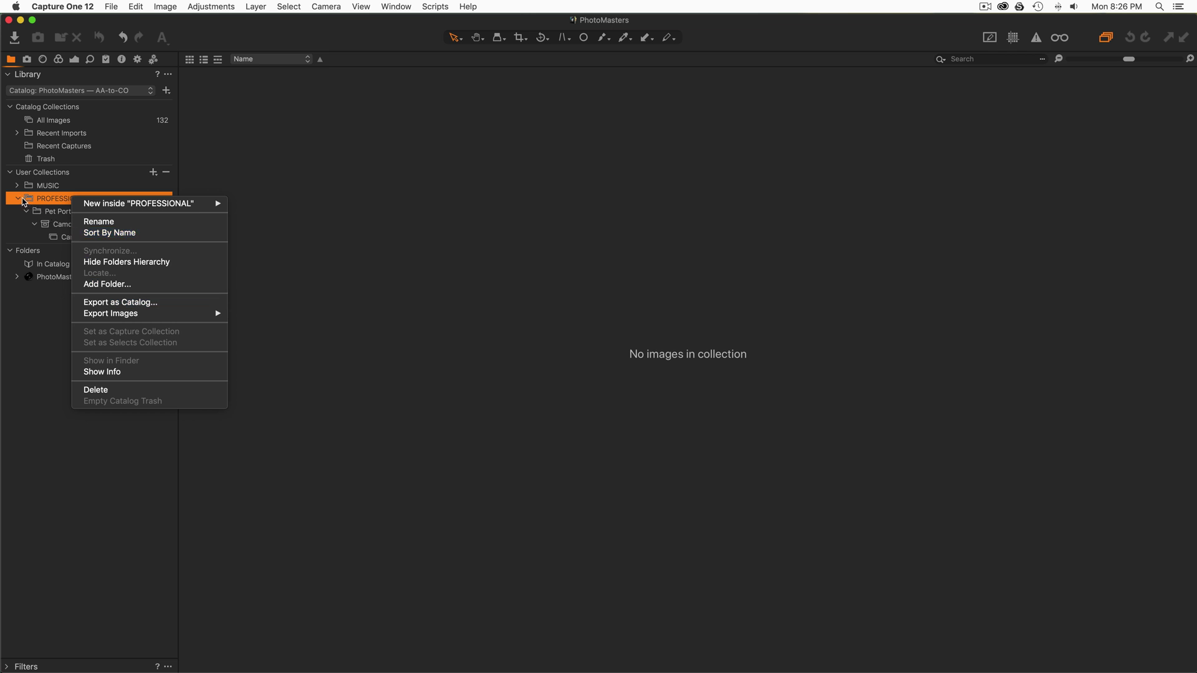
pyautogui.click(105, 232)
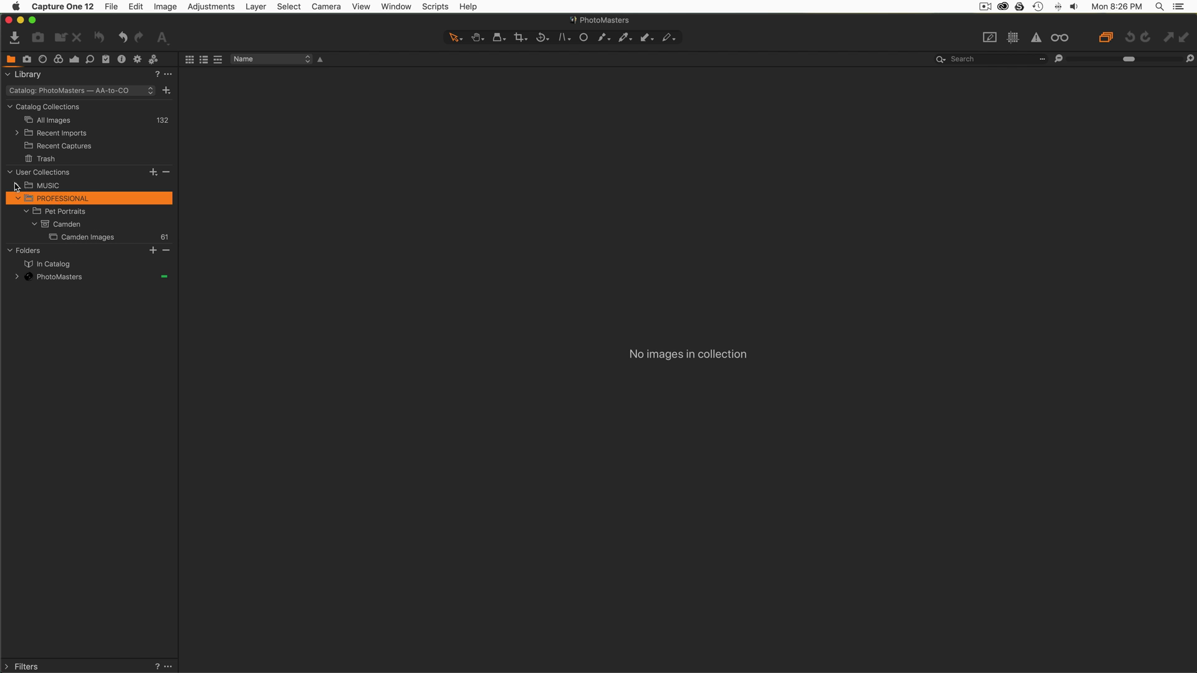
# Sort MUSIC's sub-collections alphabetically by name.
pyautogui.click(17, 186)
pyautogui.rightClick(44, 186)
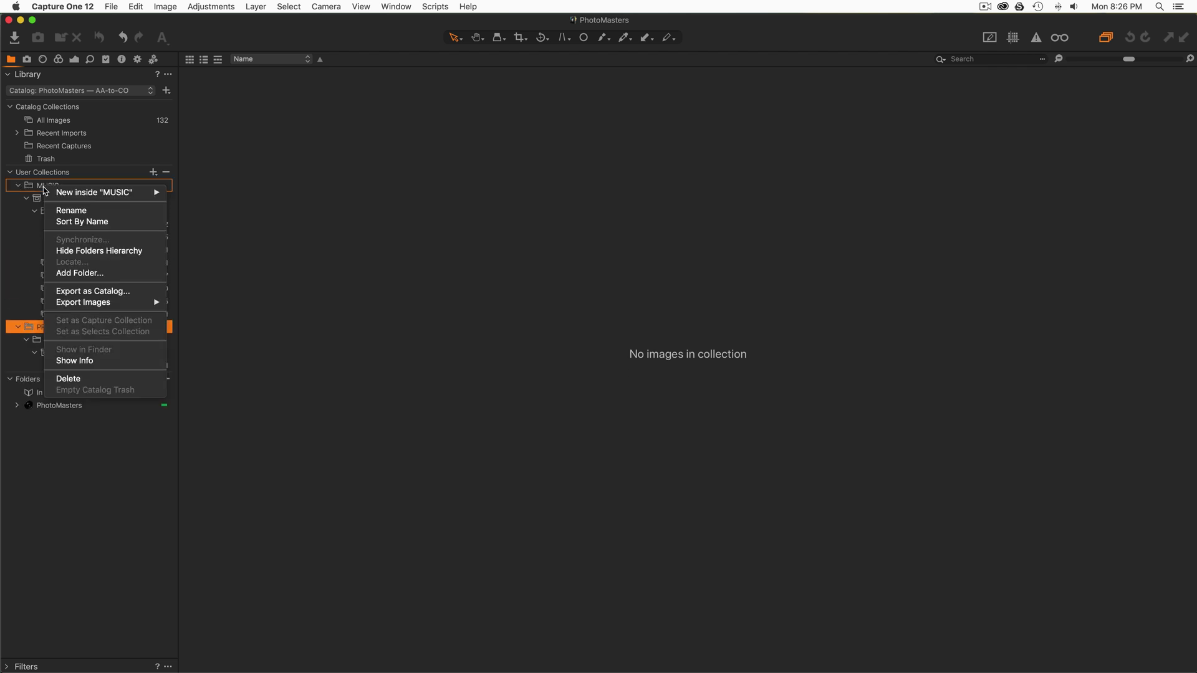
pyautogui.click(84, 222)
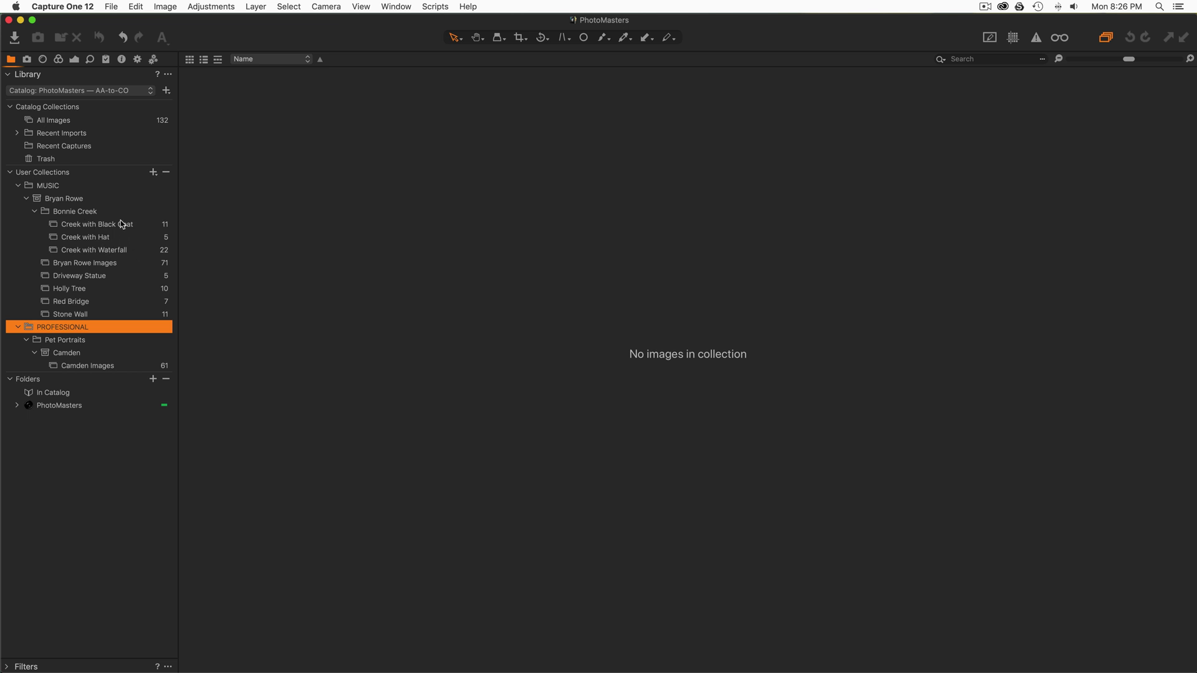
pyautogui.press('super+Tab')
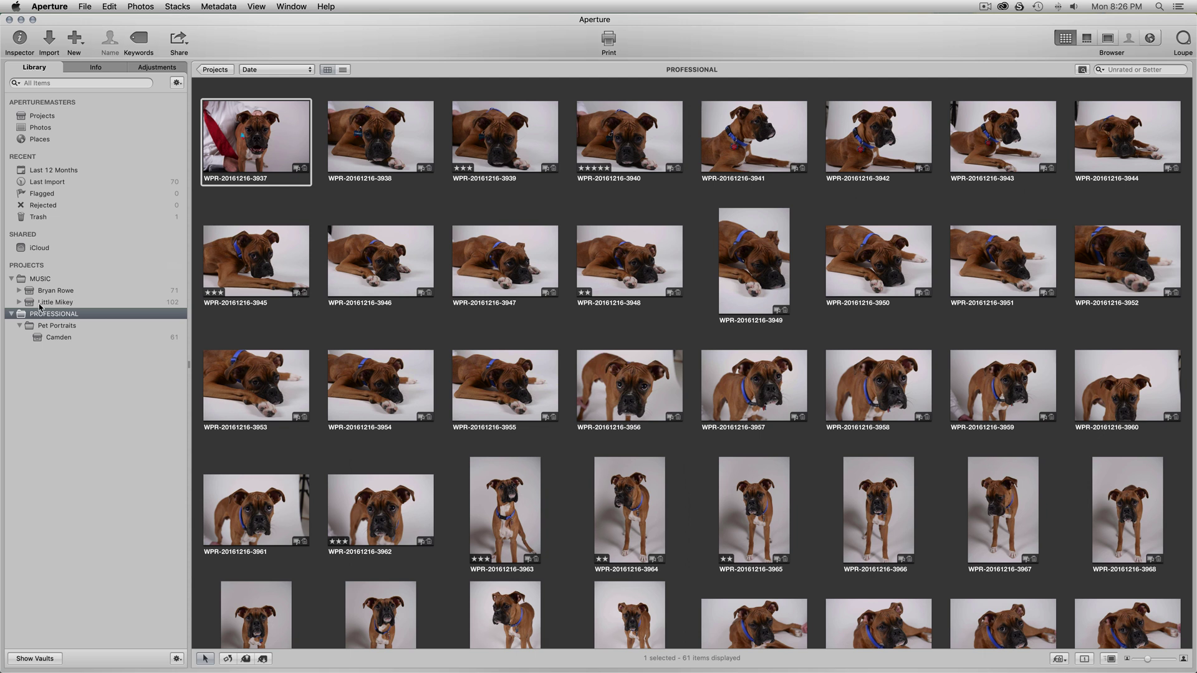
pyautogui.click(19, 290)
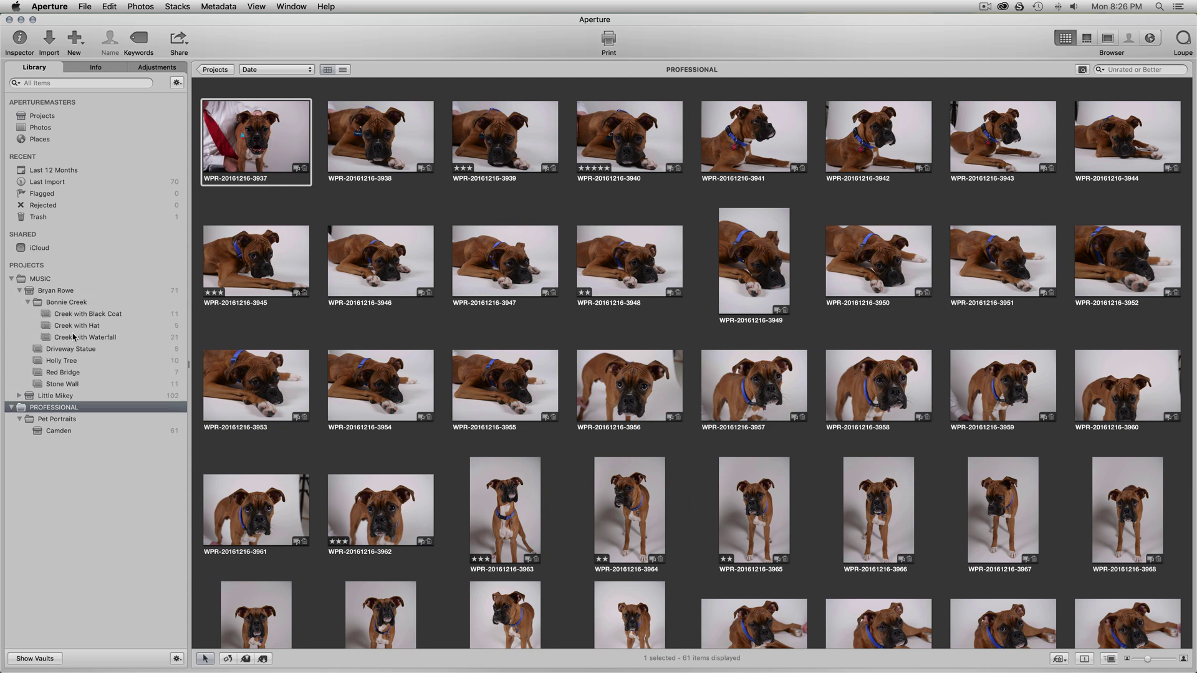
pyautogui.press('super+Tab')
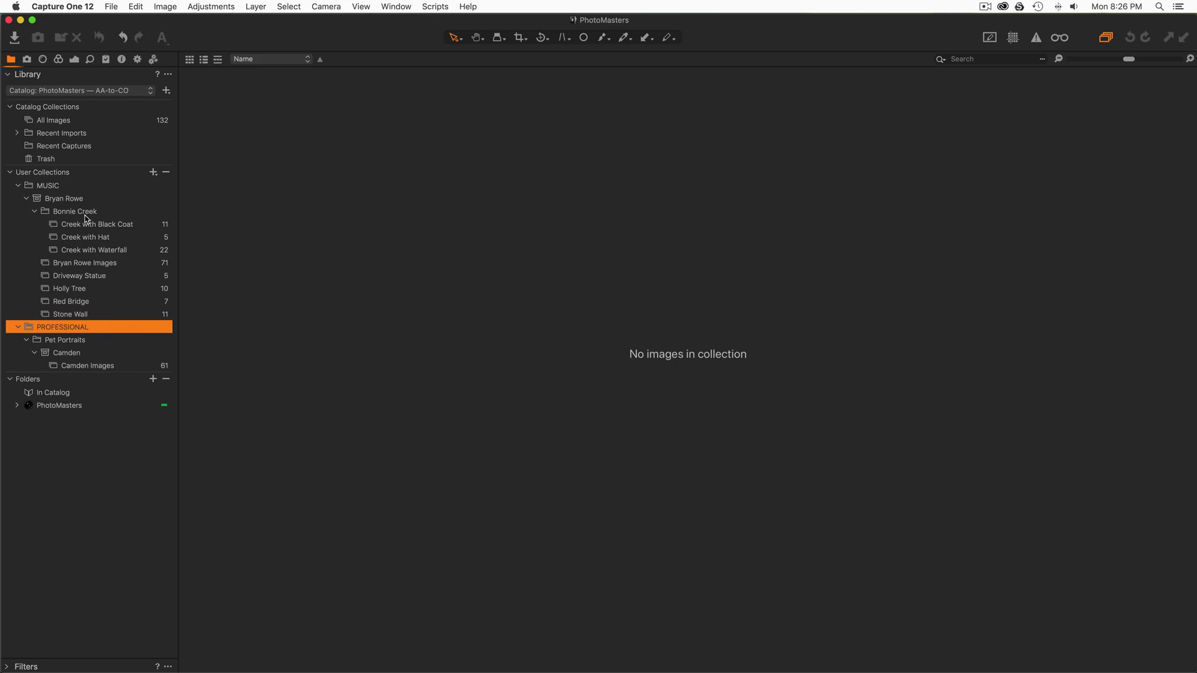